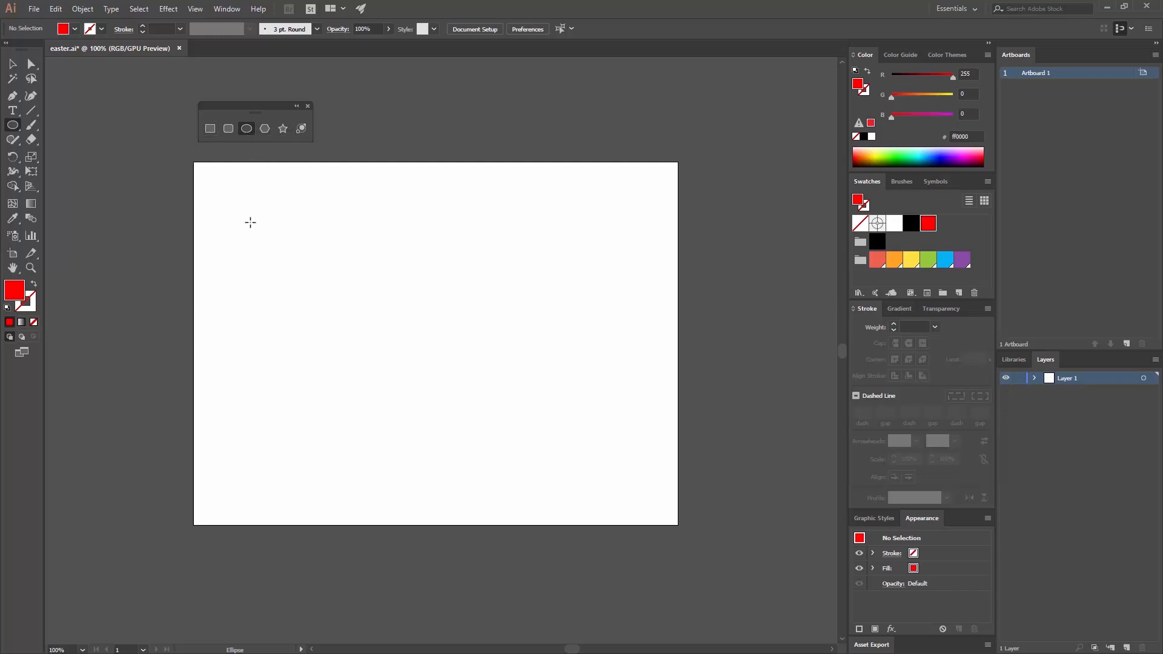
- Create a red ellipse 220 px wide and 300 px high on the artboard
{"action": "left_click", "coordinate": [313, 243]}
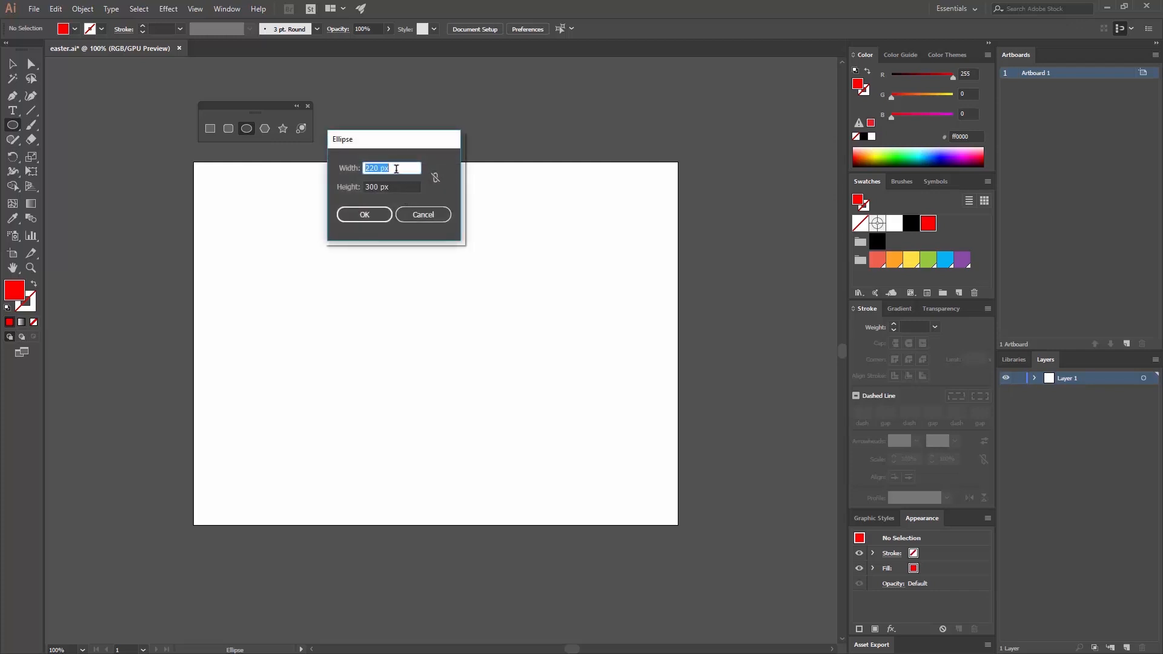
{"action": "left_click", "coordinate": [378, 217]}
{"action": "left_click", "coordinate": [13, 64]}
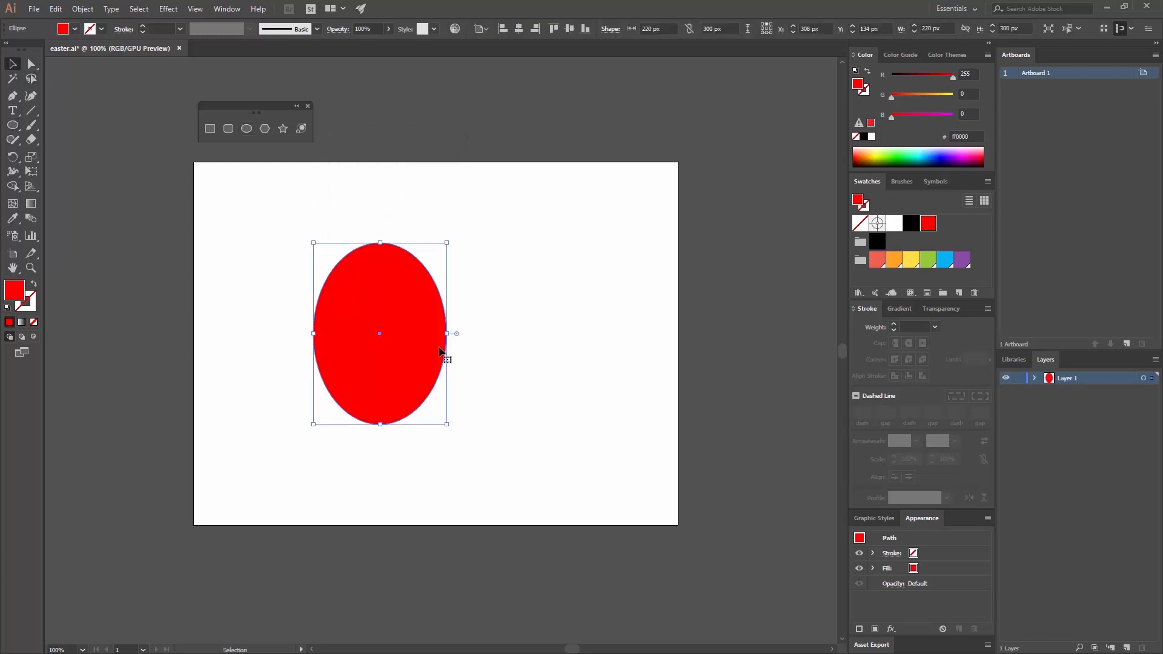
- Move the ellipse's two side anchor points straight down together to form an egg shape
{"action": "left_click", "coordinate": [27, 67]}
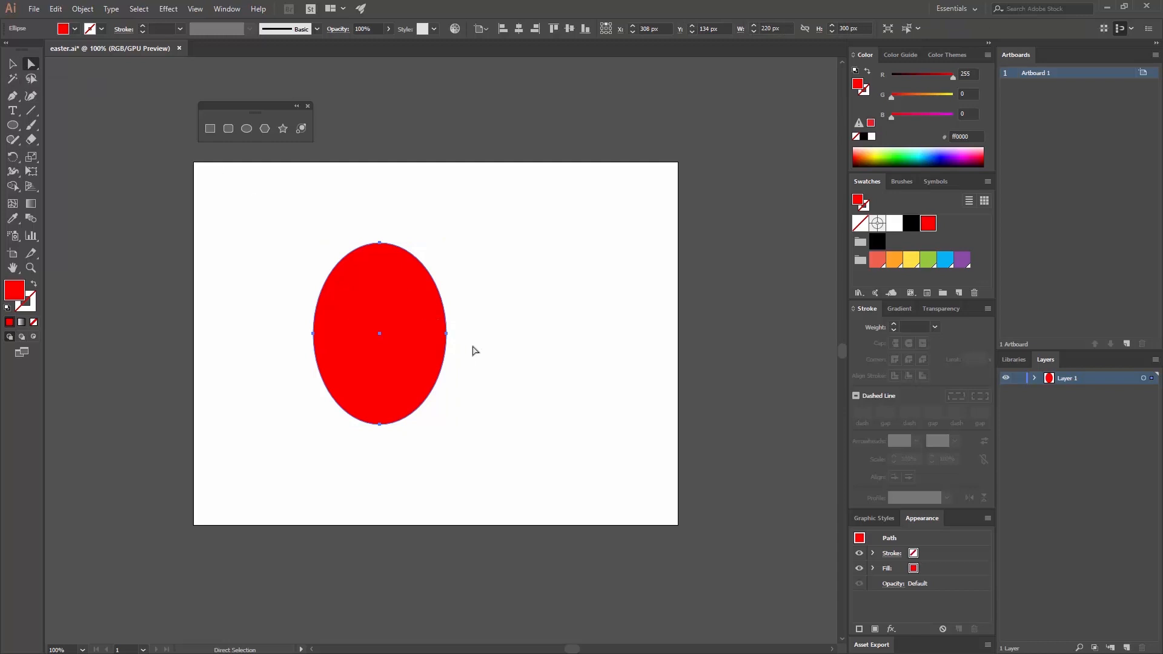
{"action": "left_click", "coordinate": [312, 333]}
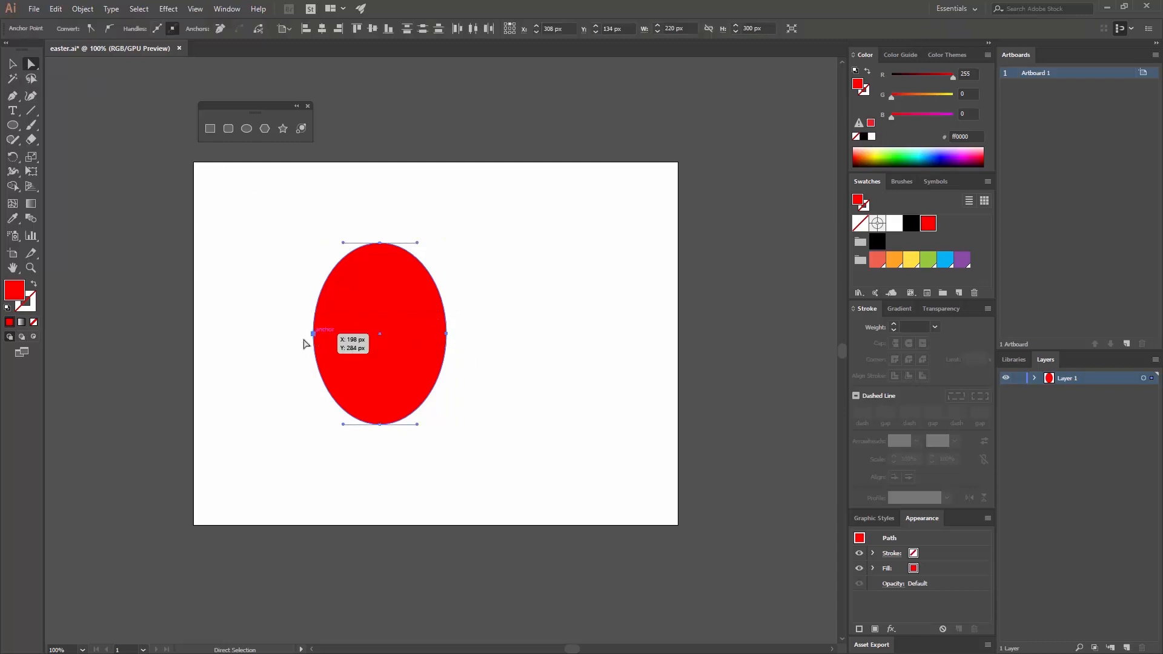
{"action": "left_click", "coordinate": [447, 335]}
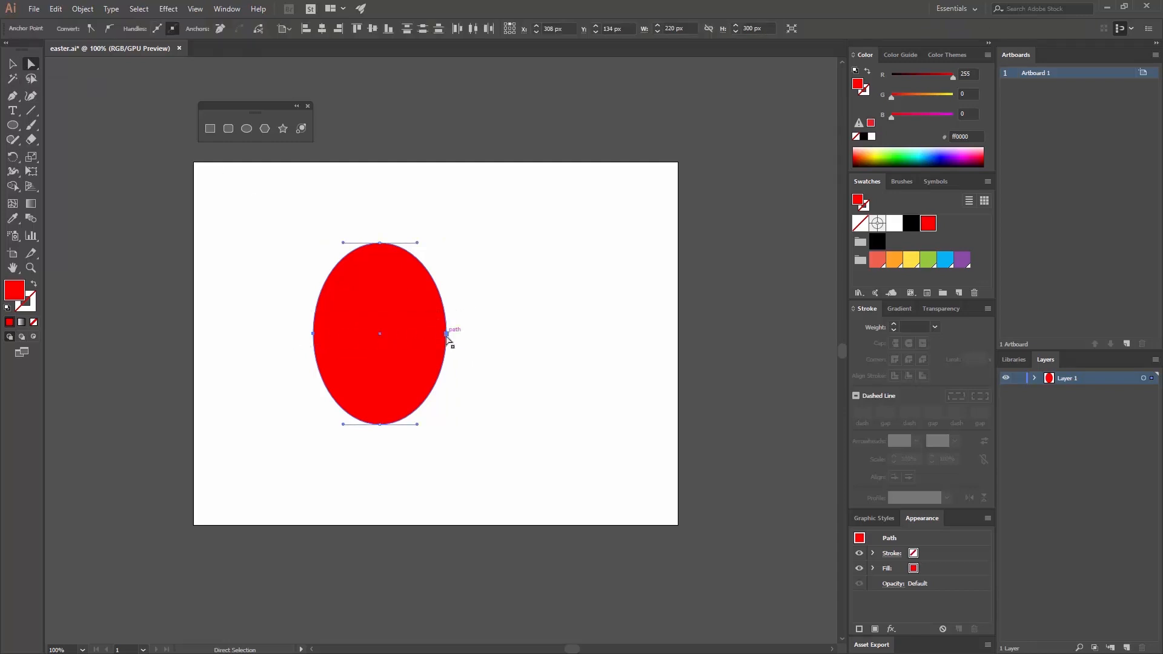
{"action": "left_click_drag", "start_coordinate": [447, 335], "coordinate": [448, 363]}
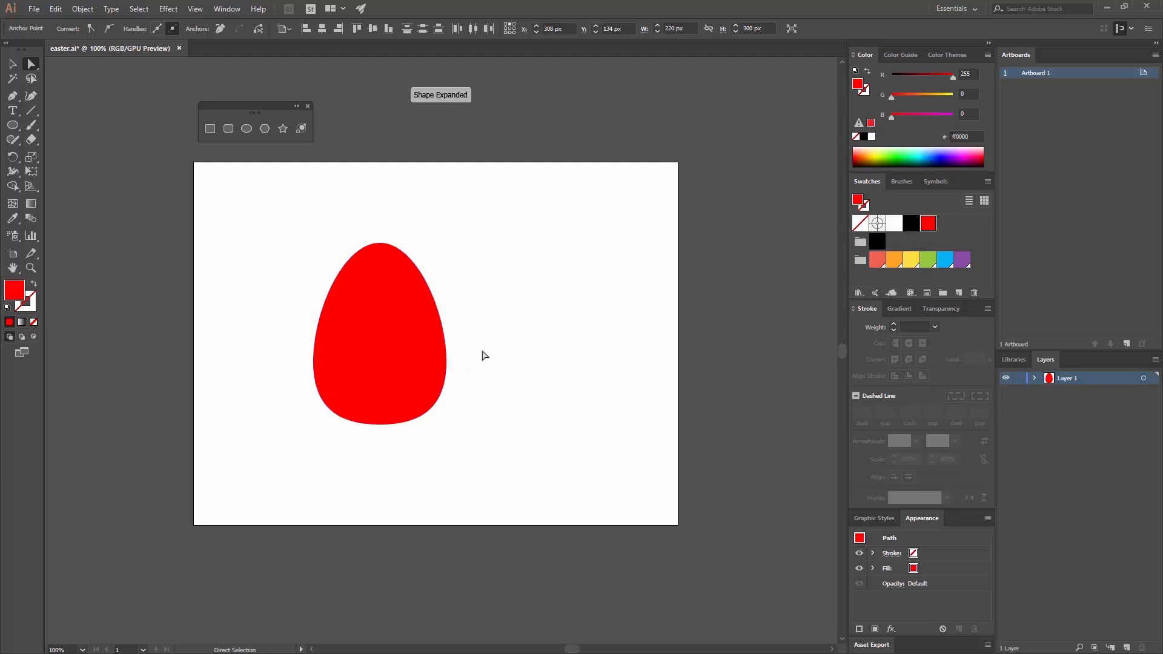
{"action": "left_click", "coordinate": [482, 353]}
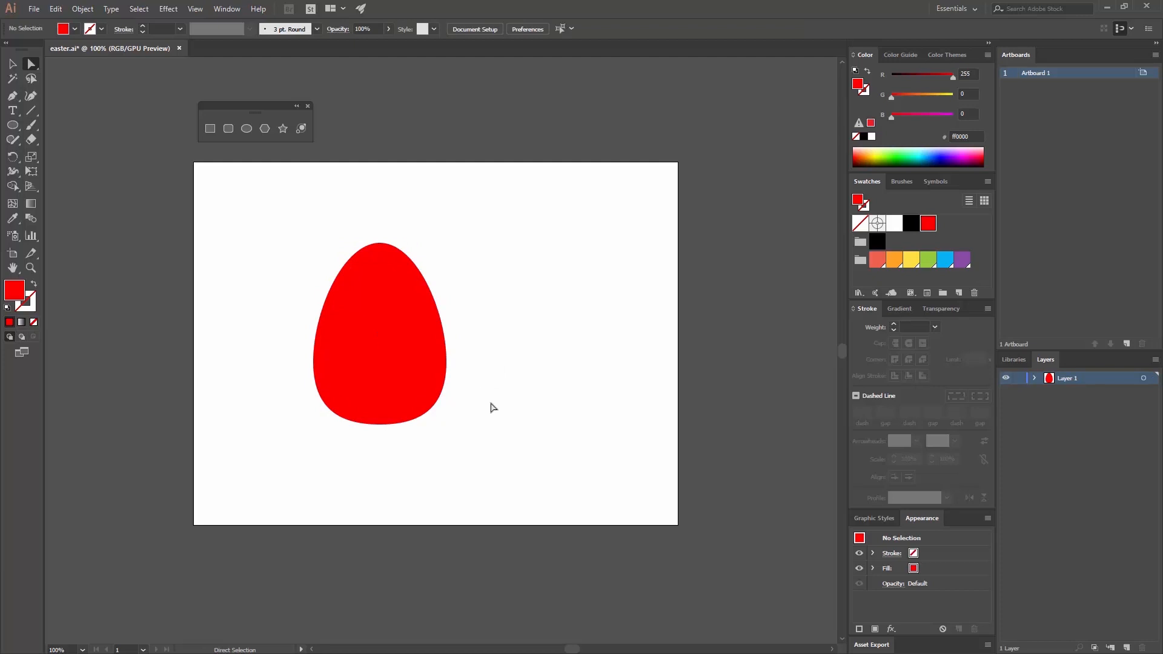
- Readjust the height of the egg's two side anchor points to about Y 314 px for a rounder base
{"action": "left_click", "coordinate": [379, 375]}
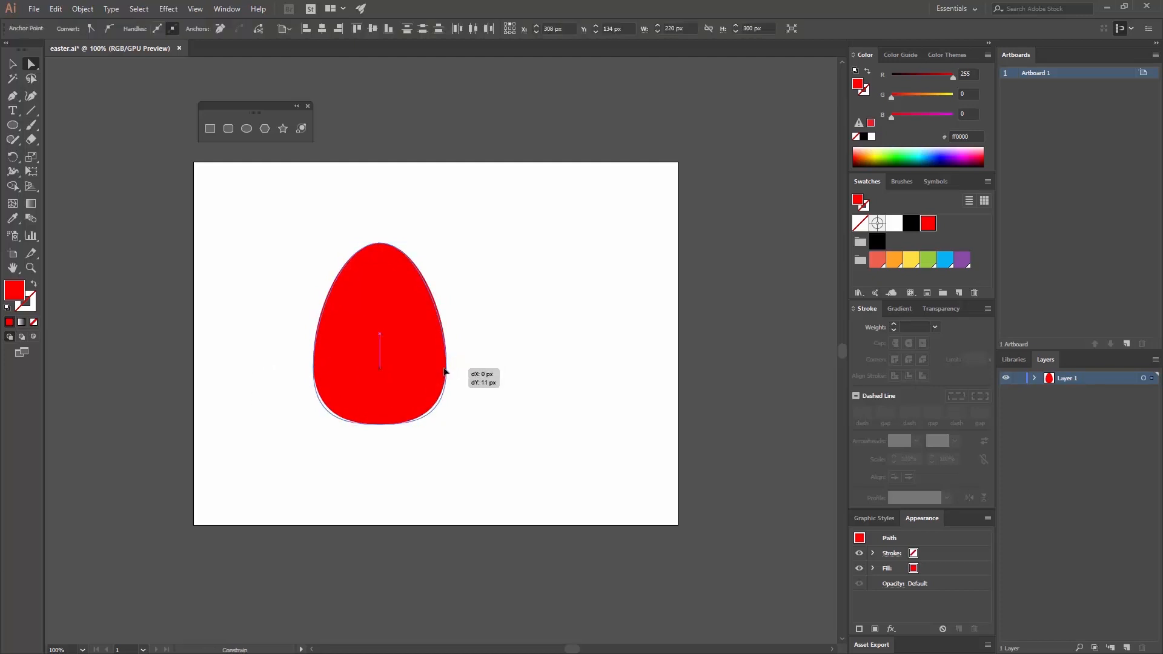
{"action": "key", "text": "ctrl+z"}
{"action": "left_click_drag", "start_coordinate": [446, 361], "coordinate": [453, 355]}
{"action": "left_click", "coordinate": [485, 339]}
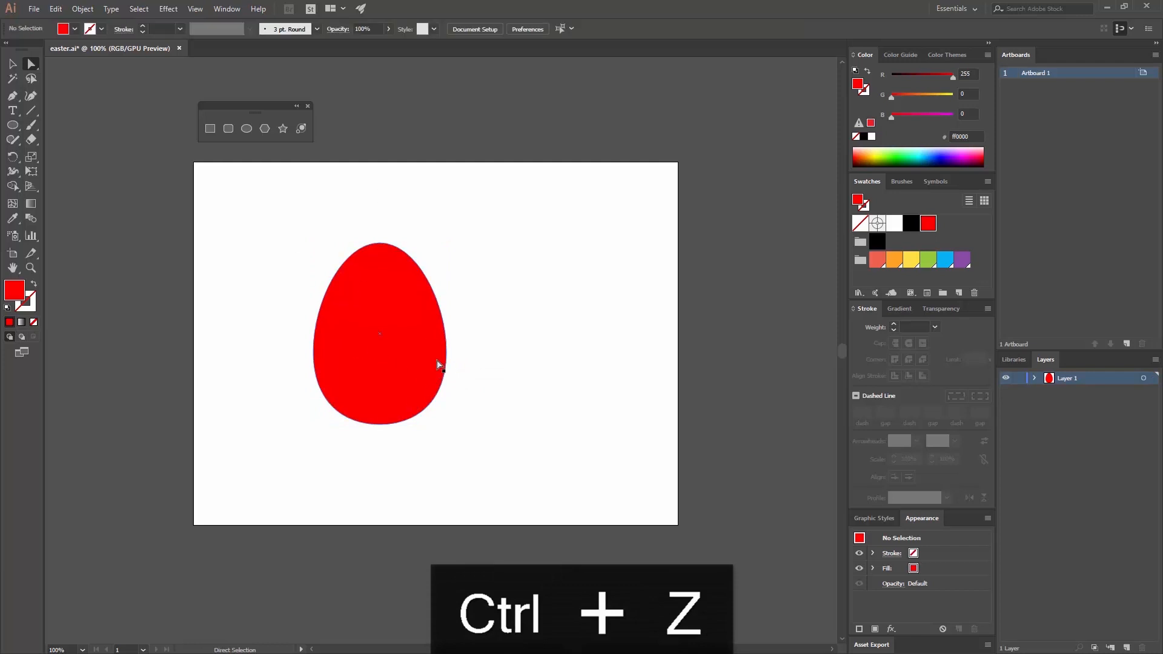
{"action": "key", "text": "v"}
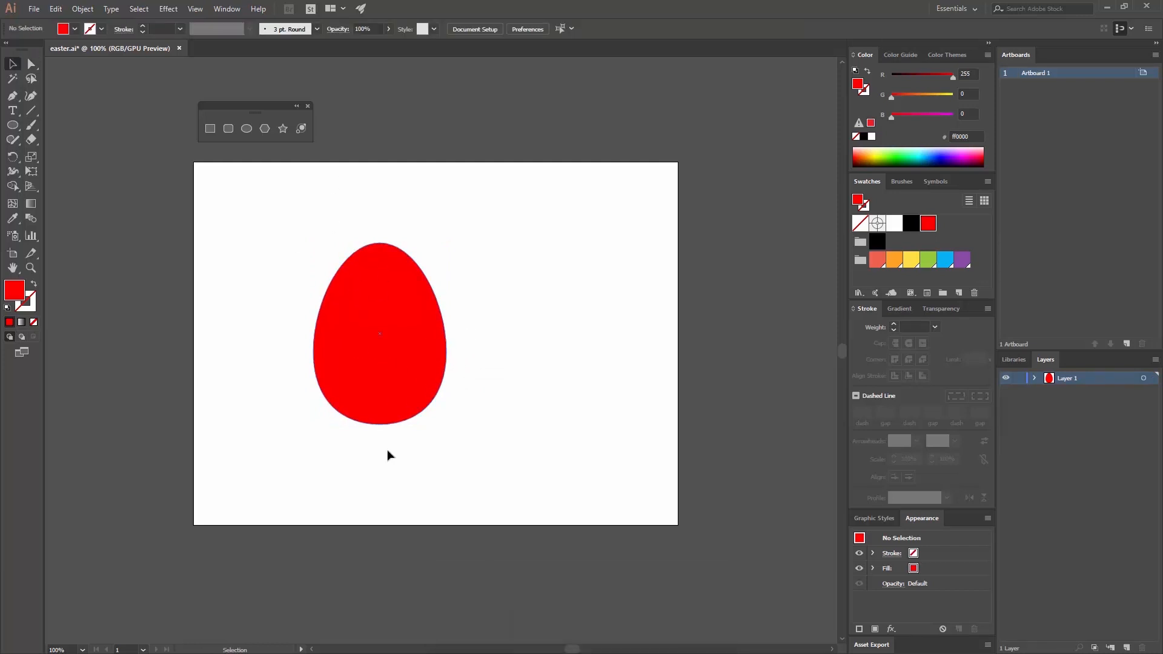
- Delete the egg's left side anchor point so only the right half of the shape remains
{"action": "left_click", "coordinate": [35, 69]}
{"action": "left_click_drag", "start_coordinate": [293, 332], "coordinate": [334, 385]}
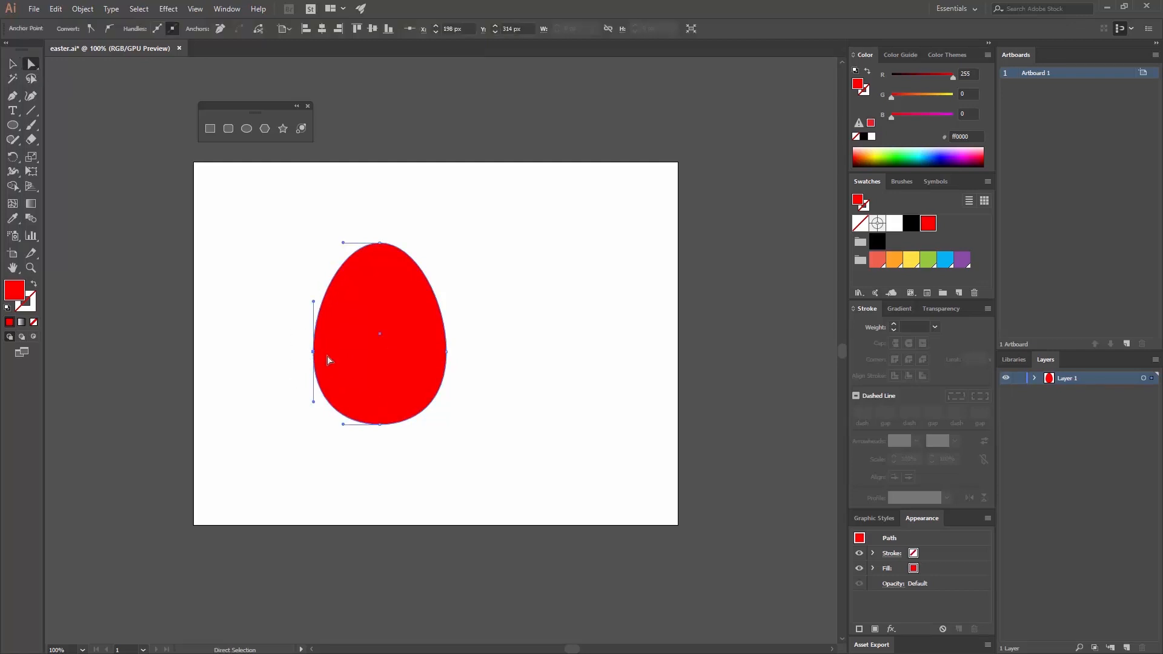
{"action": "key", "text": "Delete"}
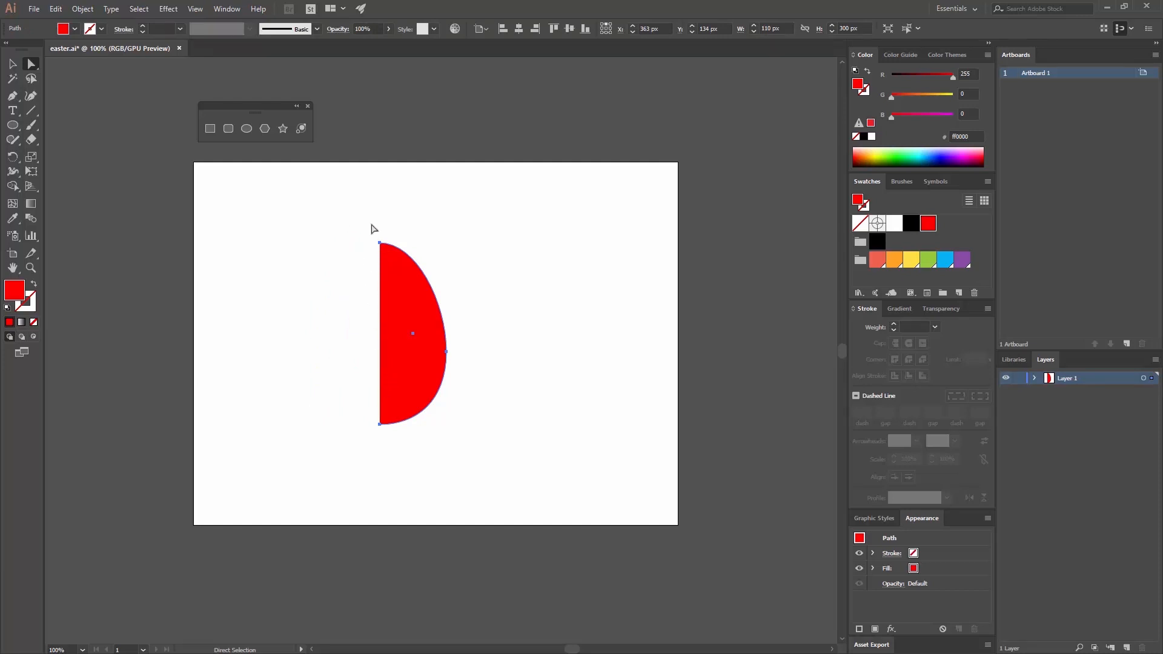
- Connect the half egg's top and bottom end points to close the open path
{"action": "left_click_drag", "start_coordinate": [372, 226], "coordinate": [386, 429]}
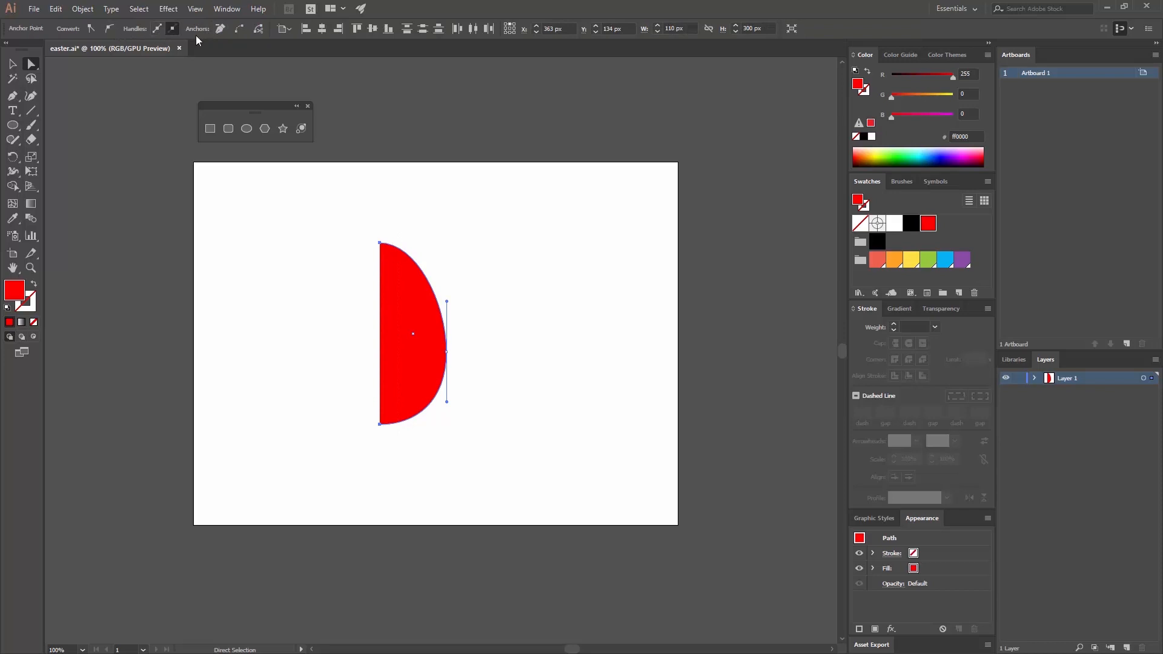
{"action": "left_click", "coordinate": [239, 33]}
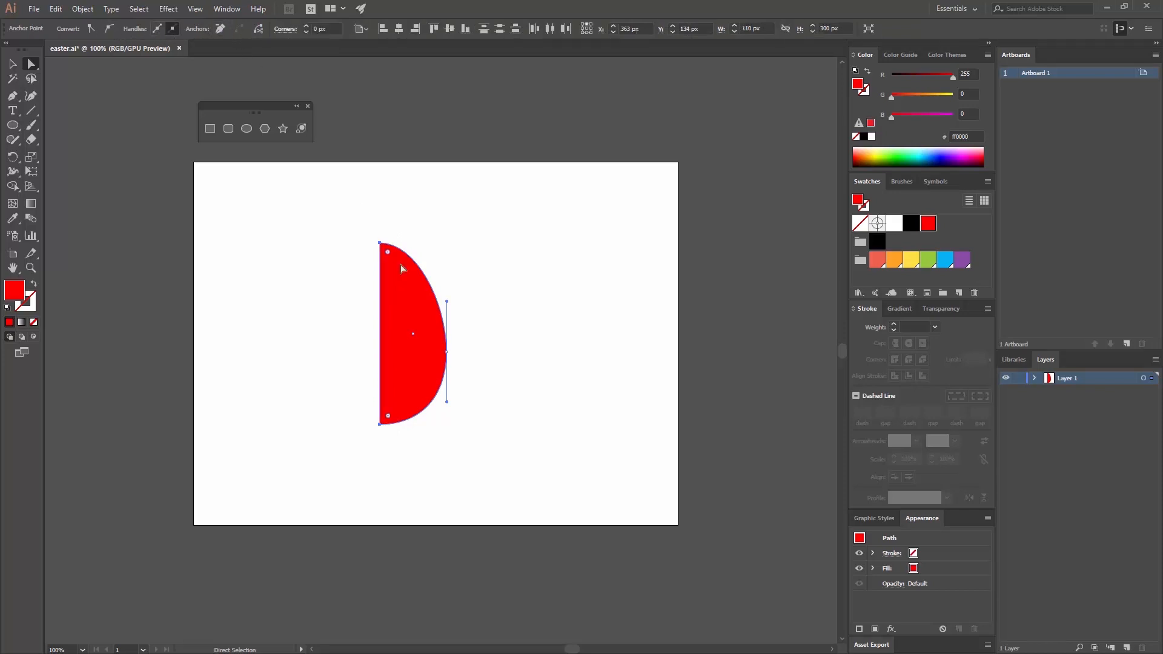
{"action": "left_click", "coordinate": [470, 288]}
{"action": "left_click", "coordinate": [14, 67]}
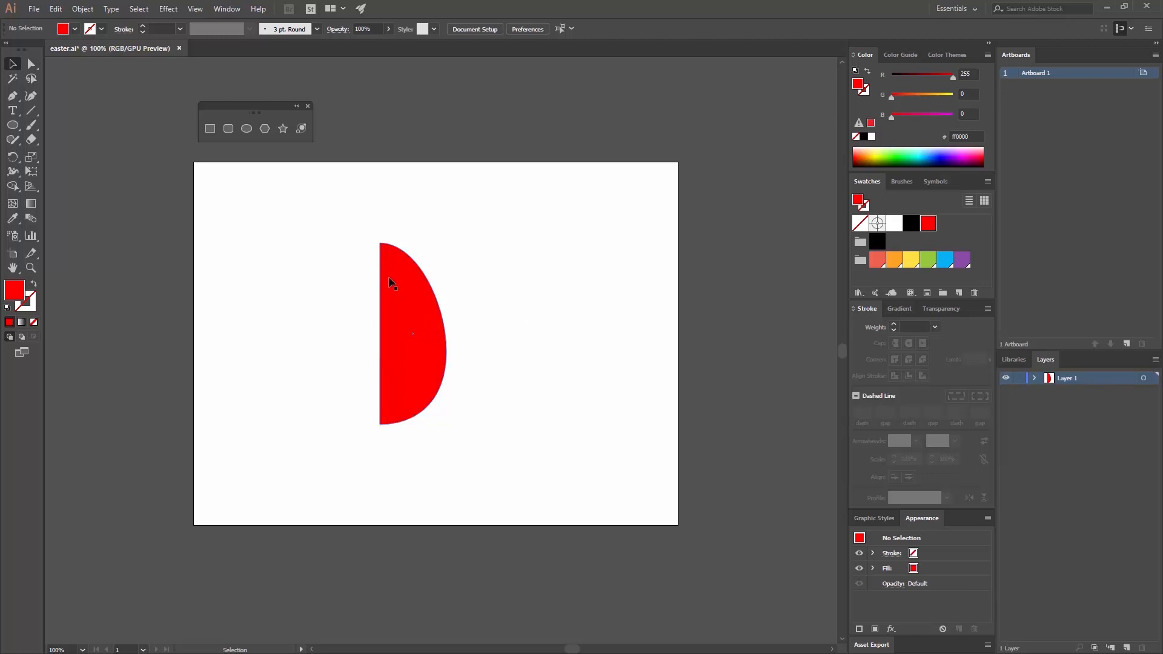
- Create a rectangle 50 px wide and 500 px high beside the half egg
{"action": "left_click", "coordinate": [210, 129]}
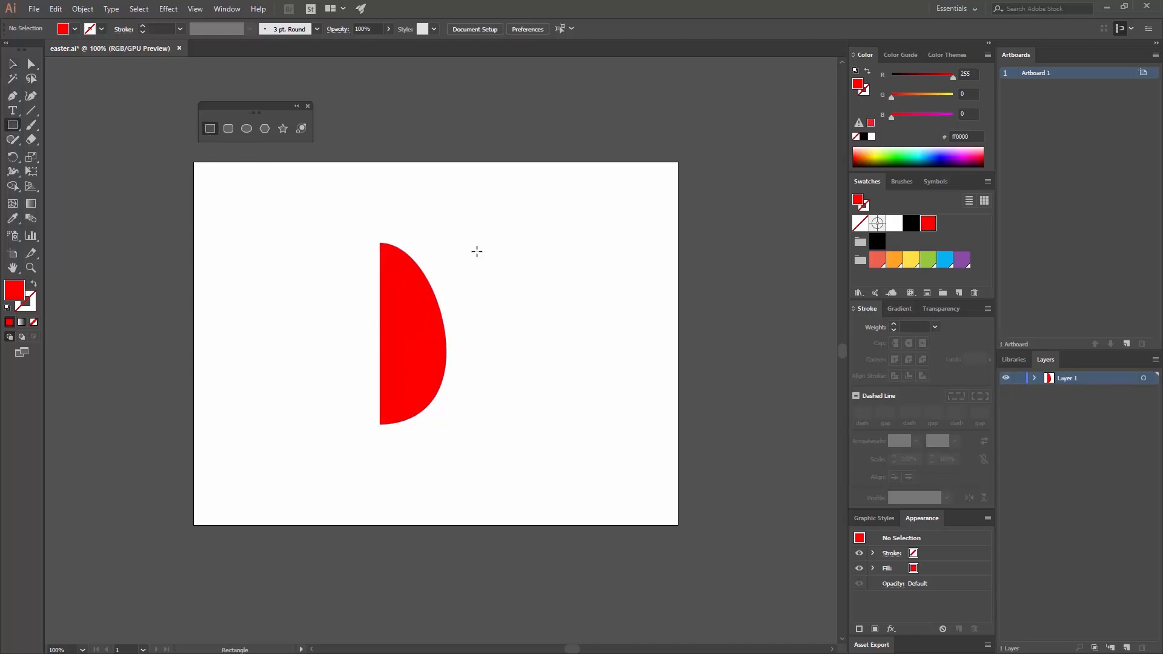
{"action": "left_click", "coordinate": [475, 74]}
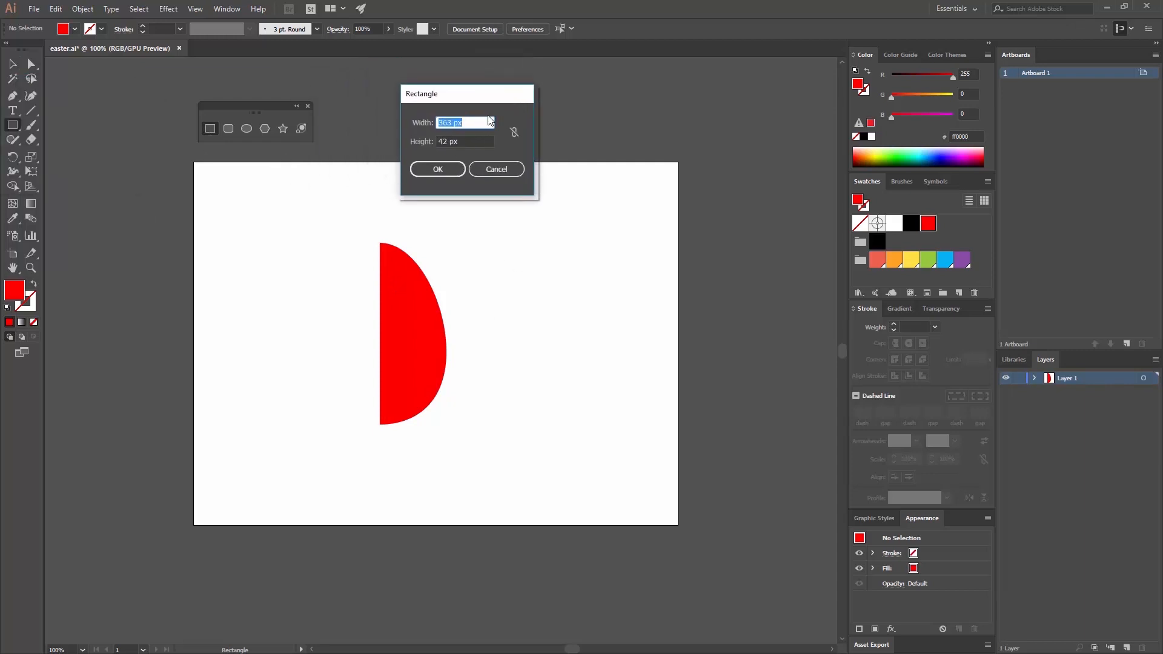
{"action": "type", "text": "20"}
{"action": "key", "text": "Tab"}
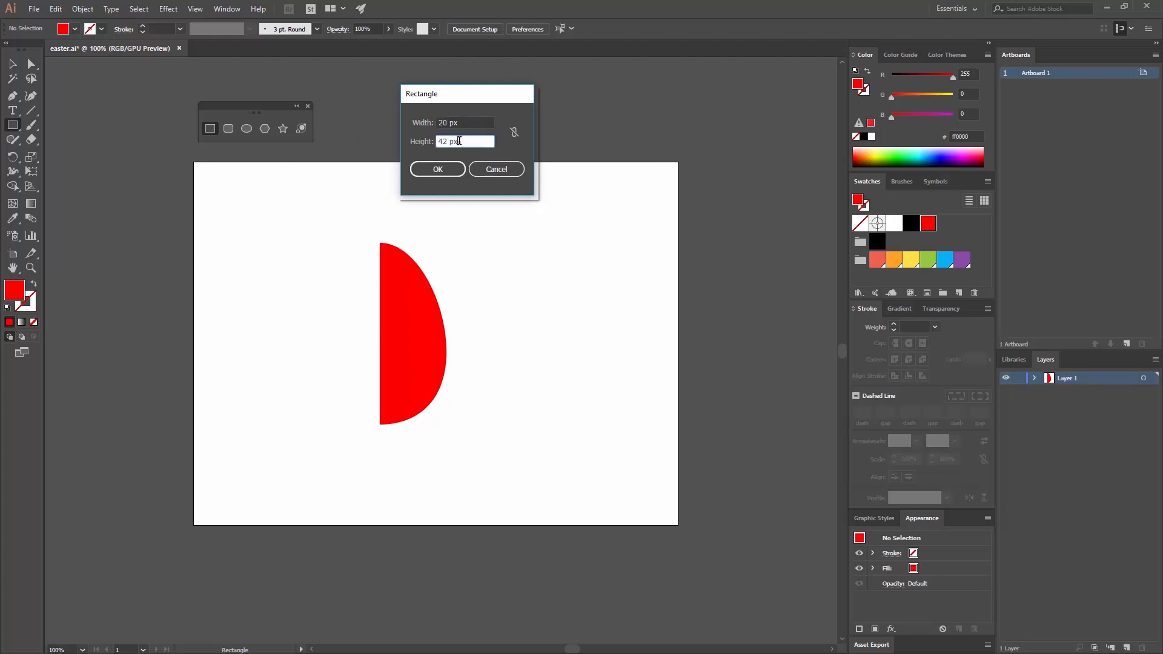
{"action": "left_click_drag", "start_coordinate": [438, 123], "coordinate": [449, 123]}
{"action": "triple_click", "coordinate": [463, 124]}
{"action": "type", "text": "500"}
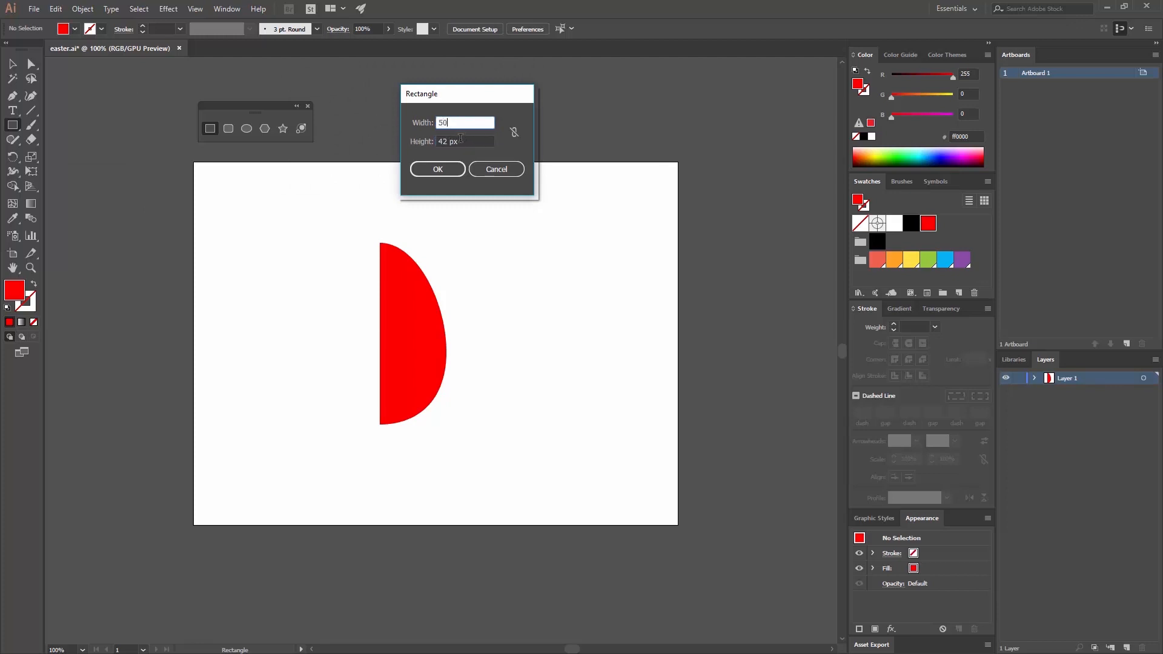
{"action": "key", "text": "Tab"}
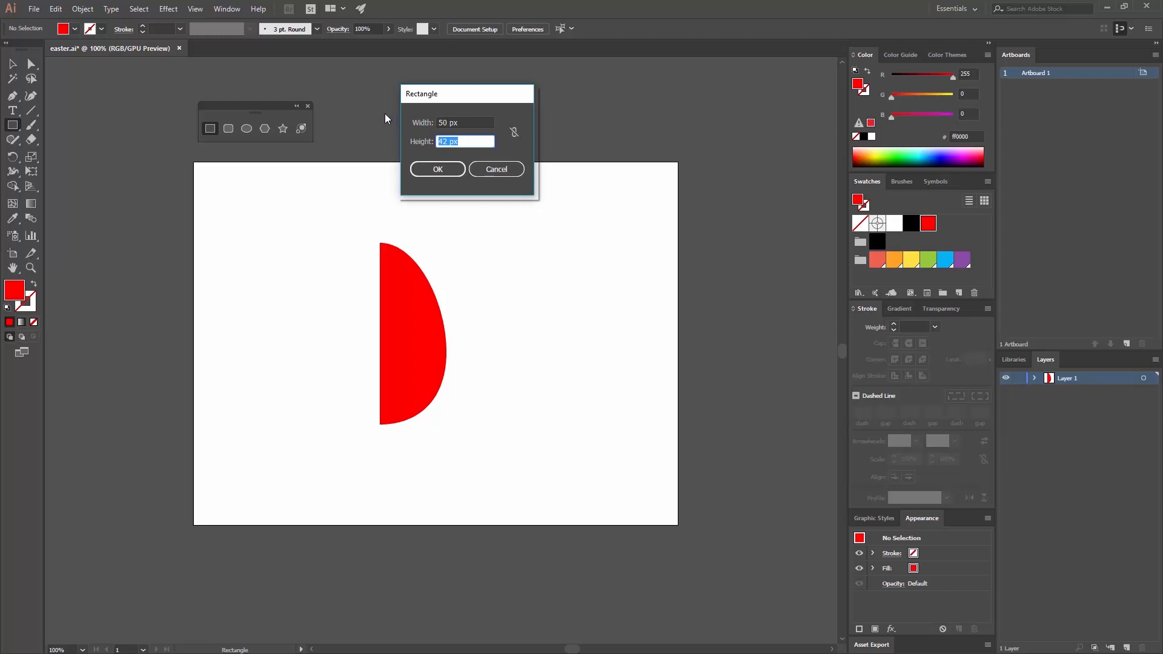
{"action": "type", "text": "500"}
{"action": "left_click", "coordinate": [433, 172]}
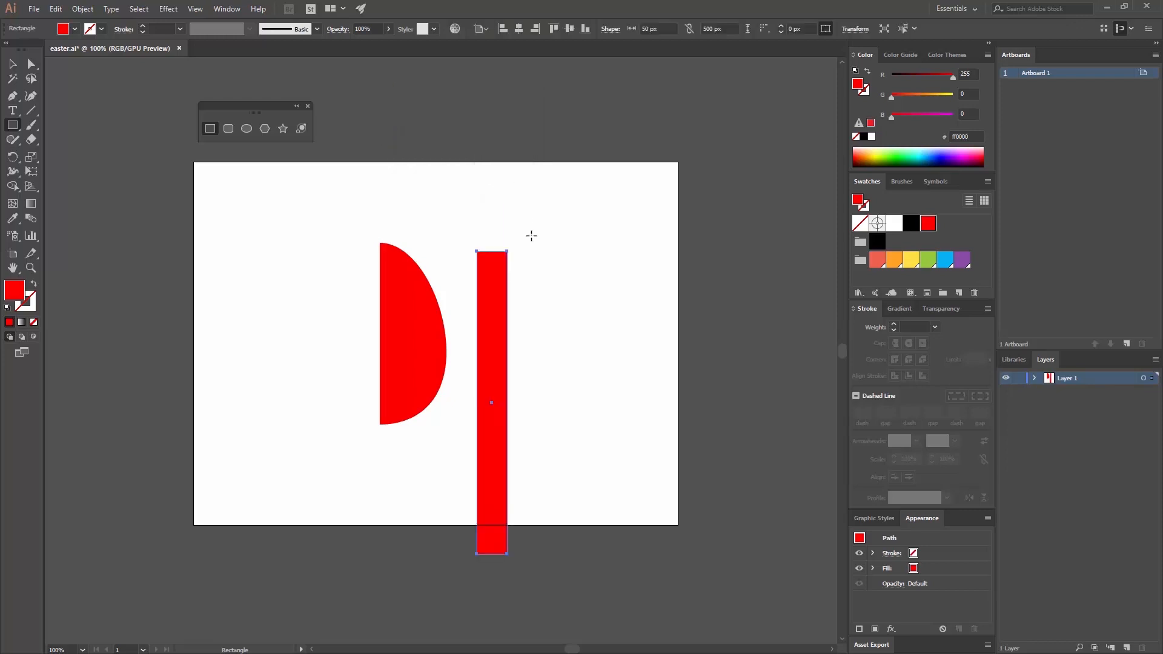
- Rotate the long rectangle to horizontal and move it to the right of the half egg, level with its top
{"action": "key", "text": "v"}
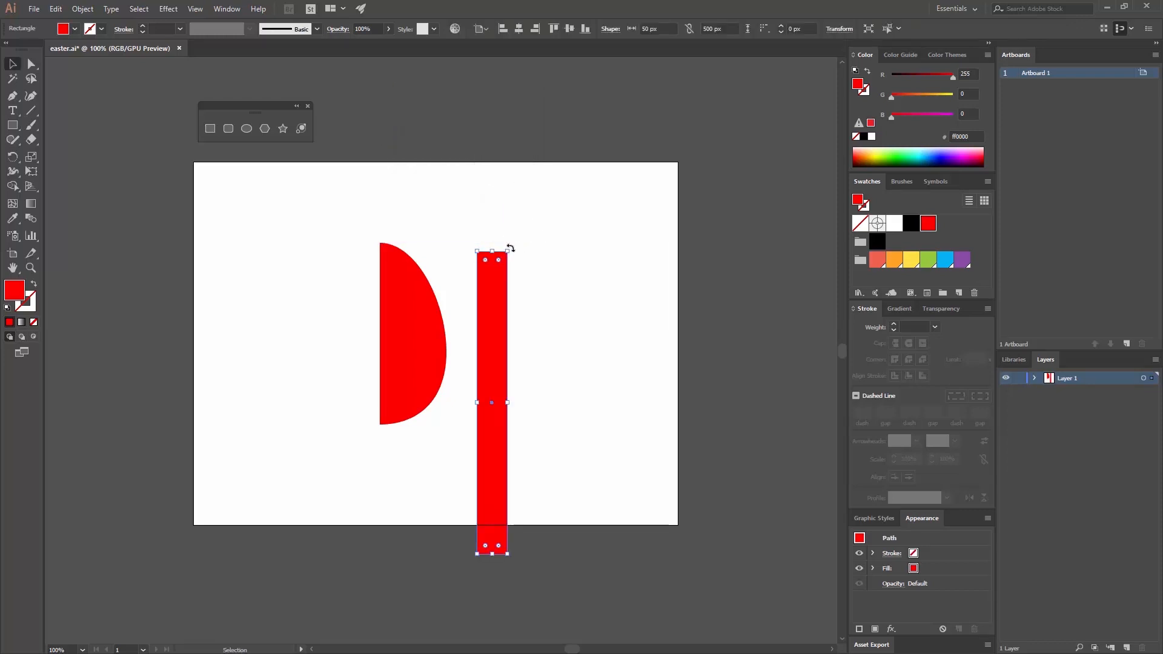
{"action": "left_click_drag", "start_coordinate": [510, 245], "coordinate": [611, 418]}
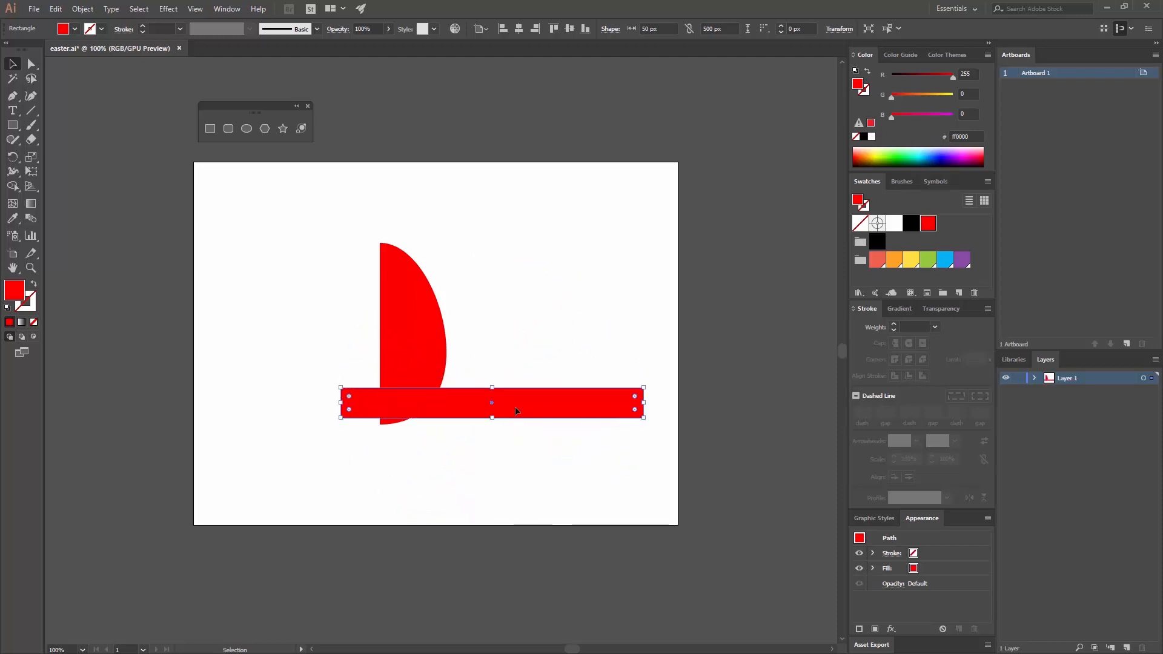
{"action": "left_click_drag", "start_coordinate": [505, 411], "coordinate": [640, 264]}
{"action": "left_click", "coordinate": [634, 335]}
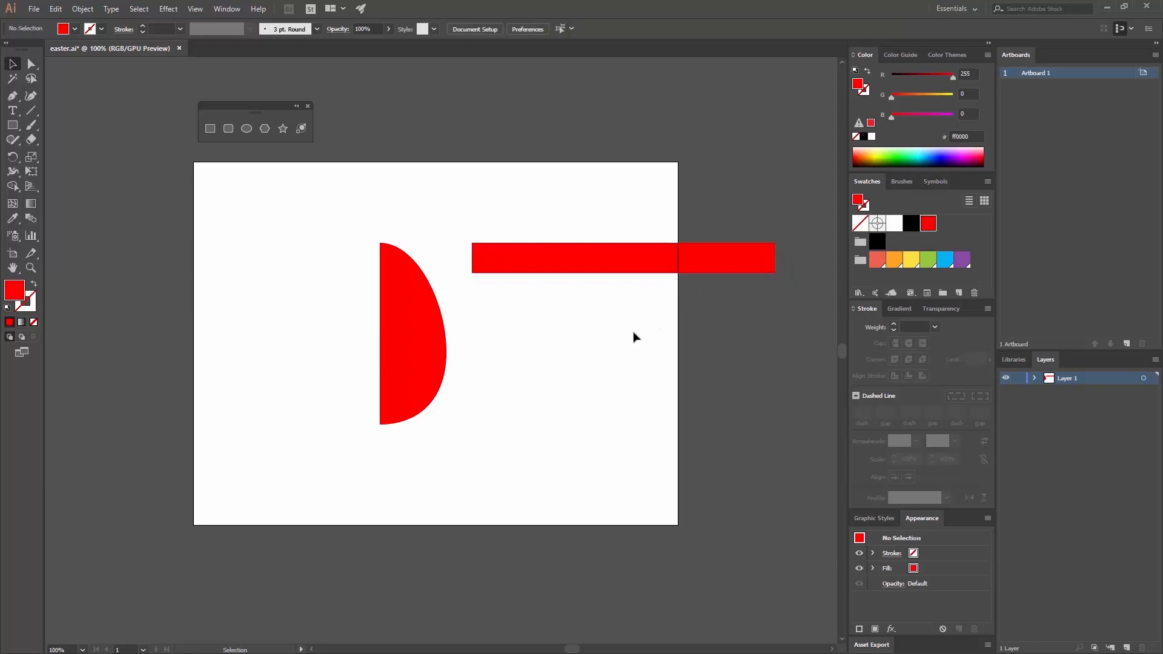
- Fill the horizontal stripe with the green swatch (R=147 G=202 B=61)
{"action": "left_click", "coordinate": [691, 257]}
{"action": "left_click", "coordinate": [879, 261]}
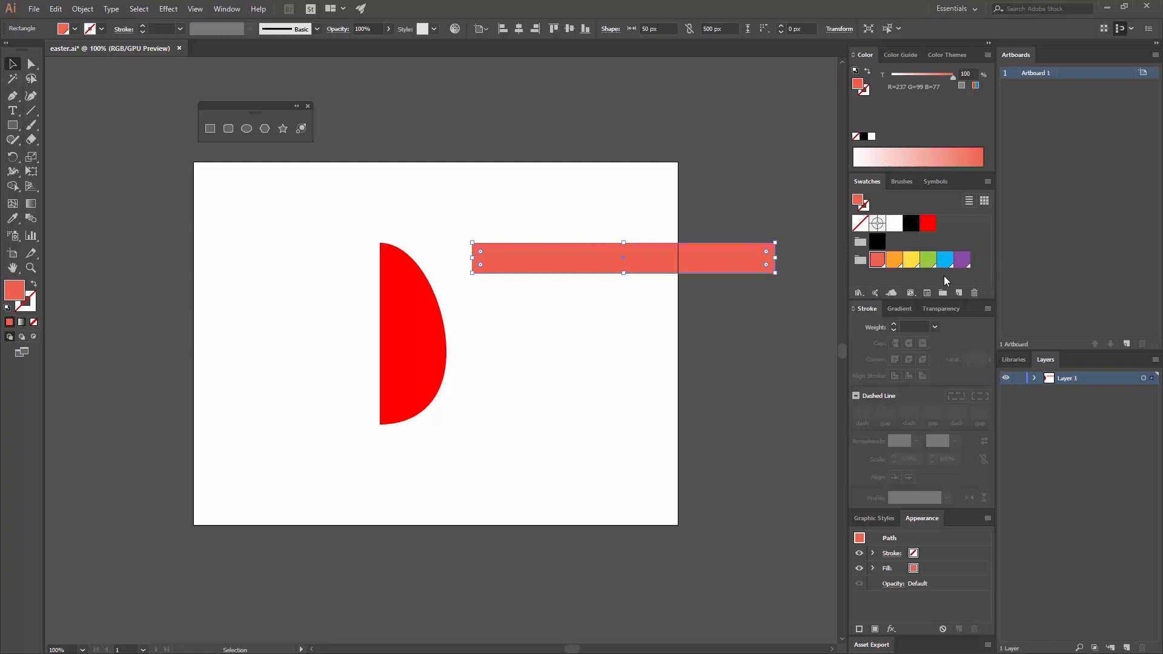
{"action": "left_click", "coordinate": [928, 259]}
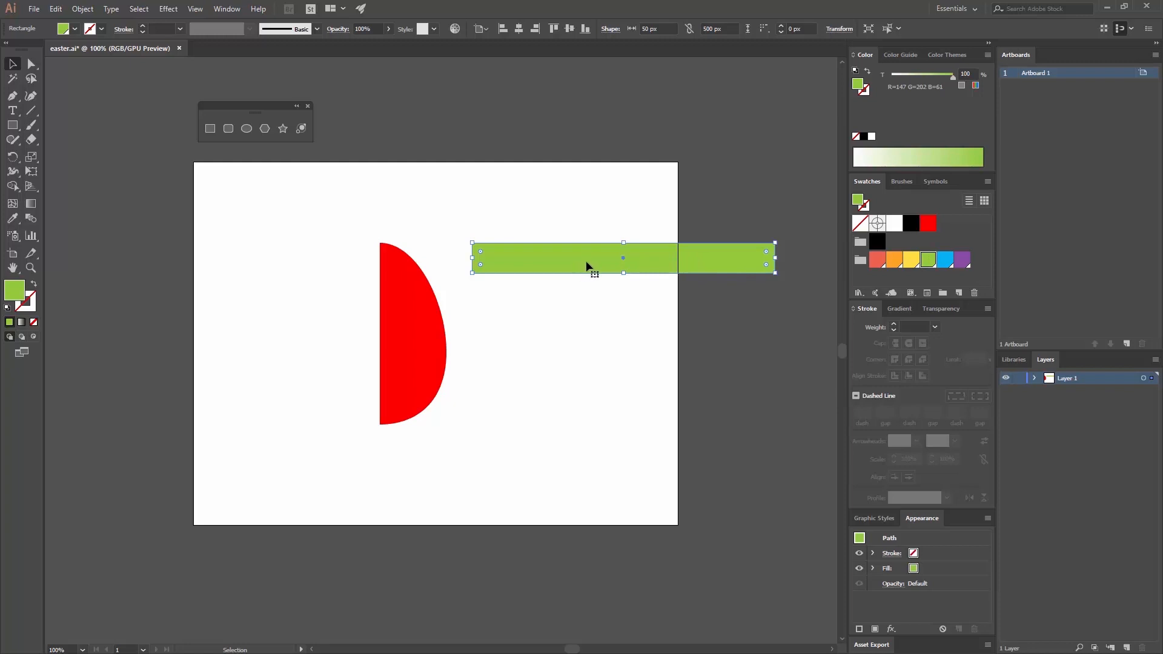
- Copy the green stripe straight down and repeat the copy at equal intervals to make six stripes
{"action": "left_click_drag", "start_coordinate": [587, 265], "coordinate": [609, 308], "text": "alt"}
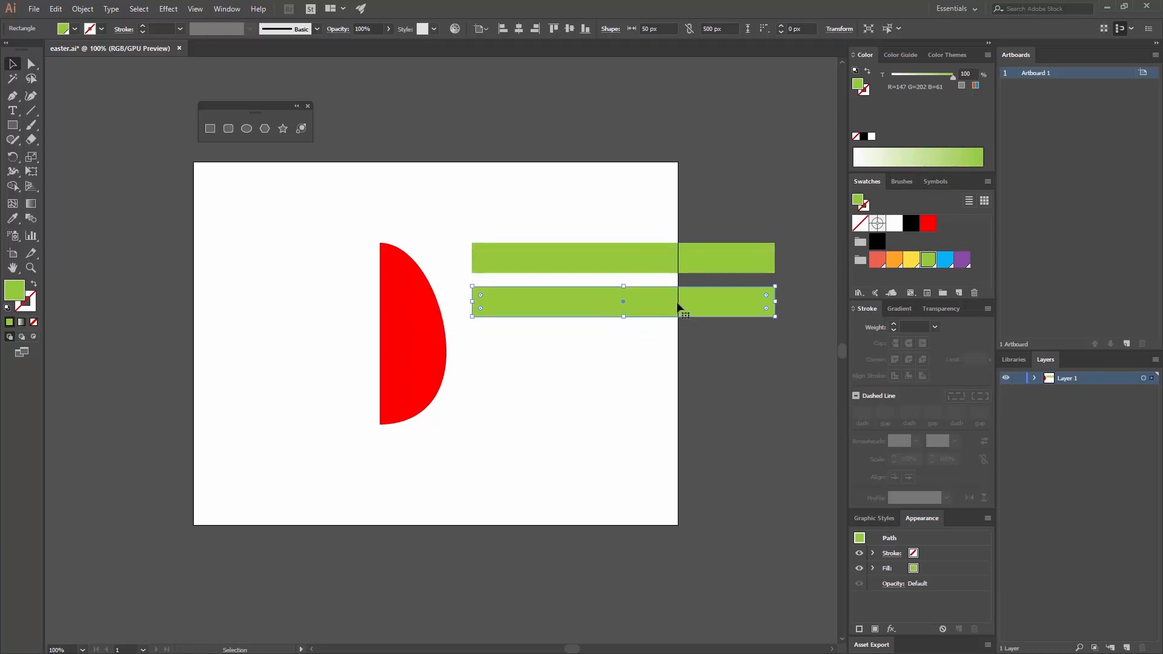
{"action": "key", "text": "a"}
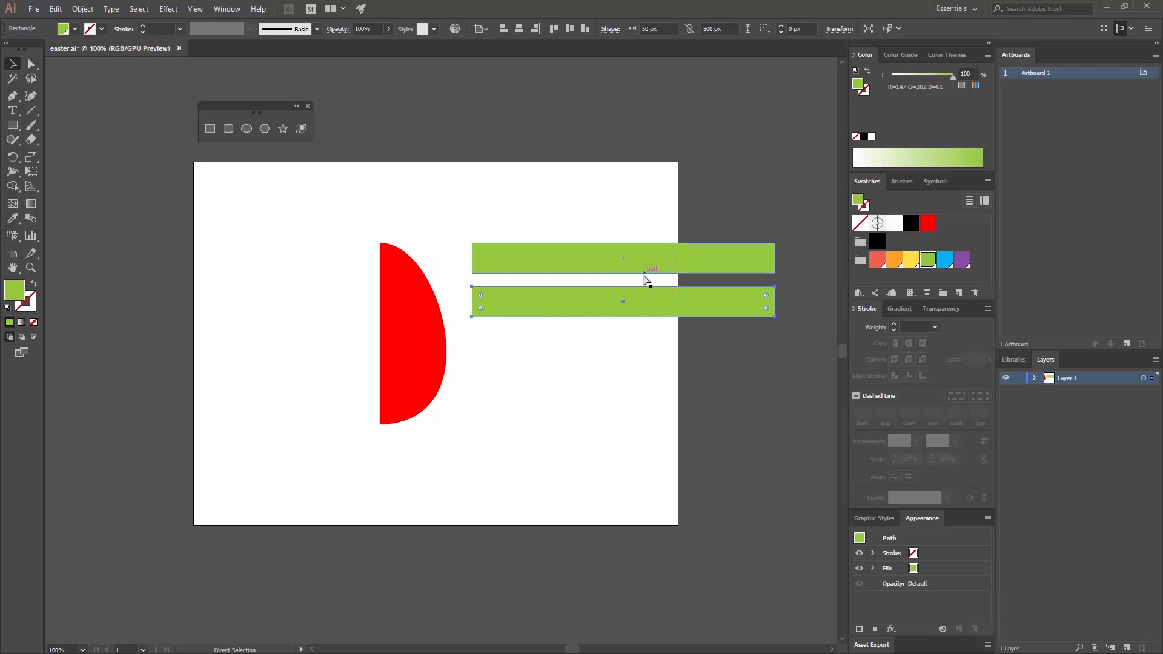
{"action": "key", "text": "ctrl+d"}
{"action": "key", "text": "ctrl+d"}
{"action": "key", "text": "ctrl+d"}
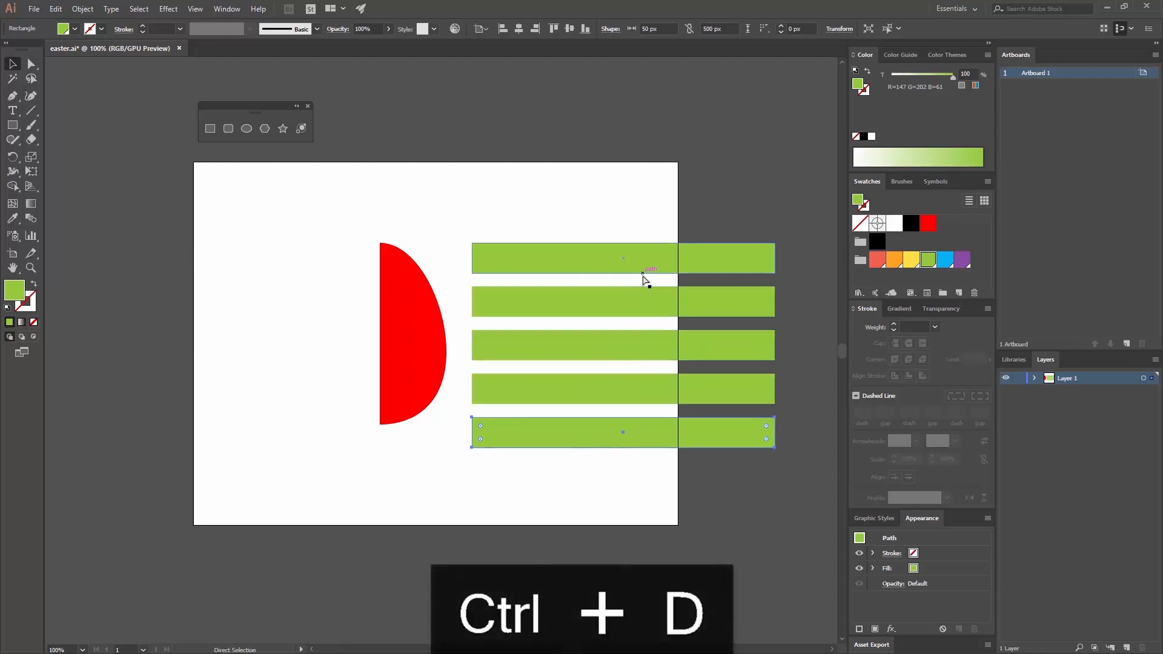
{"action": "key", "text": "ctrl+d"}
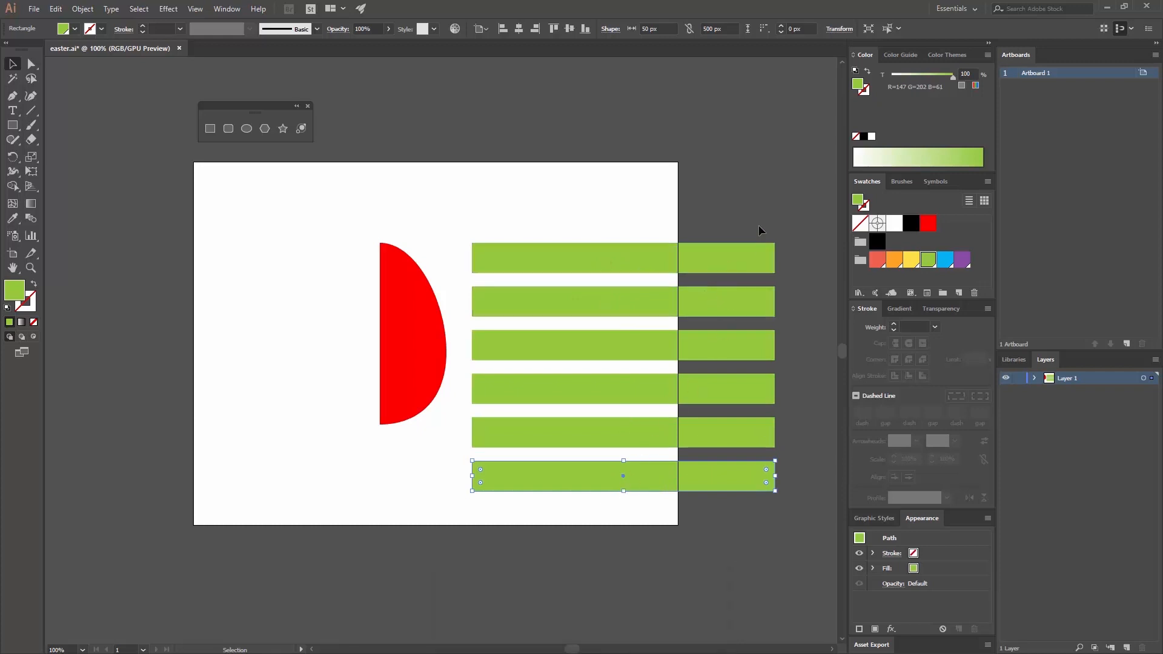
- Use Align to distribute the top two stripes vertically with 0 px spacing, with the first stripe as key object
{"action": "left_click", "coordinate": [229, 10]}
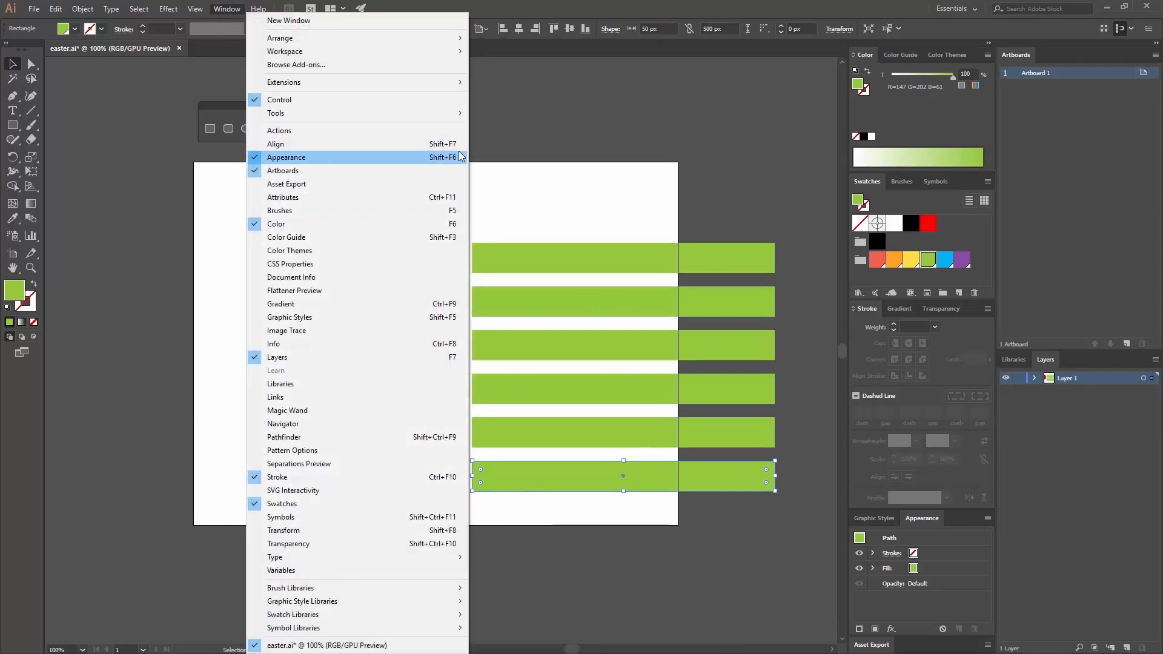
{"action": "left_click", "coordinate": [434, 146]}
{"action": "left_click_drag", "start_coordinate": [547, 195], "coordinate": [545, 299]}
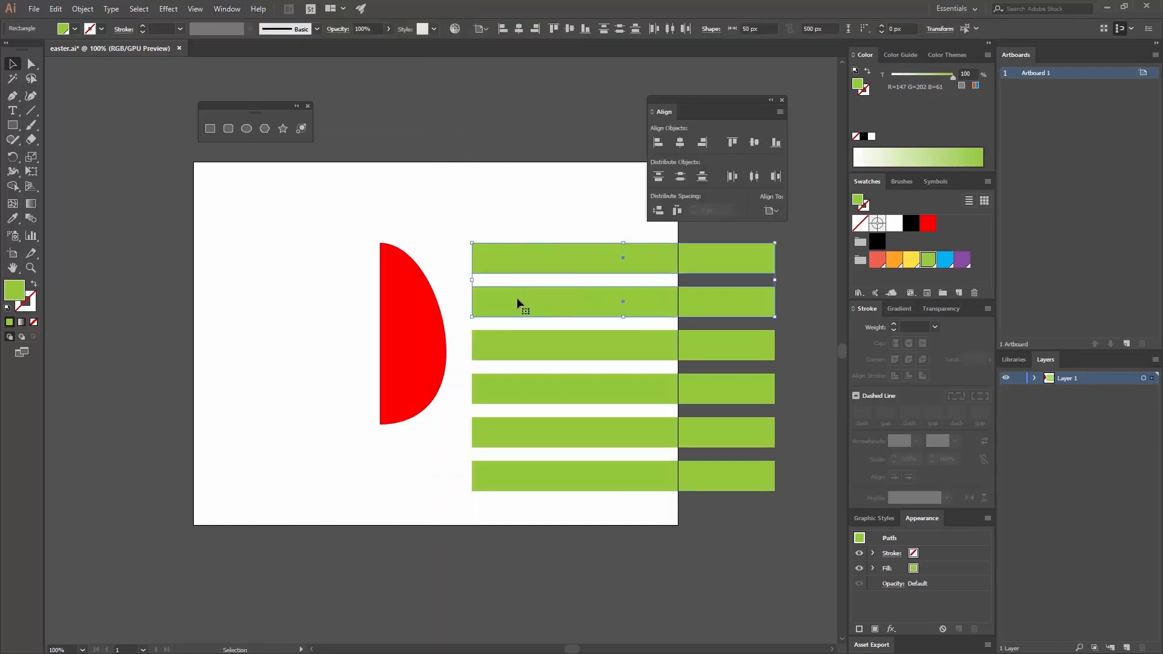
{"action": "left_click", "coordinate": [548, 258]}
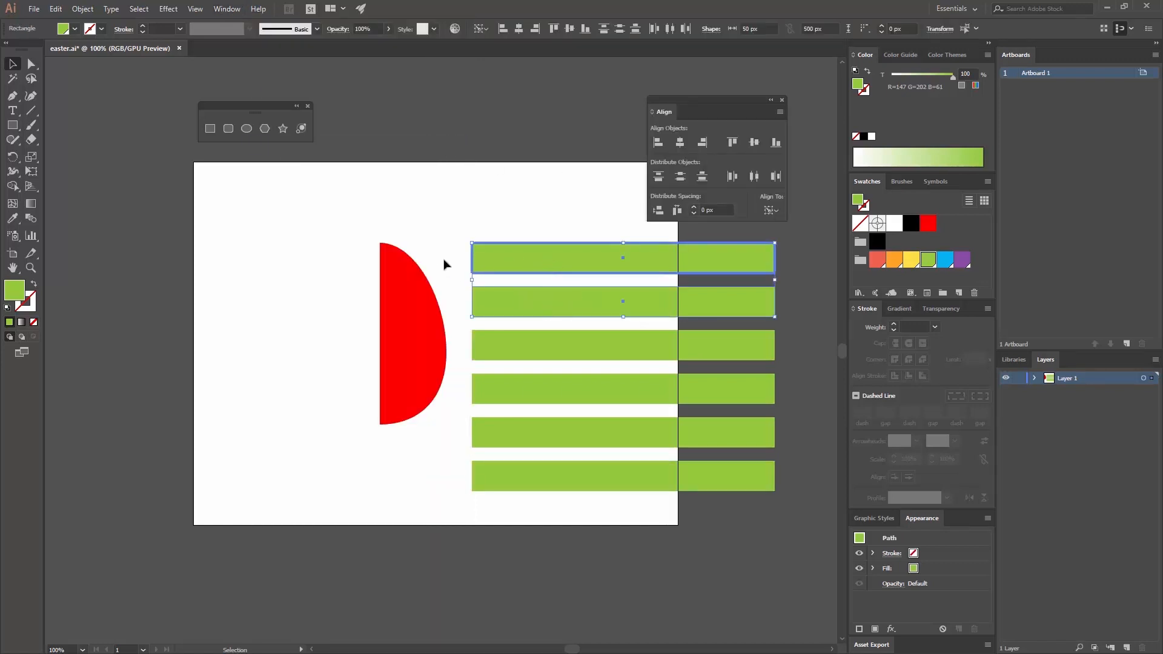
{"action": "left_click", "coordinate": [656, 211]}
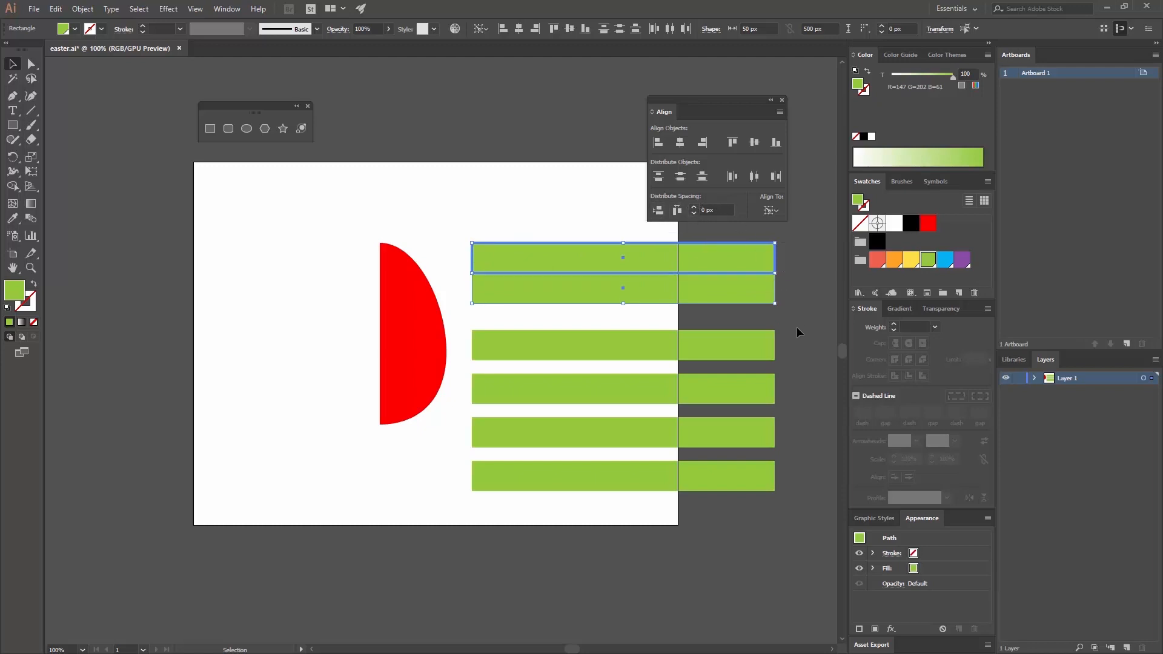
- Distribute the second and third stripes vertically with 0 px spacing from the second, and select the third and fourth with the third as key object
{"action": "left_click_drag", "start_coordinate": [797, 332], "coordinate": [720, 288]}
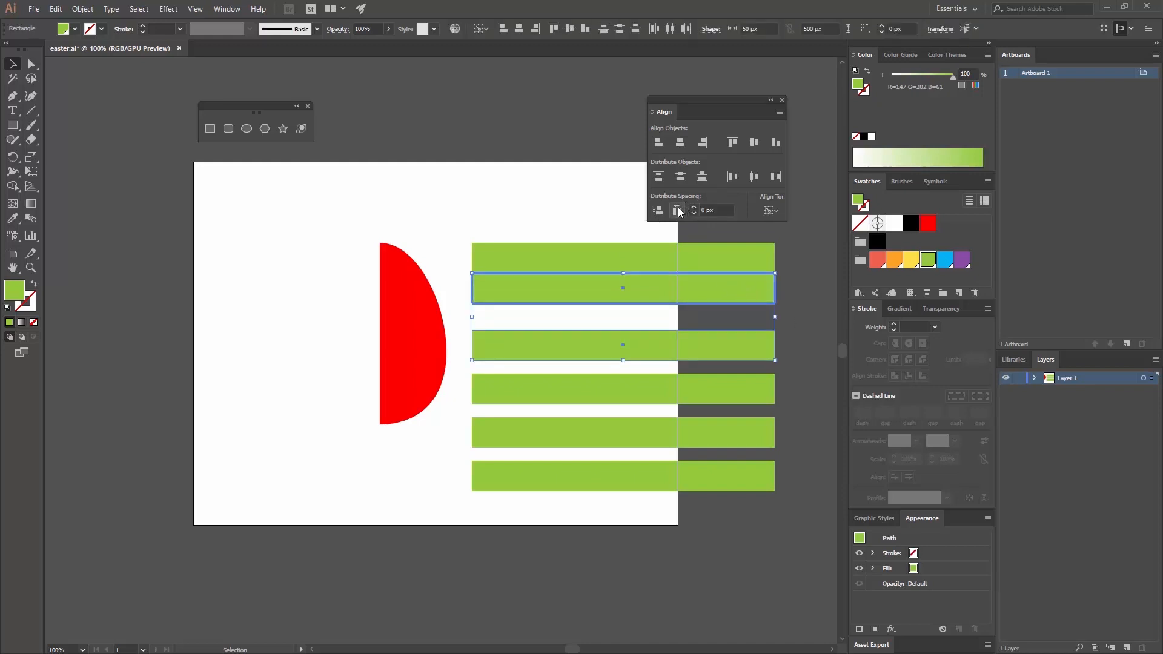
{"action": "left_click", "coordinate": [659, 211]}
{"action": "left_click_drag", "start_coordinate": [789, 380], "coordinate": [708, 318]}
{"action": "left_click", "coordinate": [709, 318]}
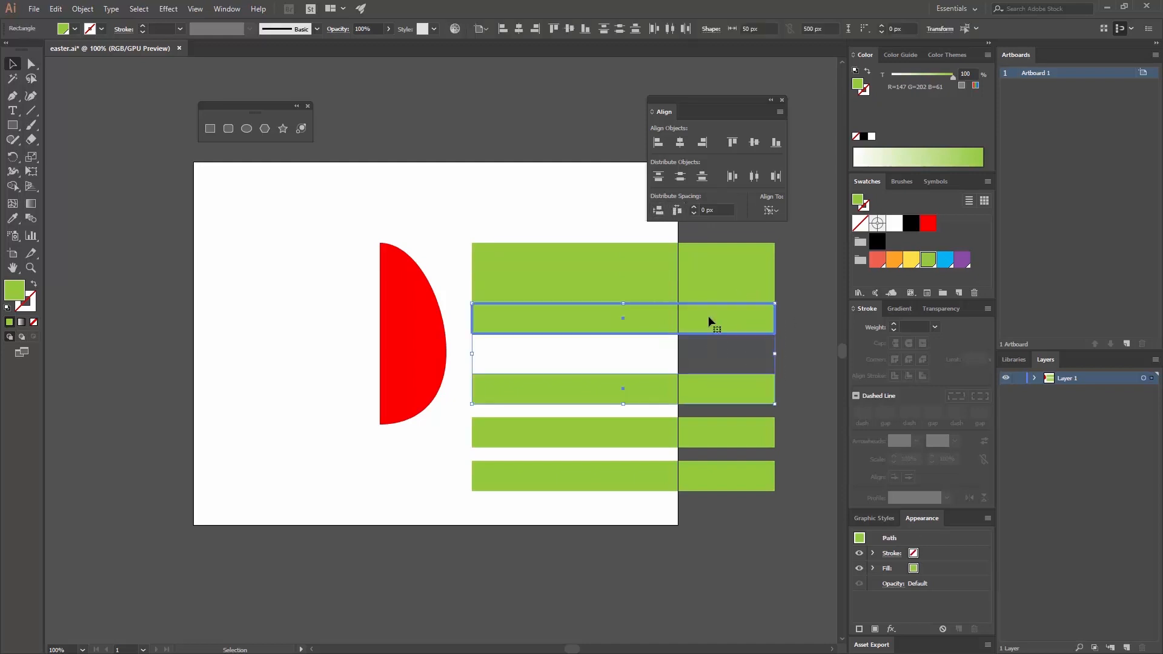
{"action": "left_click", "coordinate": [676, 211]}
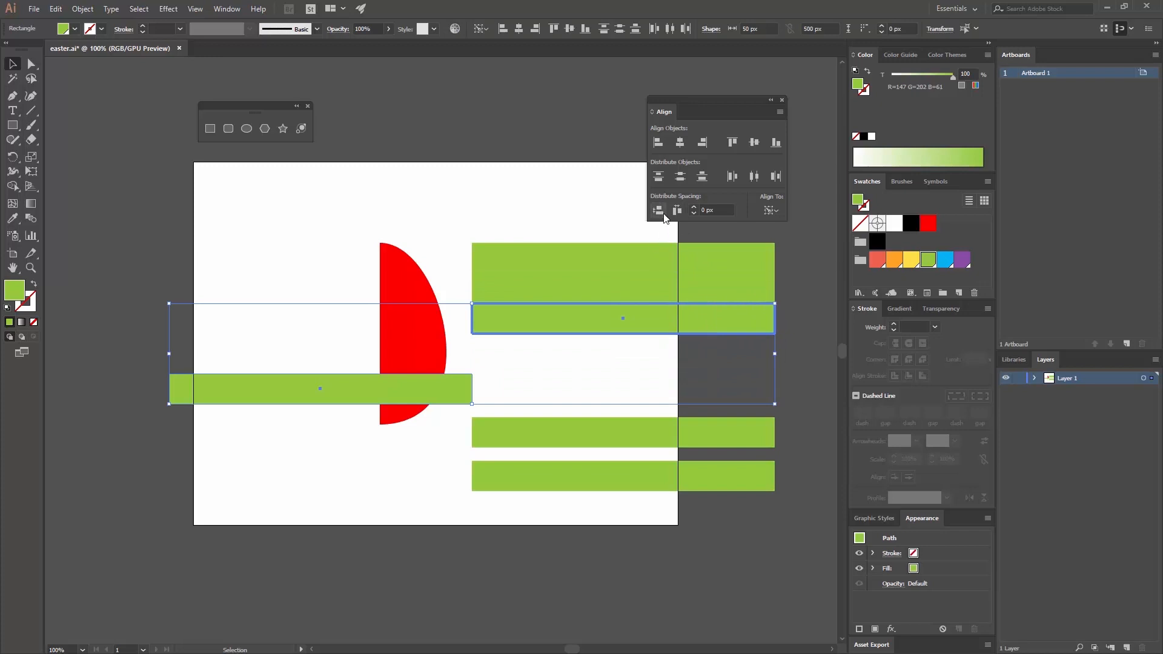
{"action": "key", "text": "ctrl+z"}
{"action": "key", "text": "ctrl+z"}
{"action": "key", "text": "ctrl+z"}
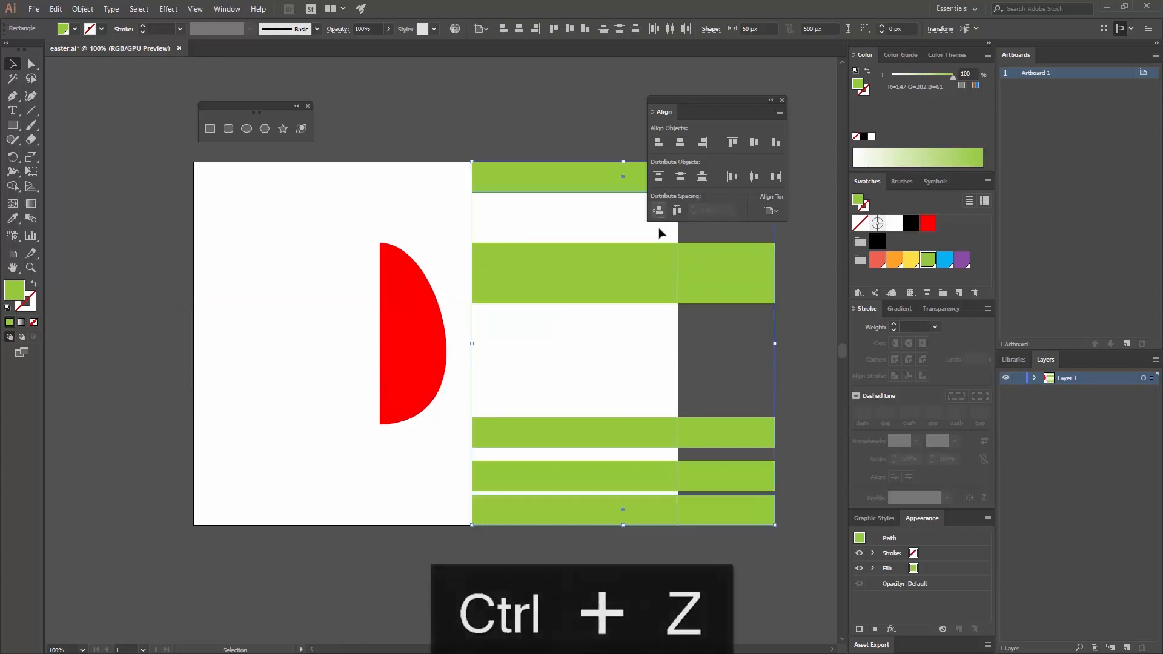
{"action": "key", "text": "ctrl+z"}
- Distribute the fourth, fifth and sixth stripes vertically with 0 px spacing, each time using the stripe above as key object
{"action": "left_click", "coordinate": [625, 327]}
{"action": "left_click", "coordinate": [658, 210]}
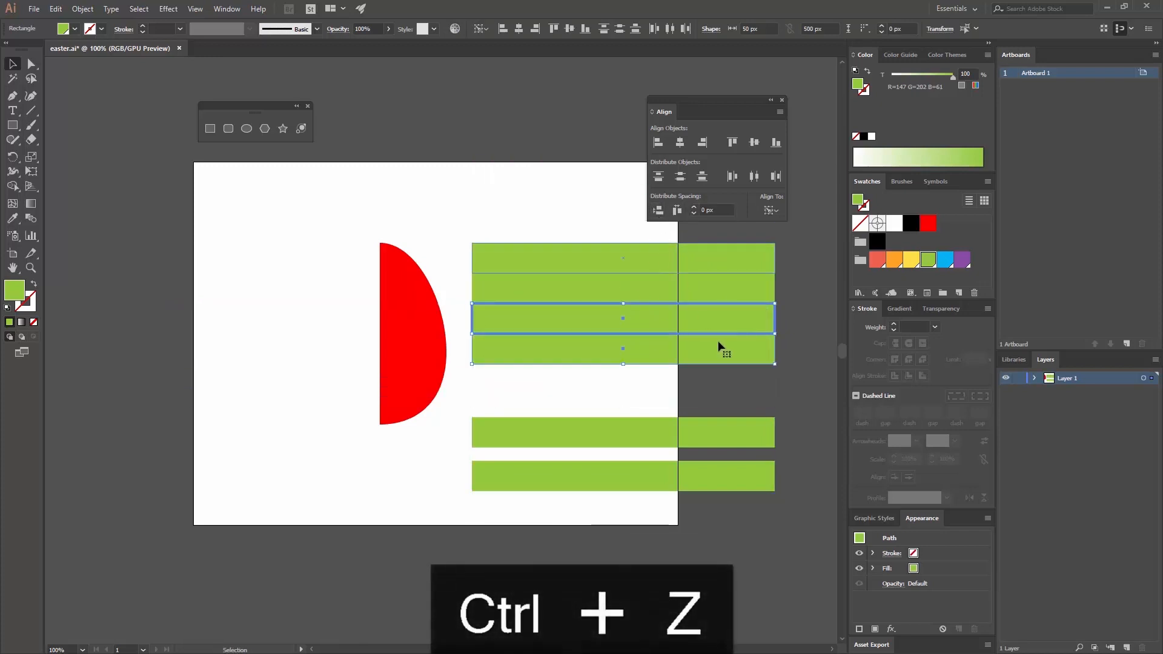
{"action": "left_click_drag", "start_coordinate": [786, 427], "coordinate": [688, 339]}
{"action": "left_click", "coordinate": [691, 343]}
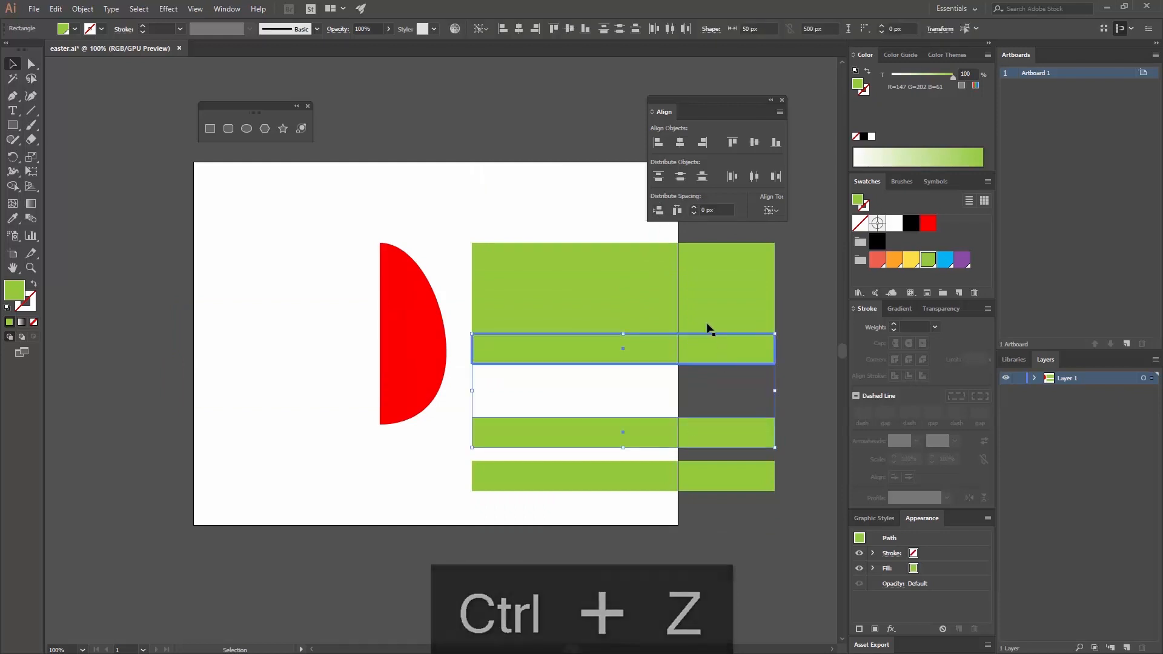
{"action": "left_click", "coordinate": [658, 211]}
{"action": "left_click_drag", "start_coordinate": [794, 471], "coordinate": [709, 372]}
{"action": "left_click", "coordinate": [718, 370]}
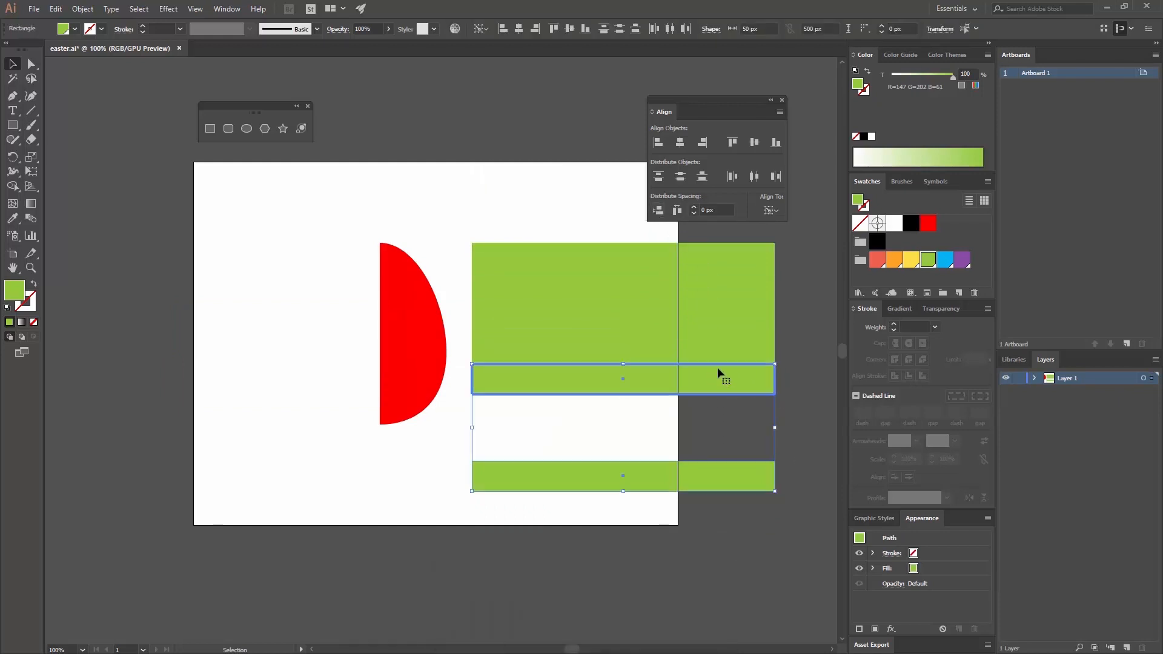
{"action": "left_click", "coordinate": [658, 211]}
{"action": "left_click", "coordinate": [793, 424]}
- Fill the second stripe with the yellow swatch, the third with orange and the fourth with coral red (R=237 G=99 B=77)
{"action": "left_click", "coordinate": [741, 290]}
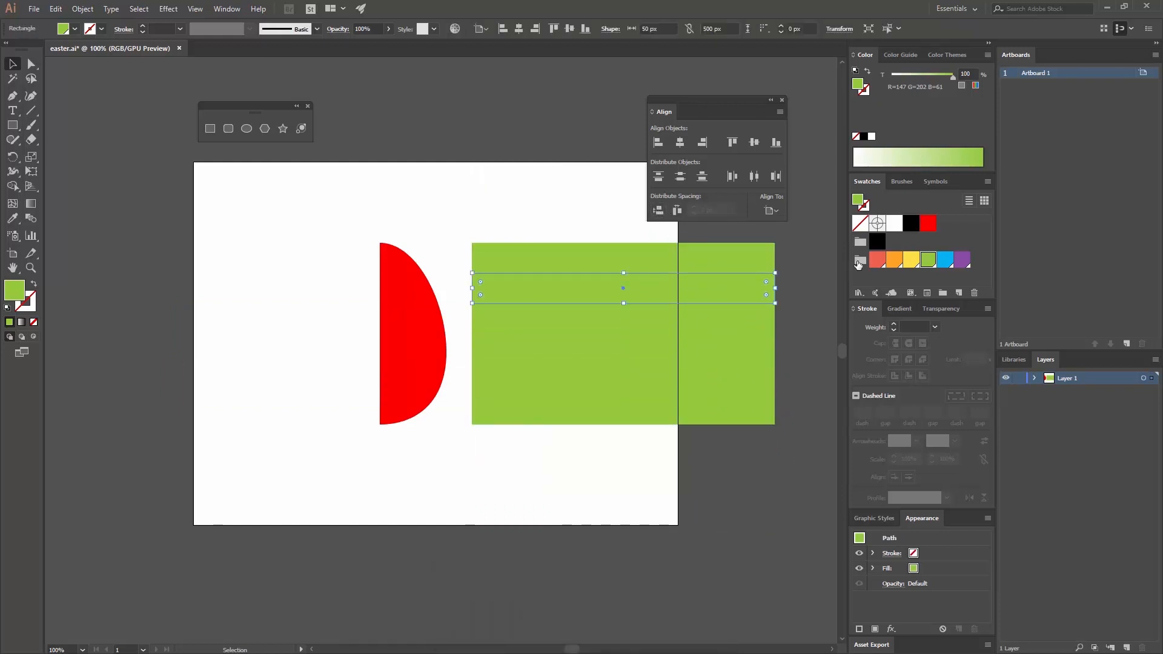
{"action": "left_click", "coordinate": [910, 259]}
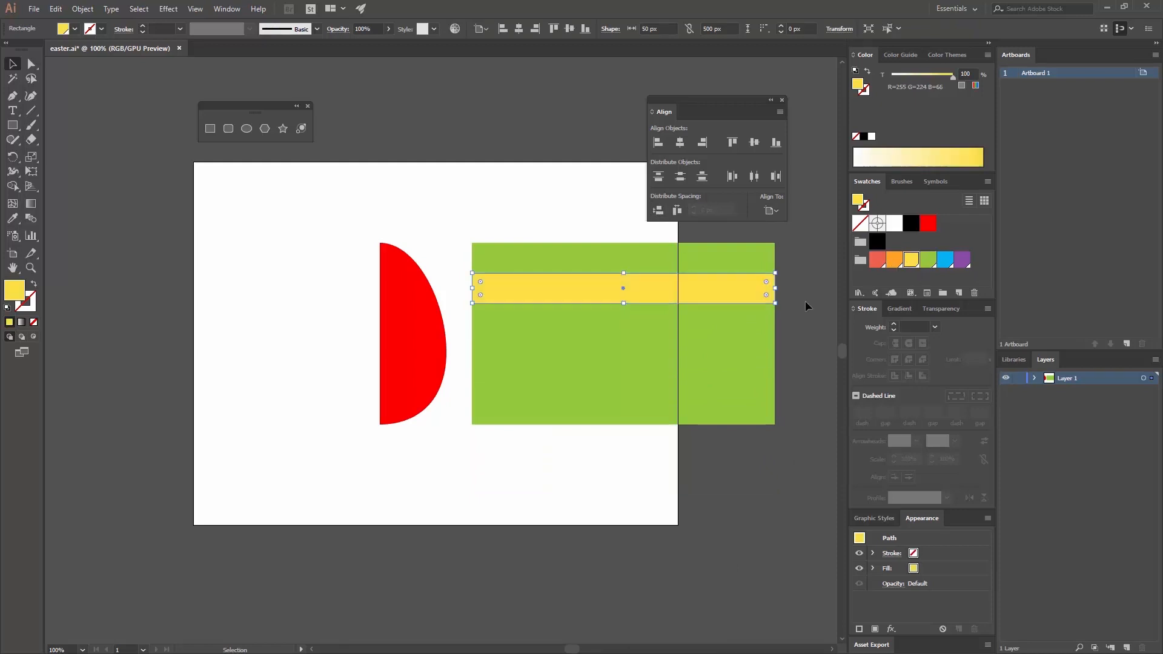
{"action": "left_click", "coordinate": [738, 318]}
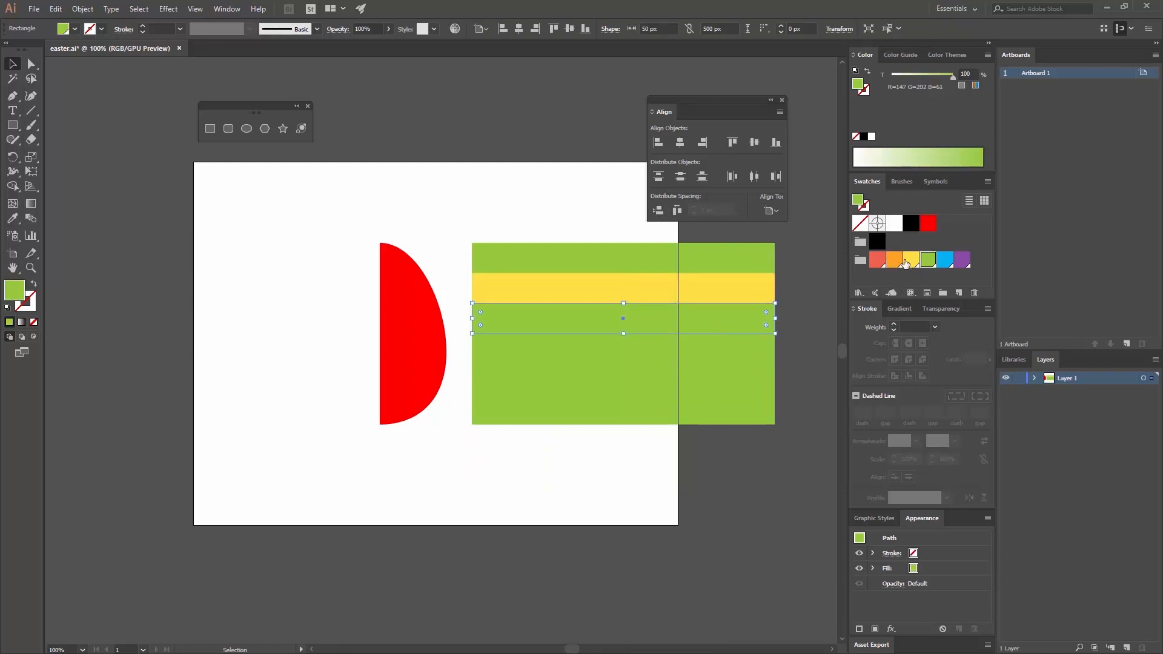
{"action": "left_click", "coordinate": [894, 259]}
{"action": "left_click", "coordinate": [724, 341]}
{"action": "left_click", "coordinate": [876, 261]}
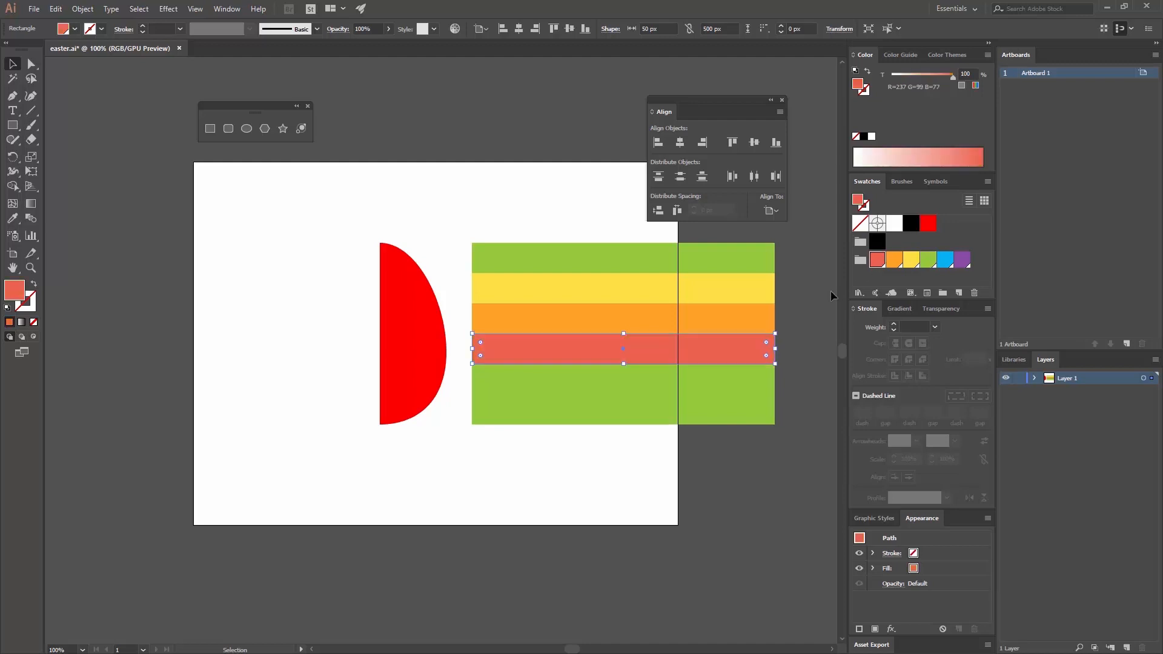
- Fill the fifth stripe with the purple swatch and the sixth with the blue swatch (R=8 G=177 B=244)
{"action": "left_click", "coordinate": [757, 378]}
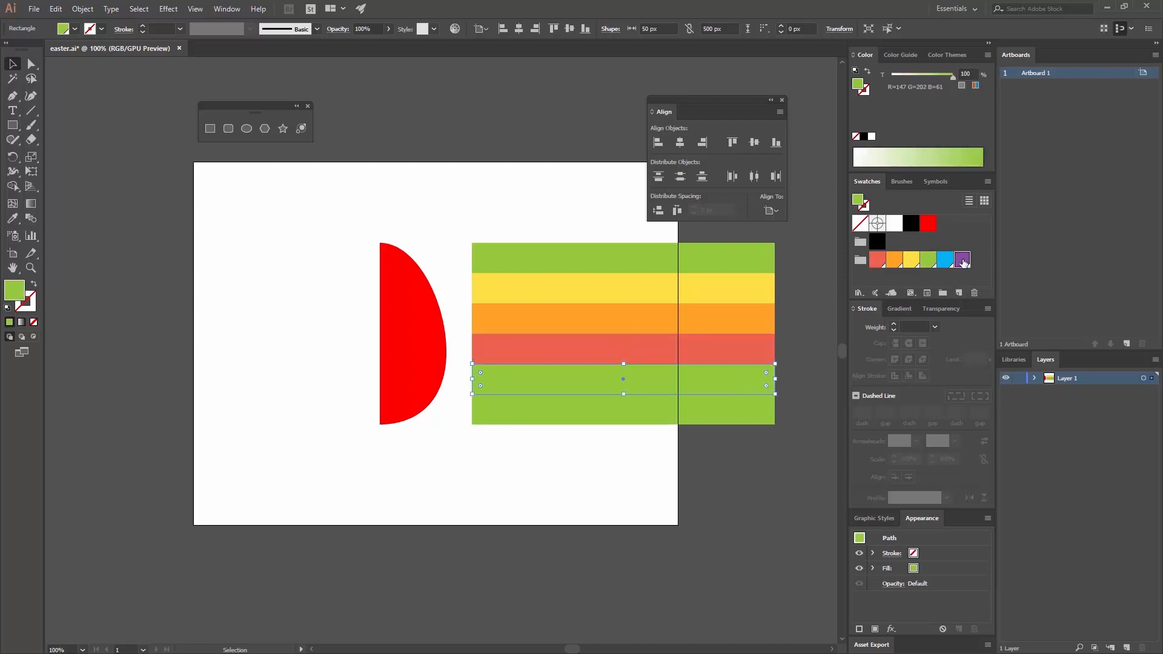
{"action": "left_click", "coordinate": [962, 259]}
{"action": "left_click", "coordinate": [763, 409]}
{"action": "left_click", "coordinate": [945, 259]}
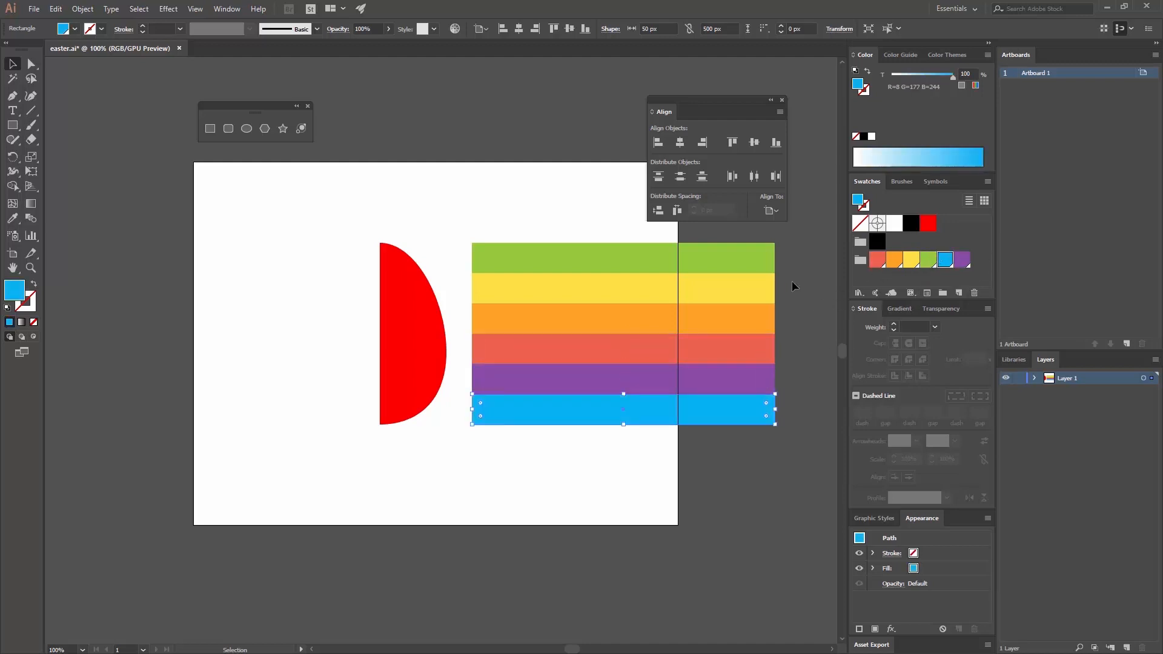
{"action": "left_click", "coordinate": [793, 280]}
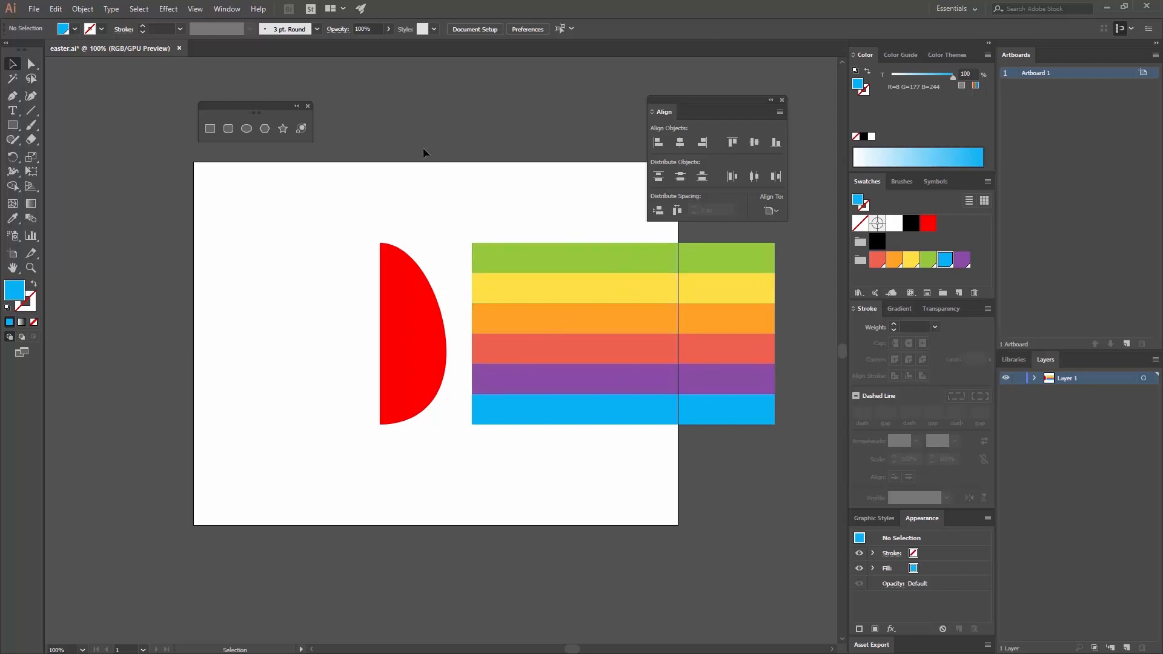
- Create a 25 x 25 px circle at the left end of the yellow stripe
{"action": "left_click", "coordinate": [246, 128]}
{"action": "left_click", "coordinate": [472, 287]}
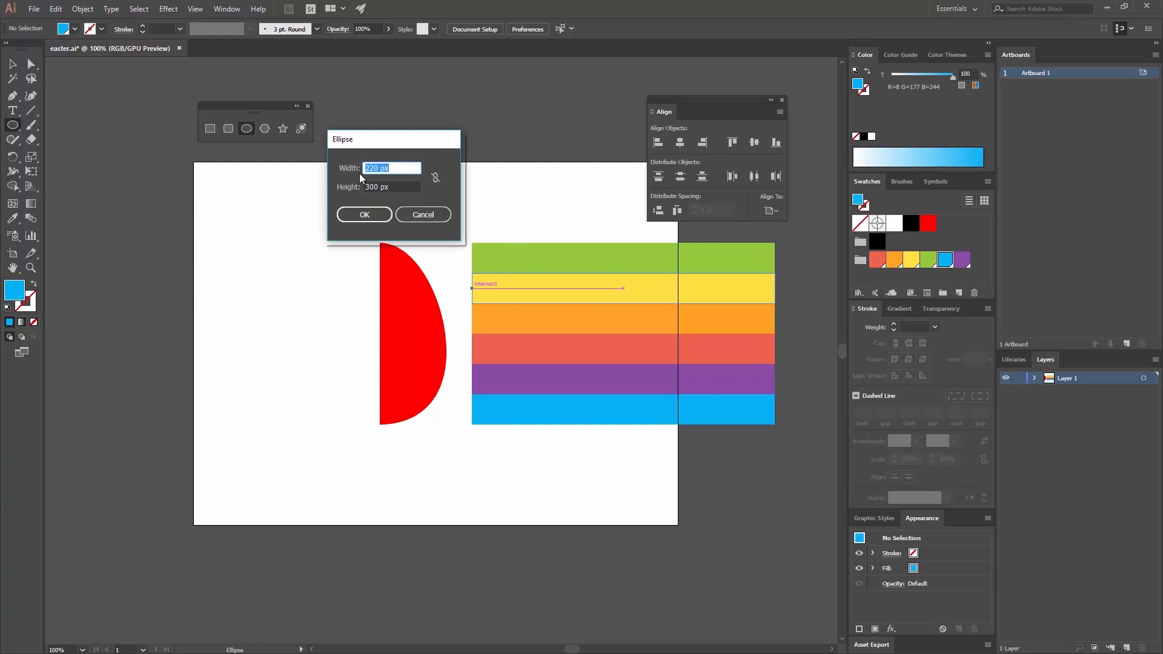
{"action": "type", "text": "25"}
{"action": "key", "text": "Tab"}
{"action": "type", "text": "25"}
{"action": "left_click", "coordinate": [364, 214]}
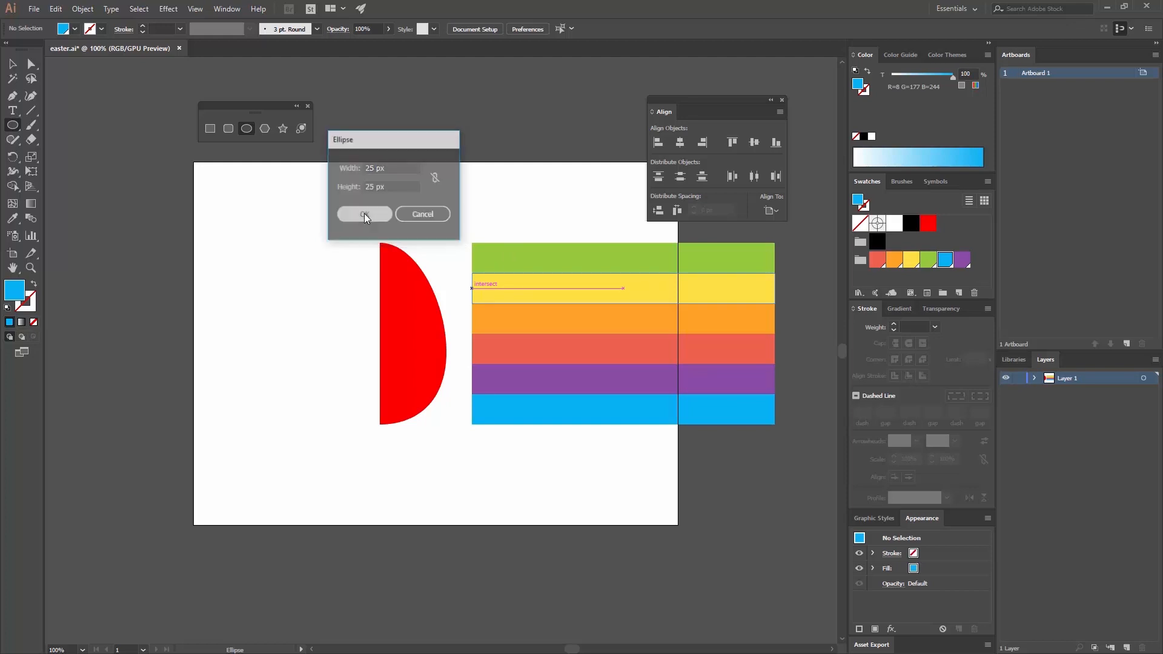
- Fill the small circle with the top stripe's green using the Eyedropper
{"action": "left_click", "coordinate": [12, 65]}
{"action": "left_click", "coordinate": [12, 218]}
{"action": "left_click", "coordinate": [499, 256]}
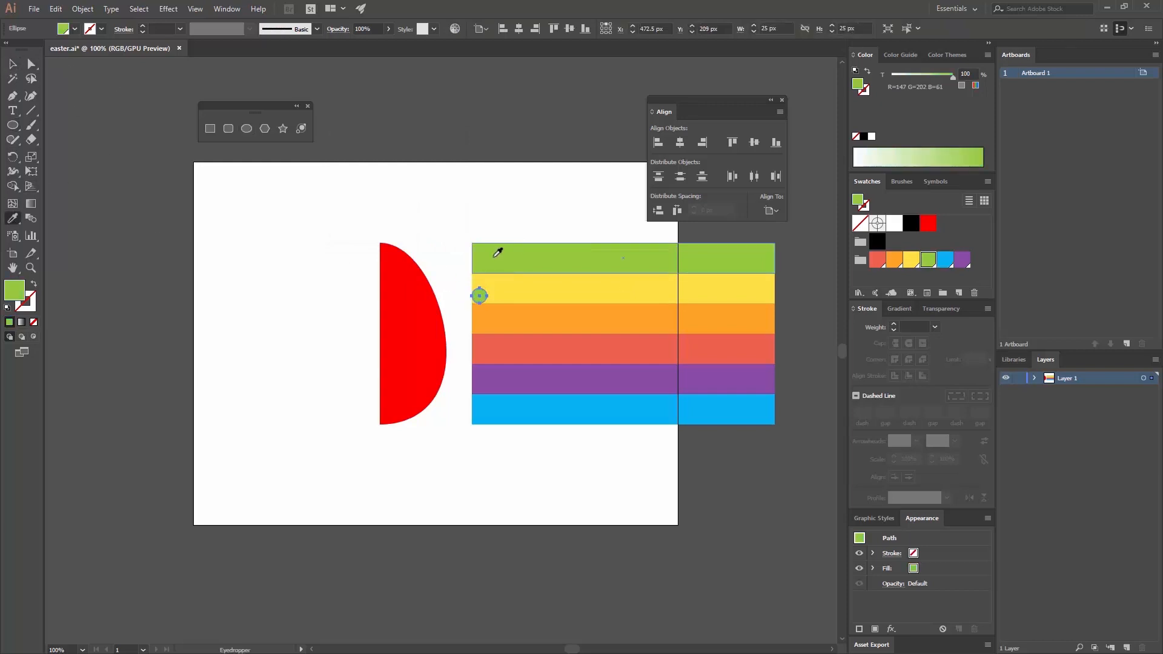
{"action": "key", "text": "v"}
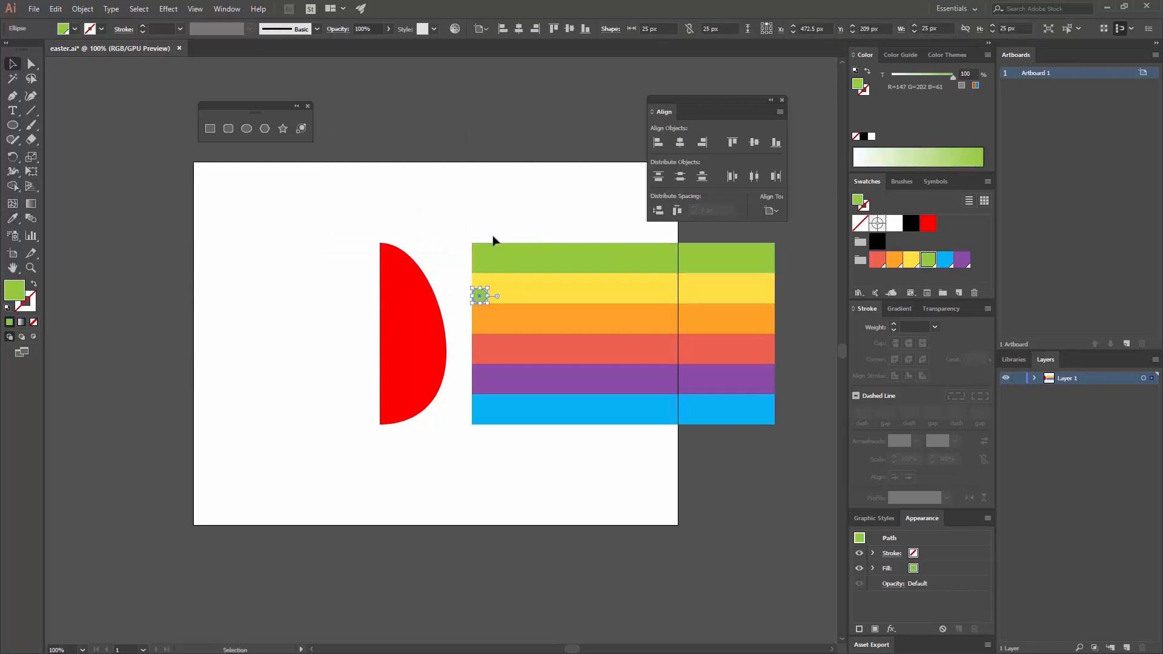
{"action": "left_click", "coordinate": [929, 257]}
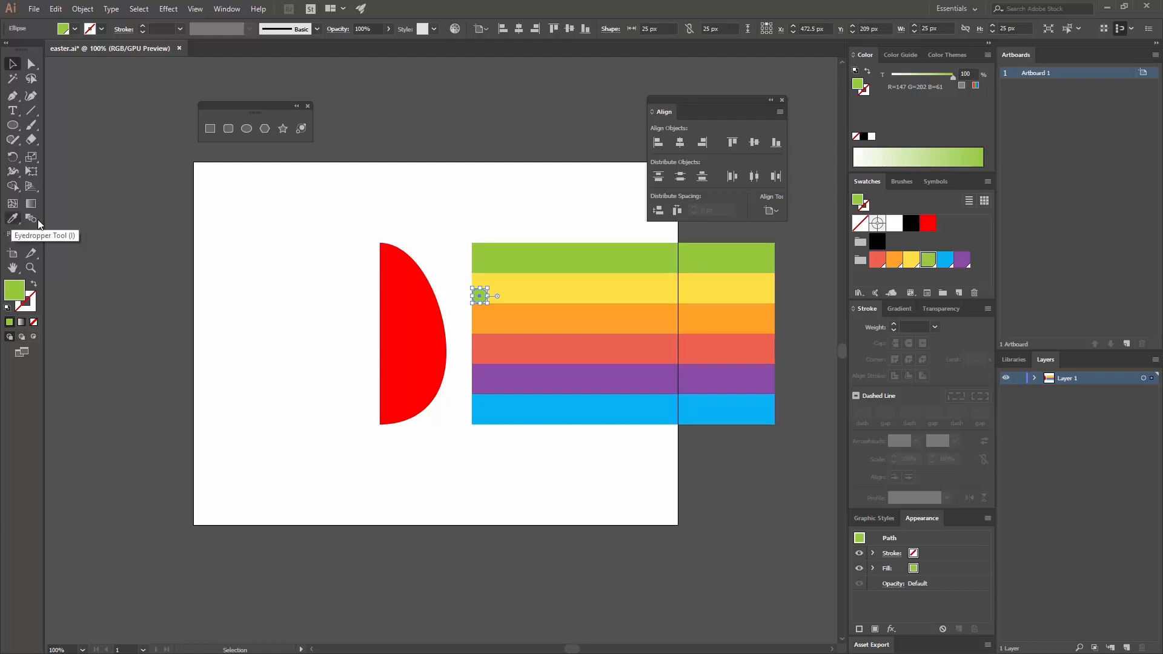
{"action": "left_click", "coordinate": [428, 175]}
- Align the green circle to the vertical center of the yellow stripe, with the stripe as key object
{"action": "left_click", "coordinate": [478, 300]}
{"action": "left_click", "coordinate": [561, 297], "text": "shift"}
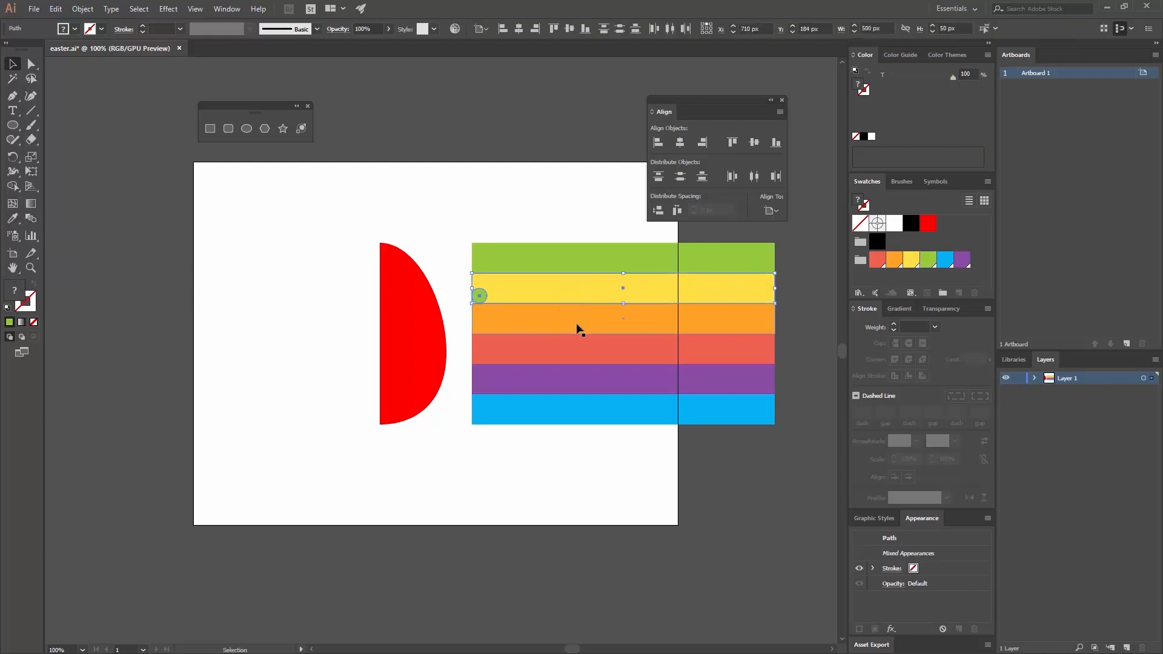
{"action": "left_click", "coordinate": [583, 292]}
{"action": "left_click", "coordinate": [753, 142]}
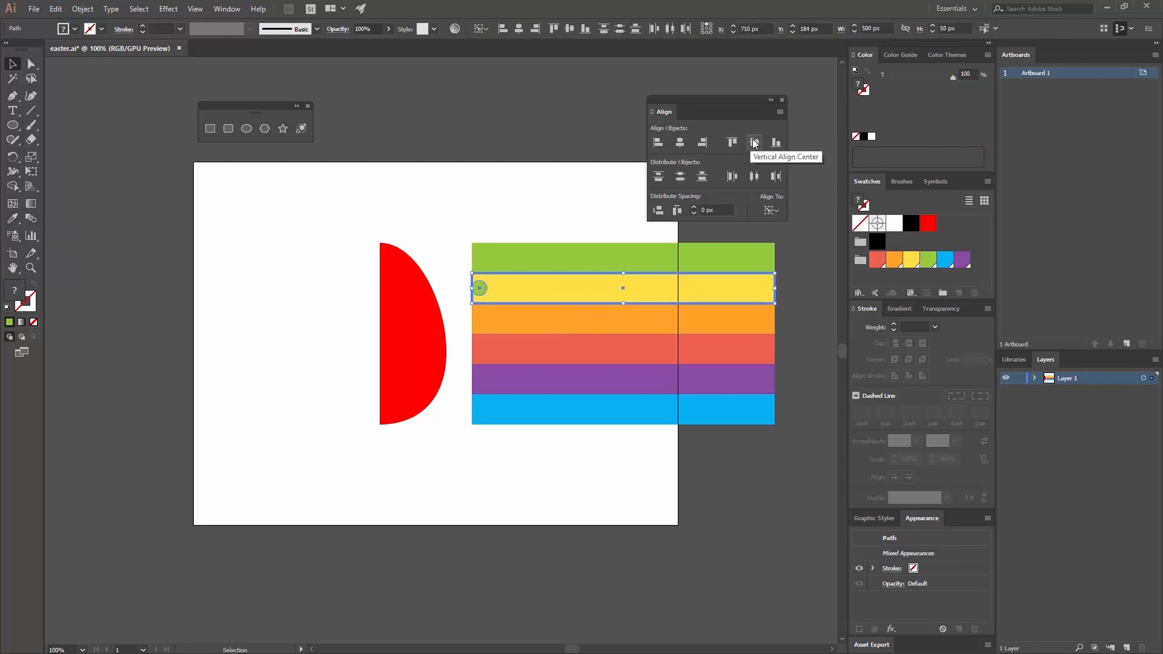
{"action": "left_click", "coordinate": [496, 180]}
- Center the green circle on the yellow stripe's left edge and copy it horizontally to the stripe's right edge
{"action": "left_click_drag", "start_coordinate": [479, 289], "coordinate": [477, 293]}
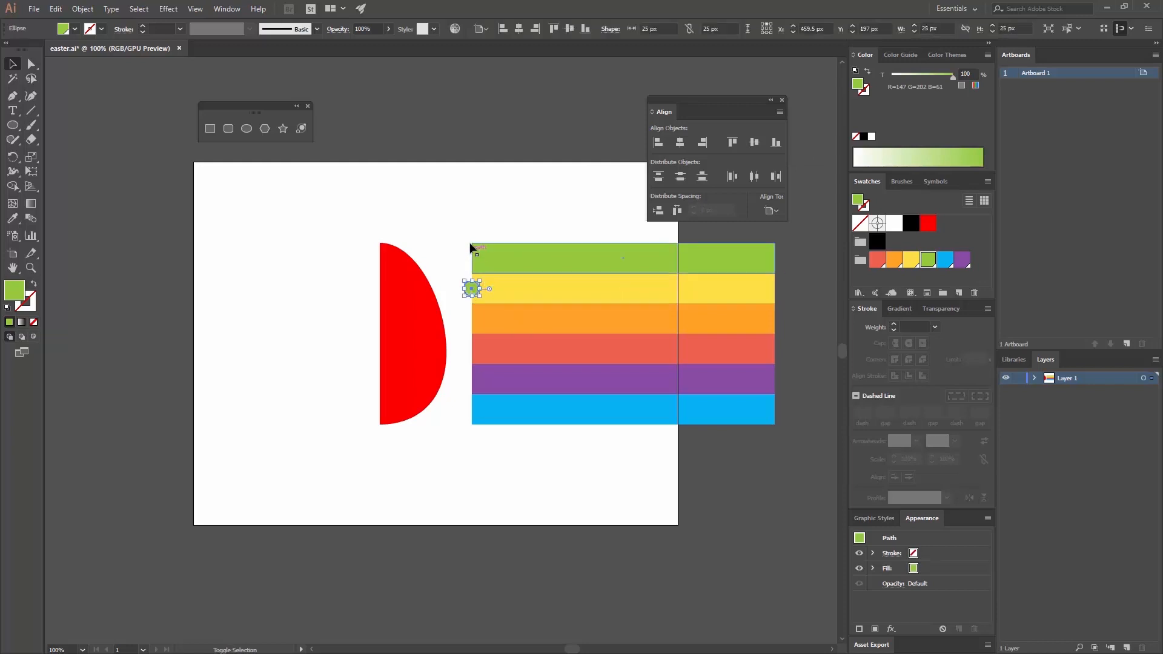
{"action": "left_click", "coordinate": [447, 185]}
{"action": "left_click_drag", "start_coordinate": [474, 291], "coordinate": [777, 292]}
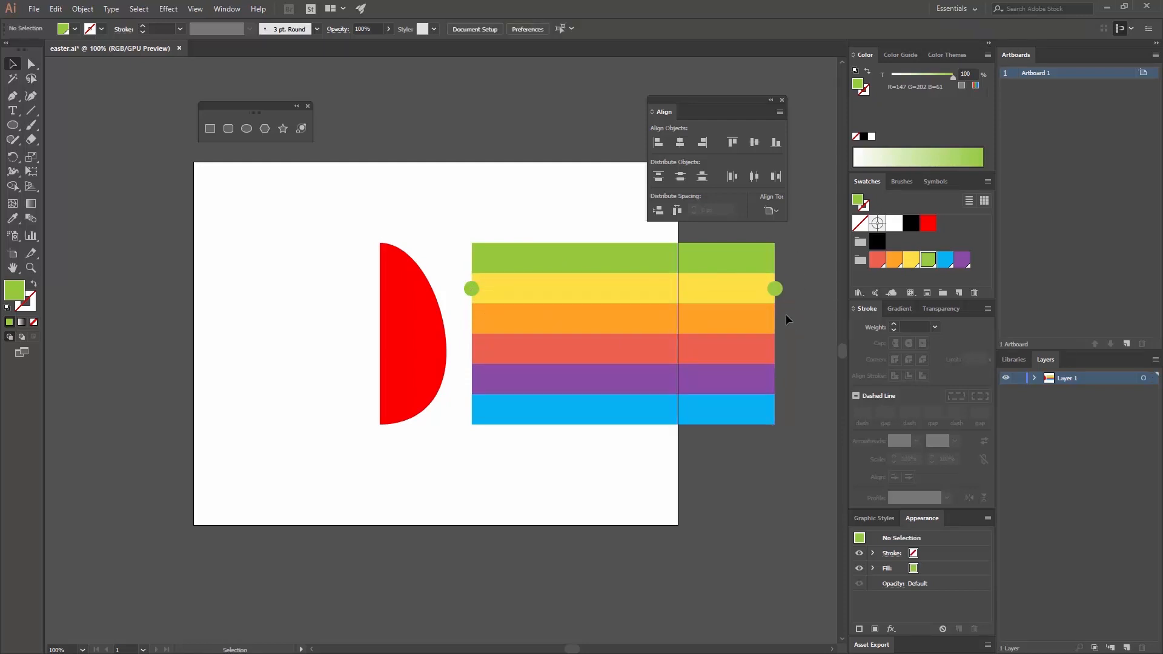
- Select both green circles and make a blend between them
{"action": "left_click", "coordinate": [476, 293], "text": "shift"}
{"action": "left_click", "coordinate": [82, 8]}
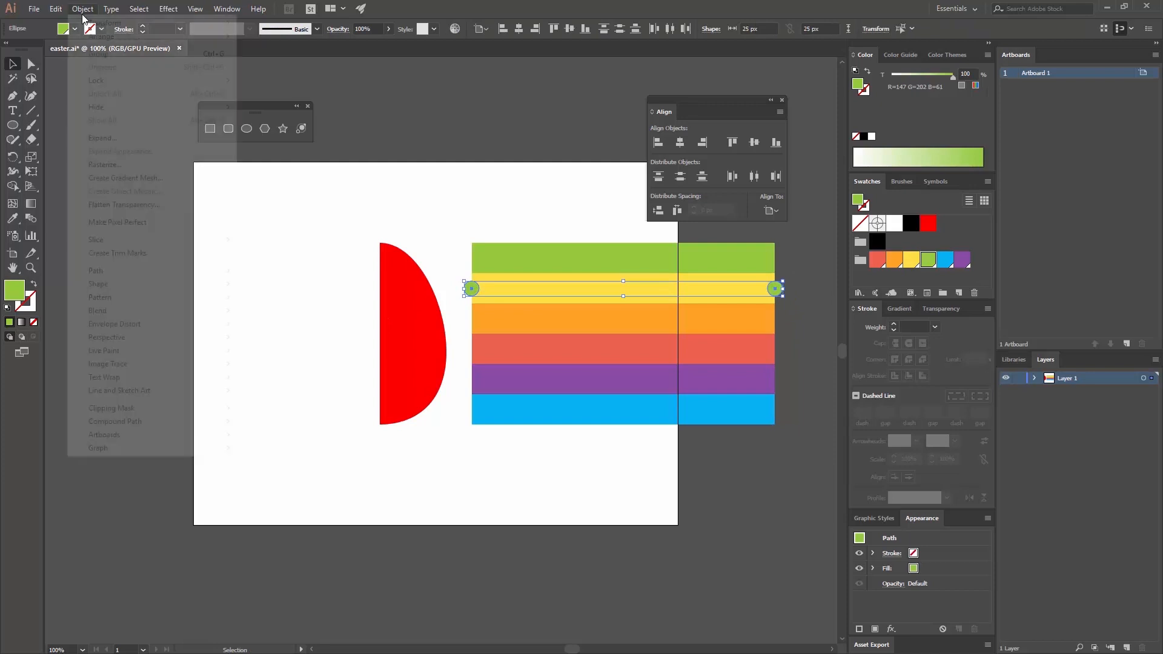
{"action": "mouse_move", "coordinate": [133, 310]}
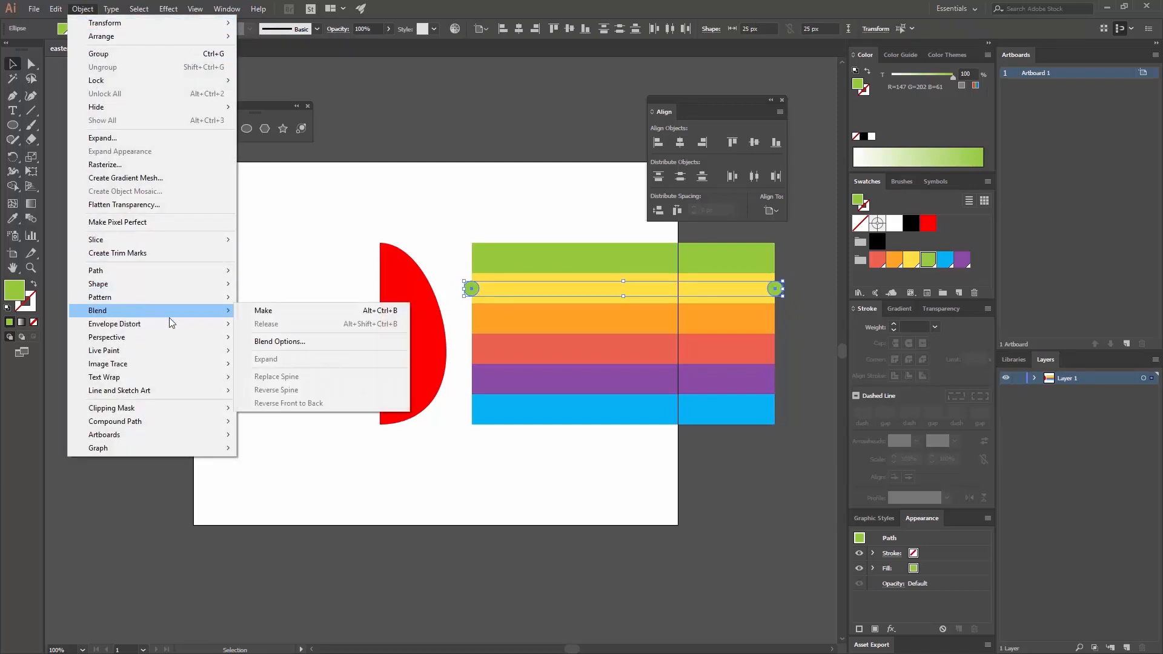
{"action": "left_click", "coordinate": [339, 313]}
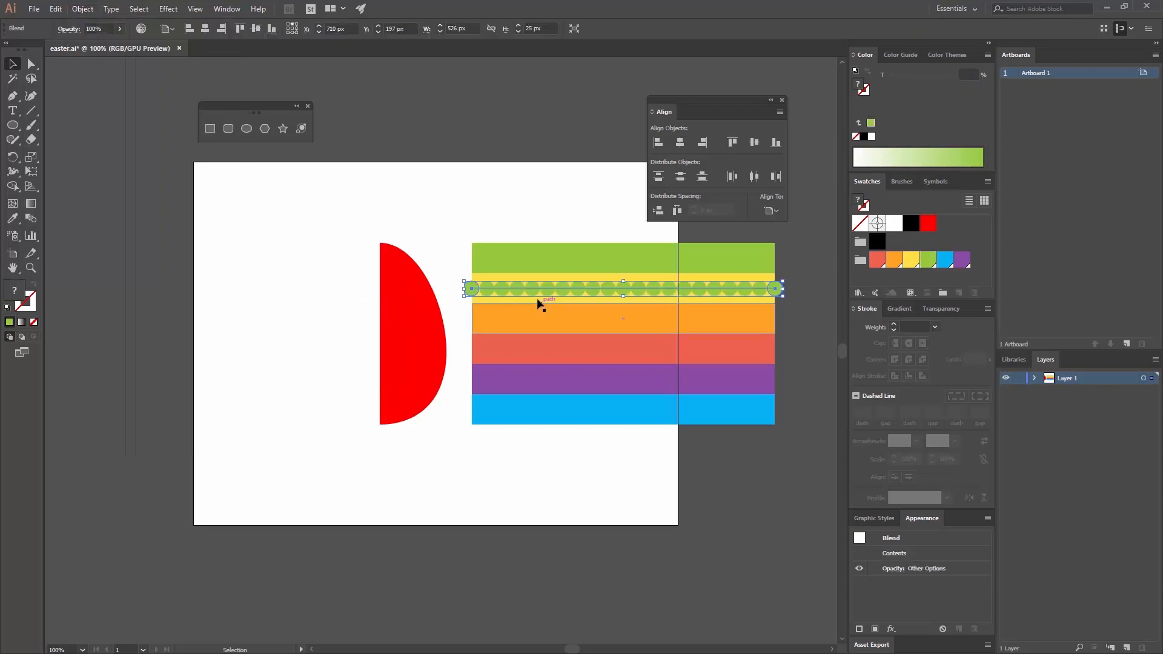
- Set the circle blend's spacing to Specified Steps with 10 steps, with the preview on
{"action": "left_click", "coordinate": [81, 10]}
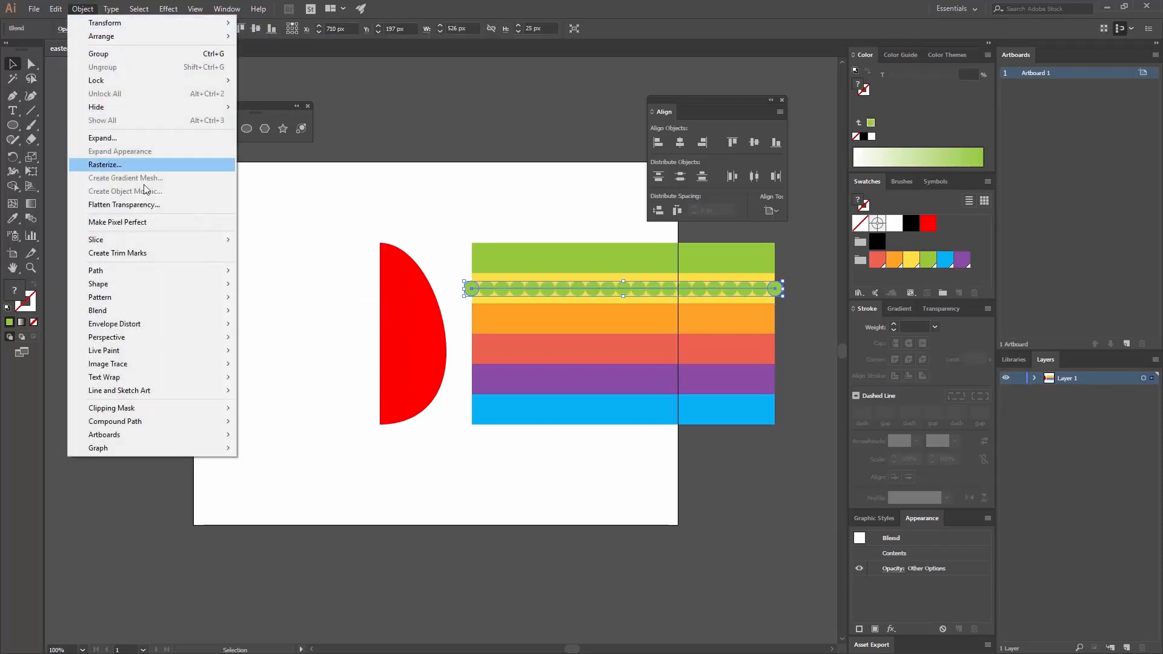
{"action": "mouse_move", "coordinate": [118, 311]}
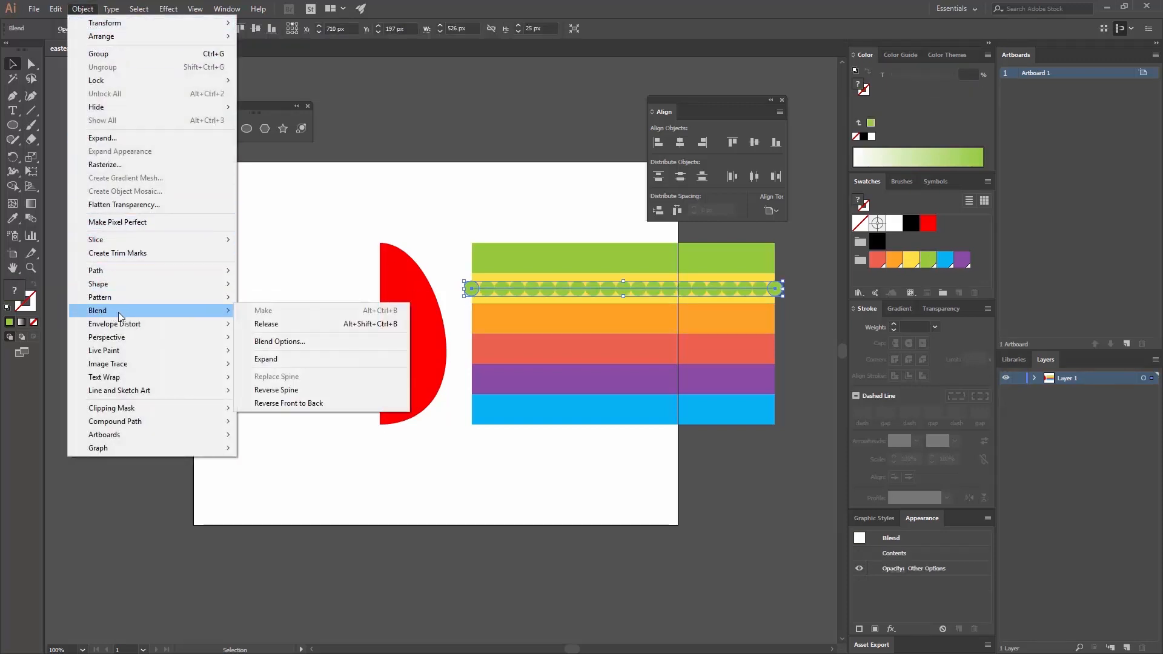
{"action": "left_click", "coordinate": [304, 340]}
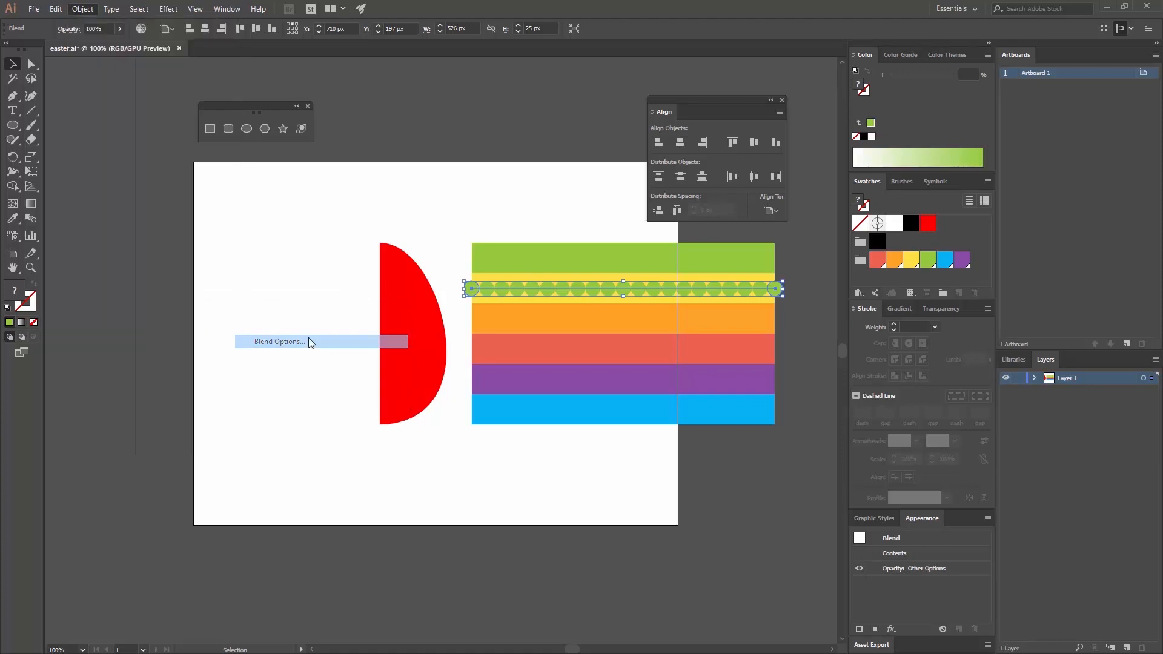
{"action": "left_click", "coordinate": [356, 209]}
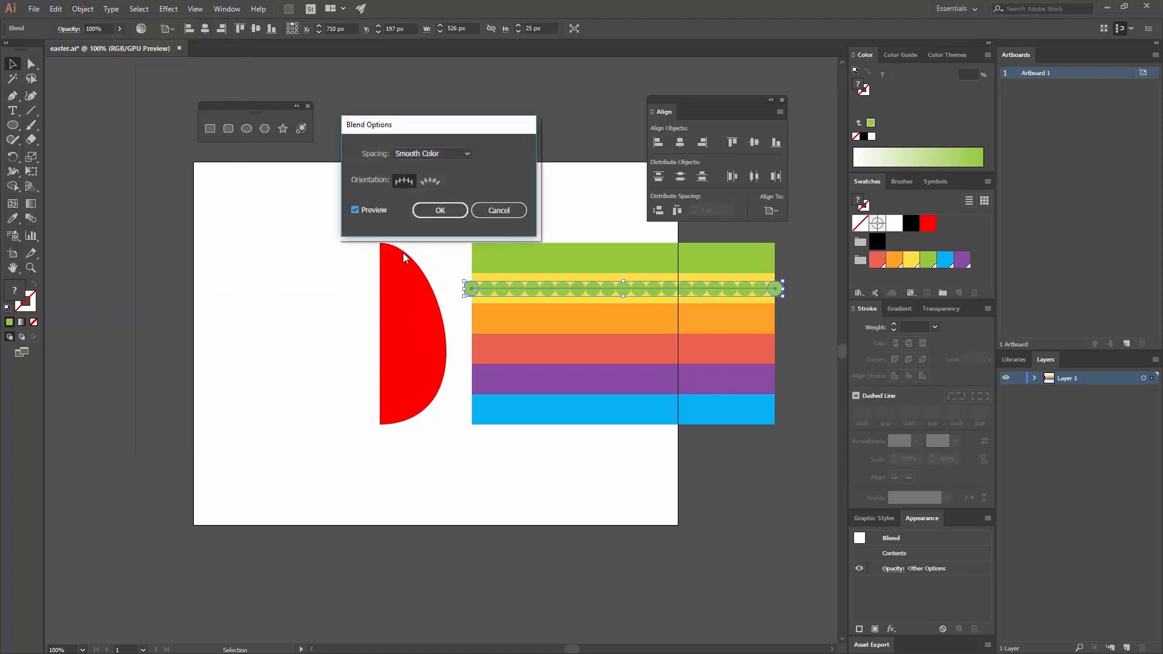
{"action": "left_click", "coordinate": [447, 151]}
{"action": "left_click", "coordinate": [442, 180]}
{"action": "type", "text": "102"}
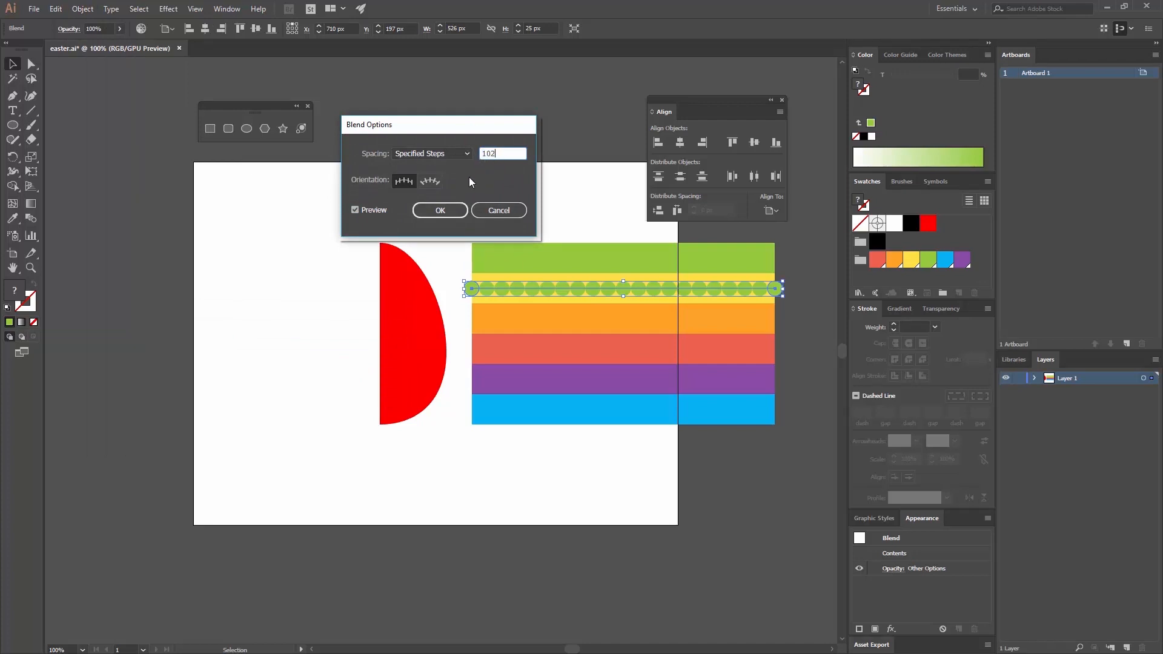
{"action": "key", "text": "BackSpace"}
{"action": "left_click", "coordinate": [366, 212]}
{"action": "left_click", "coordinate": [366, 213]}
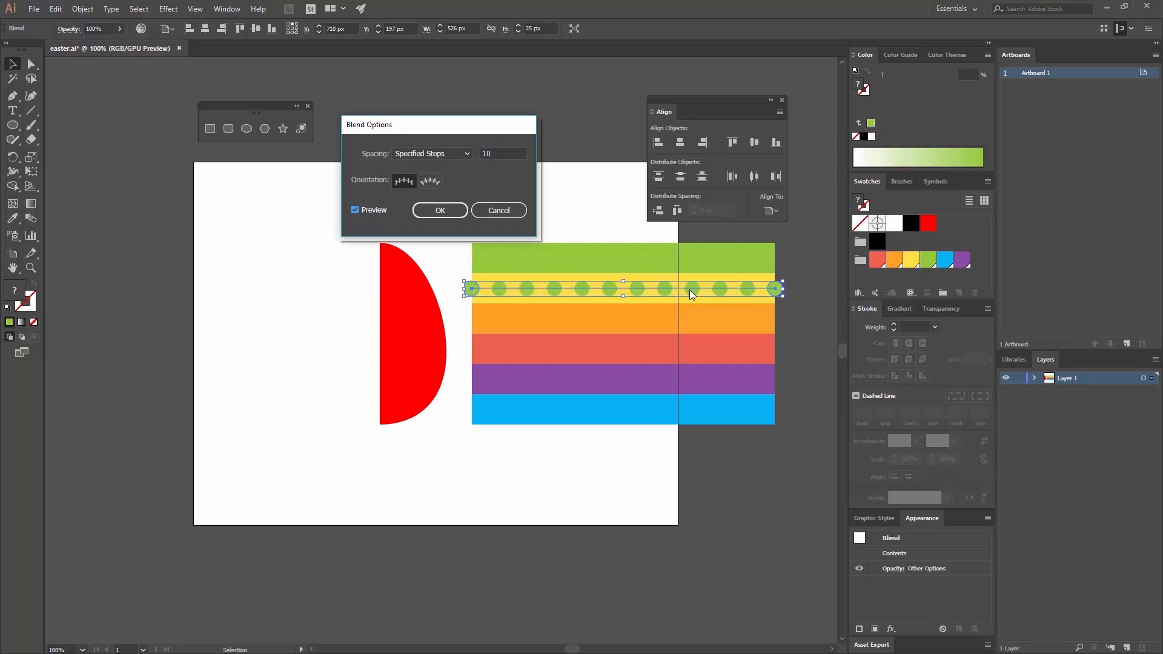
{"action": "left_click", "coordinate": [438, 212]}
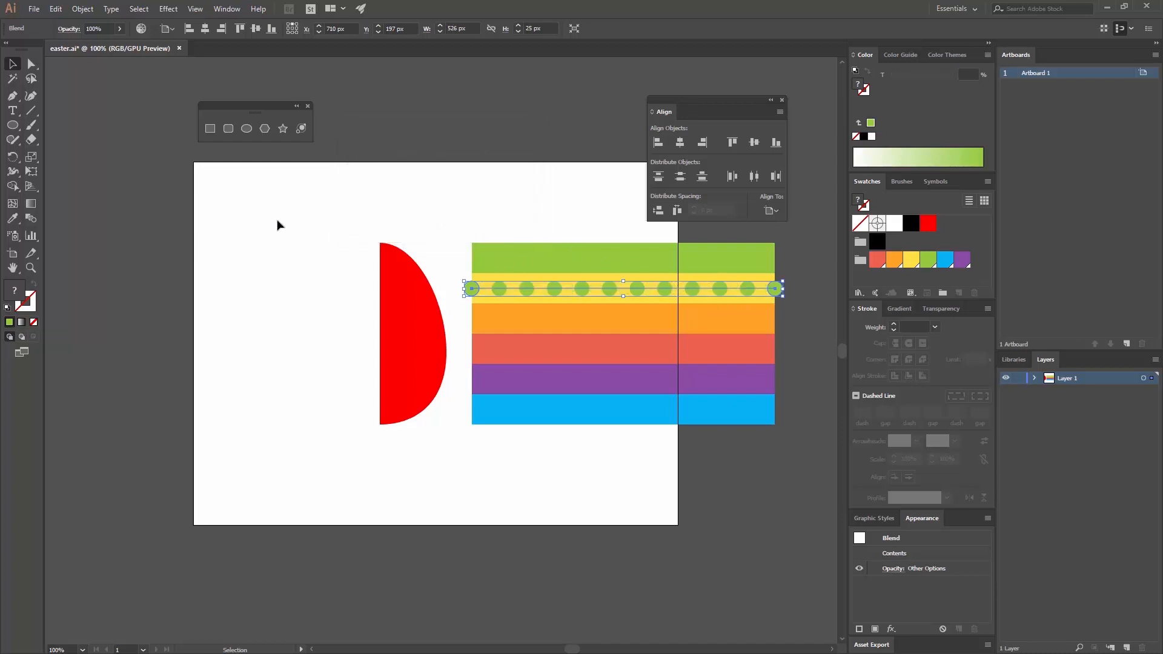
- Expand the green dot blend on the yellow stripe into separate objects, with Object and Fill included
{"action": "left_click", "coordinate": [85, 9]}
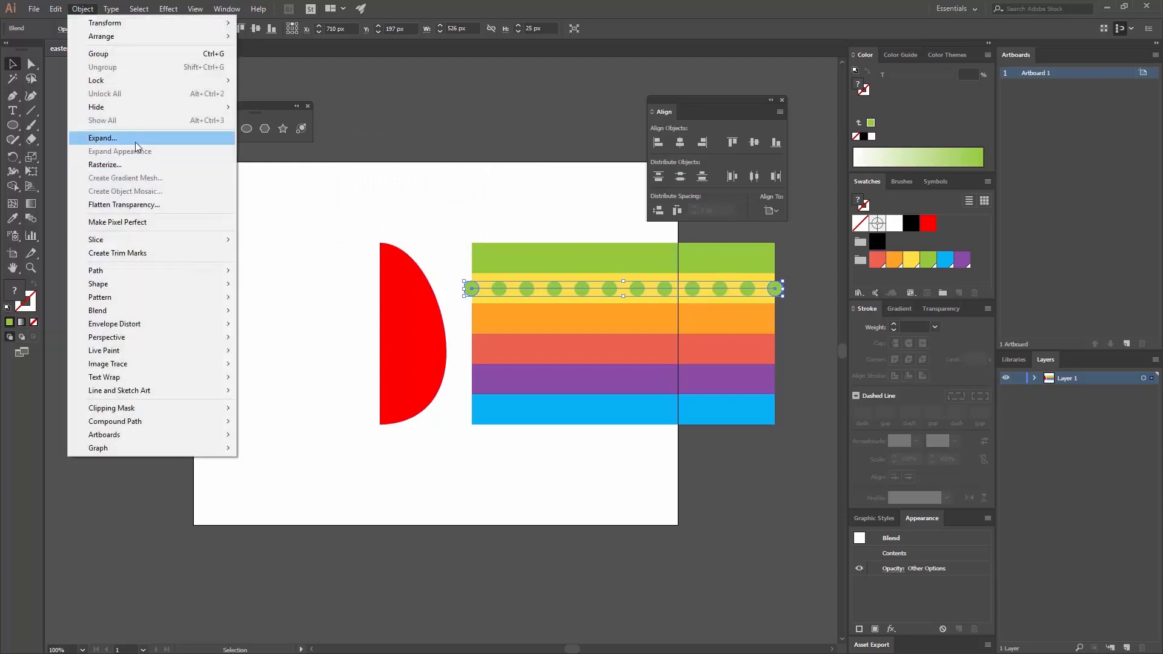
{"action": "left_click", "coordinate": [136, 141]}
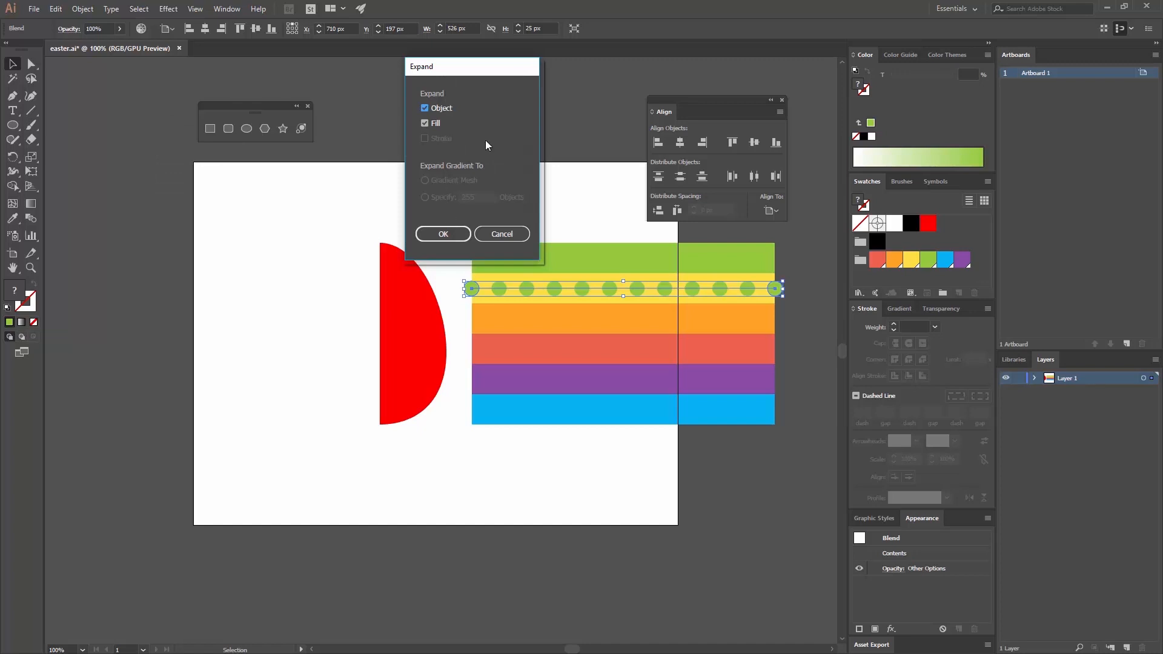
{"action": "left_click", "coordinate": [452, 240]}
- Copy the green dot row straight down onto the orange stripe and repeat the copy onto the red stripe
{"action": "left_click", "coordinate": [516, 190]}
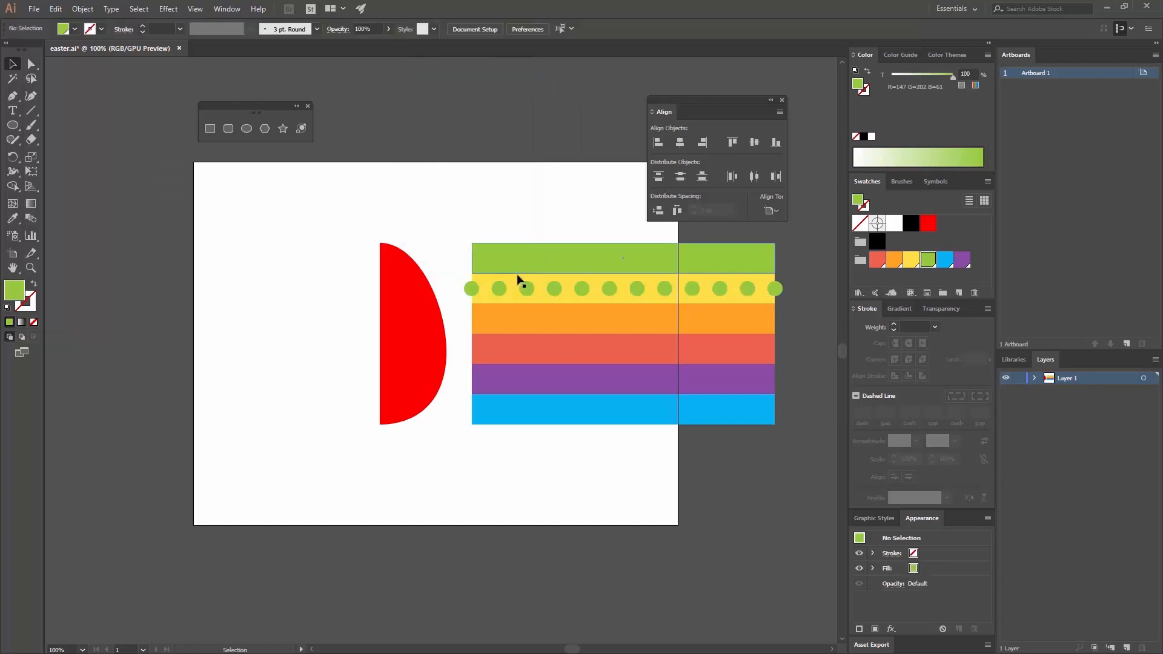
{"action": "left_click_drag", "start_coordinate": [526, 290], "coordinate": [528, 320]}
{"action": "key", "text": "ctrl+d"}
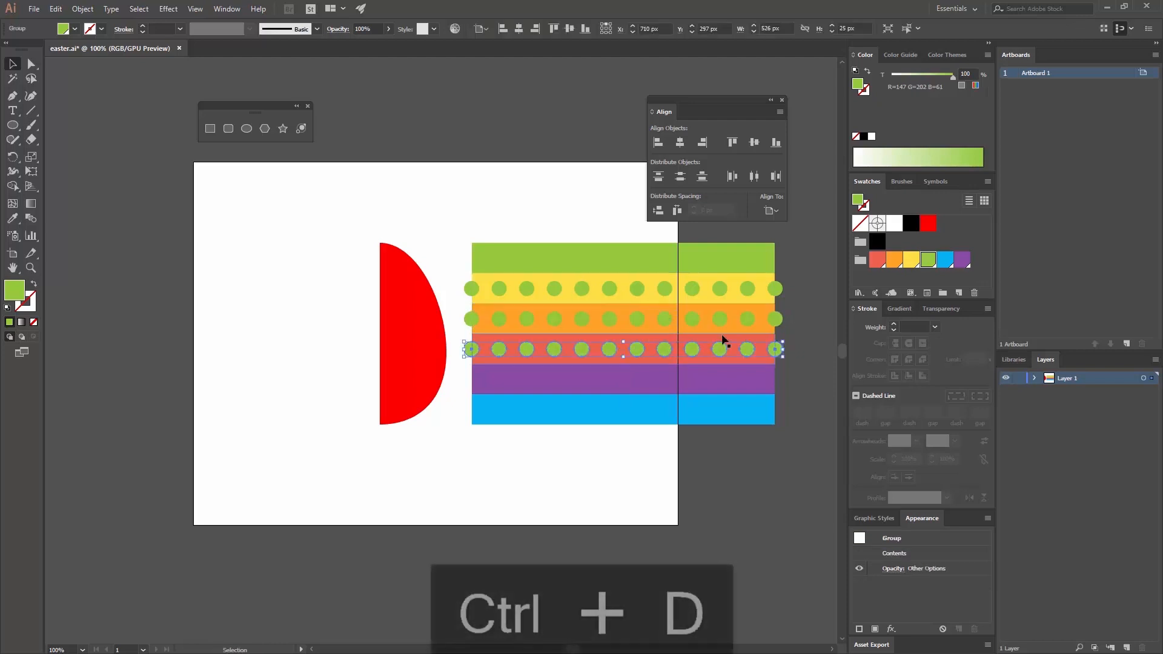
{"action": "left_click", "coordinate": [776, 319], "text": "shift"}
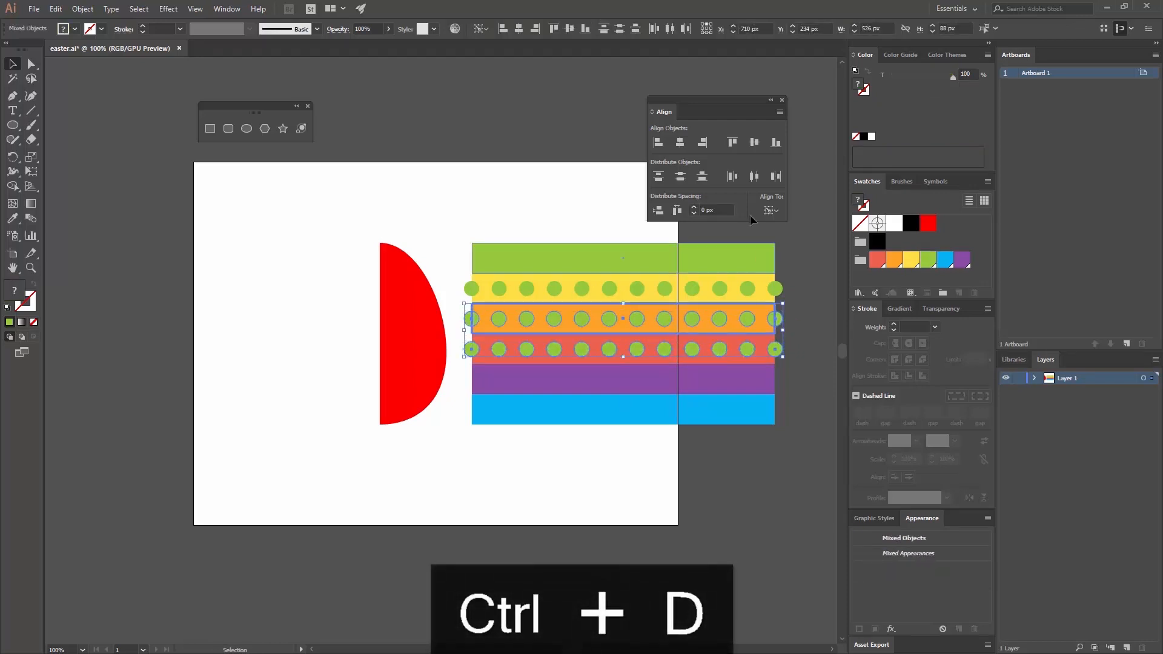
{"action": "left_click", "coordinate": [752, 143]}
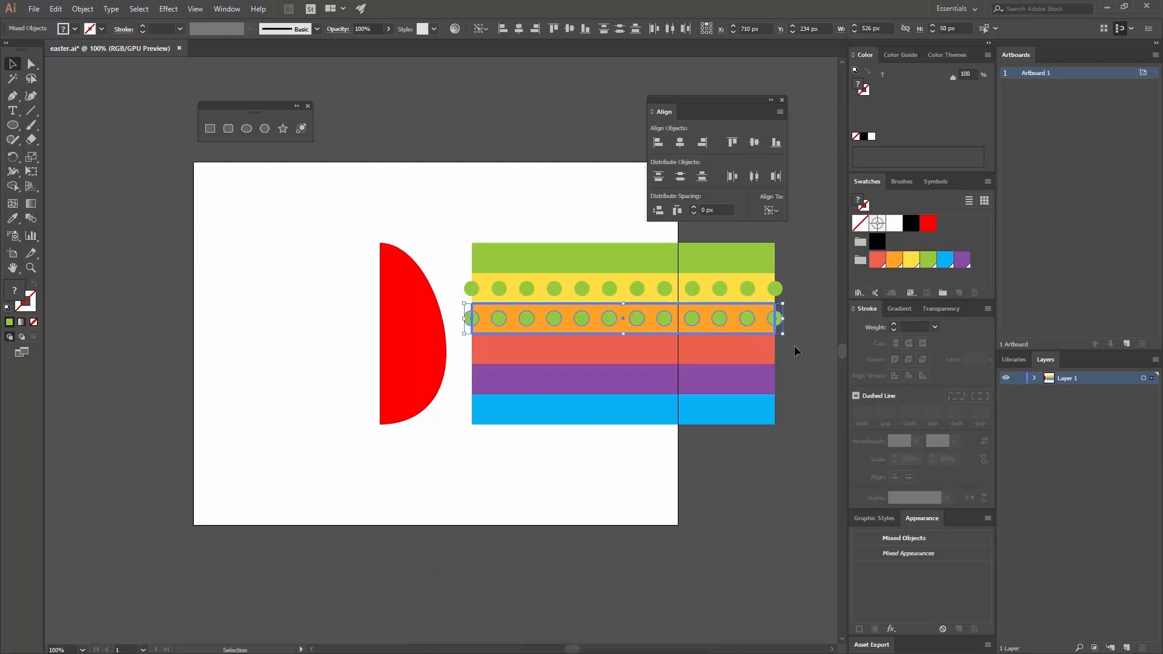
{"action": "key", "text": "ctrl+z"}
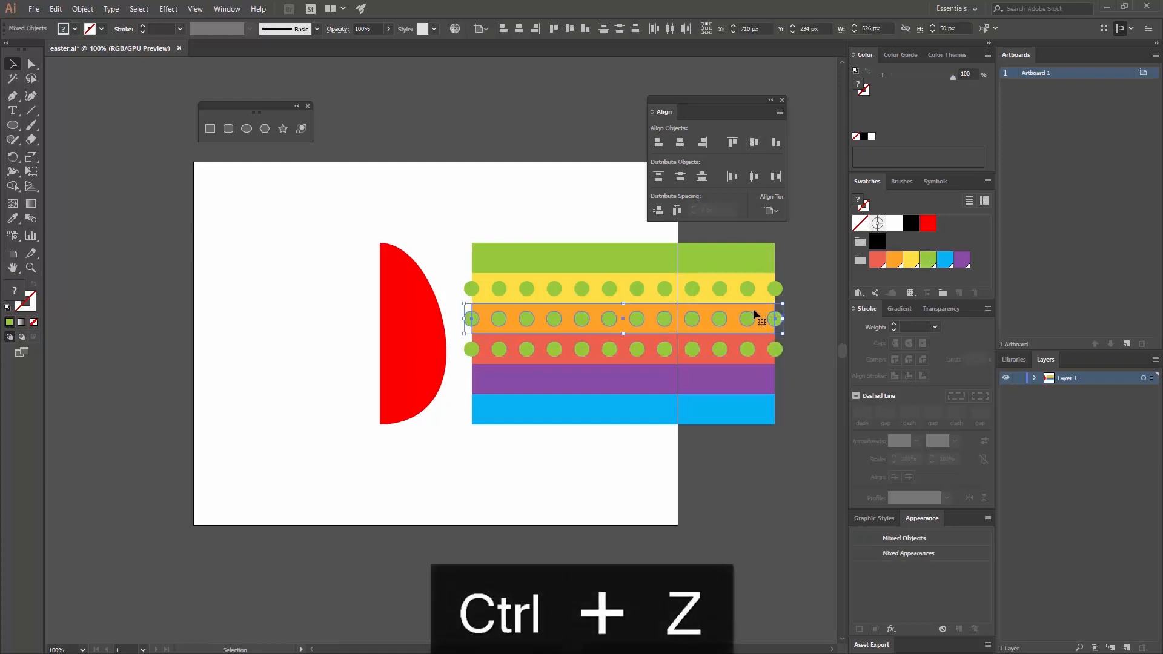
- Align the dot rows on the orange and red stripes to the vertical center of their stripes, with each stripe as key object
{"action": "left_click", "coordinate": [753, 312]}
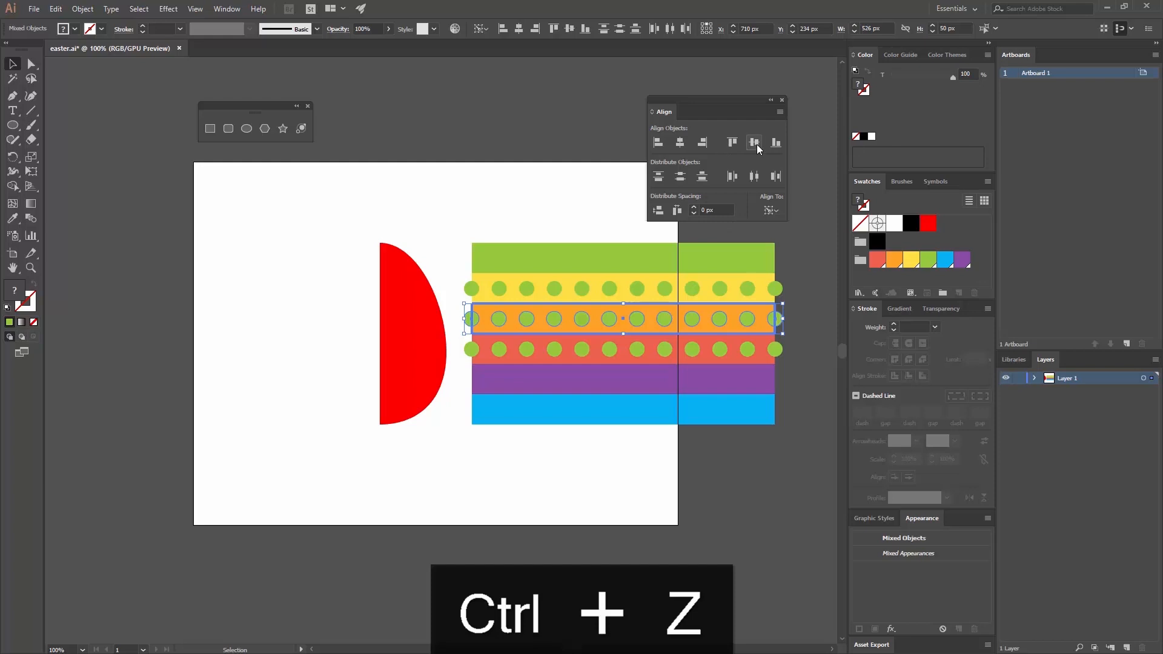
{"action": "left_click", "coordinate": [793, 354]}
{"action": "left_click", "coordinate": [765, 347]}
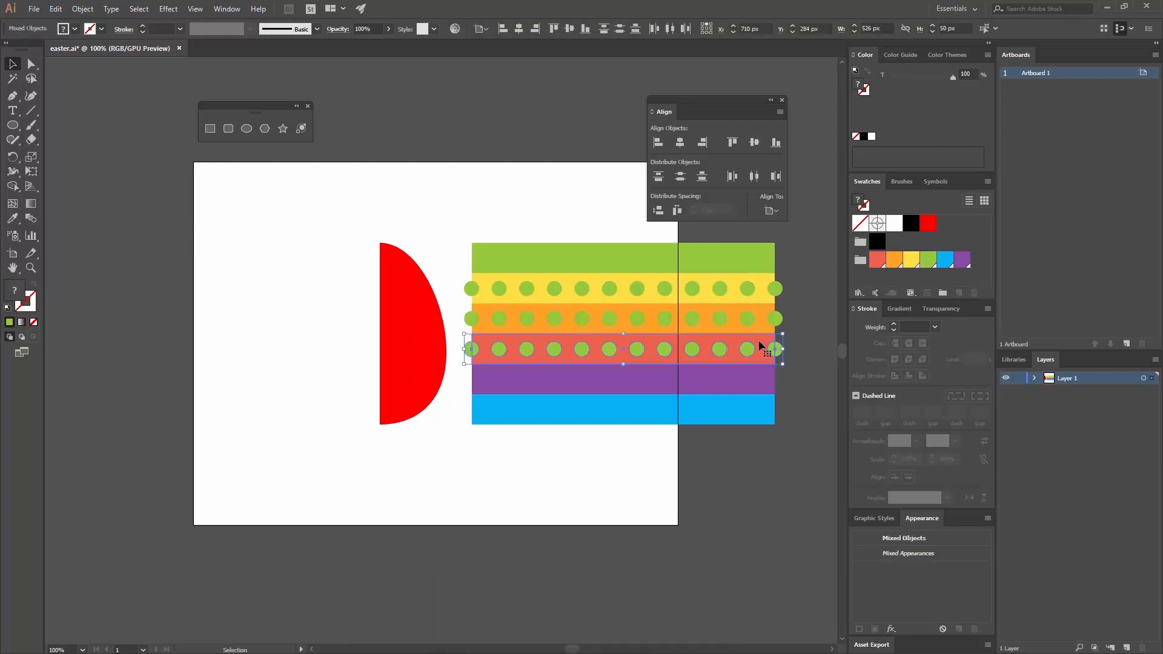
{"action": "left_click", "coordinate": [761, 347]}
{"action": "left_click", "coordinate": [815, 312]}
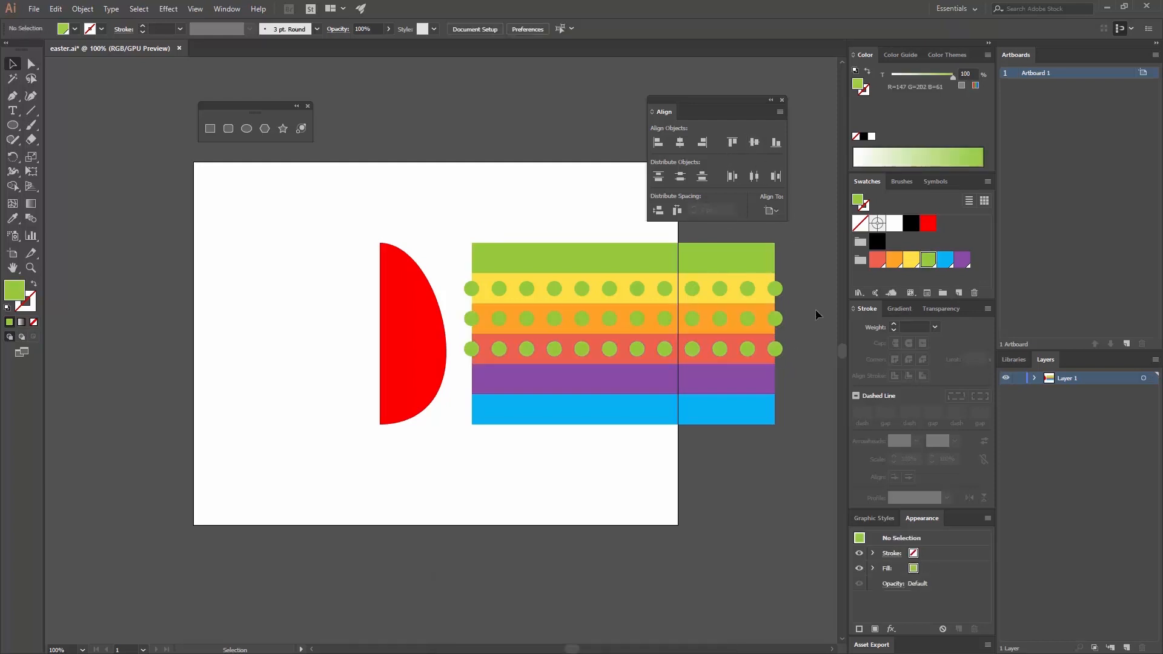
- Delete the outer anchor points of the three leftmost dots so they end flush with the stripes' left edge
{"action": "left_click", "coordinate": [31, 66]}
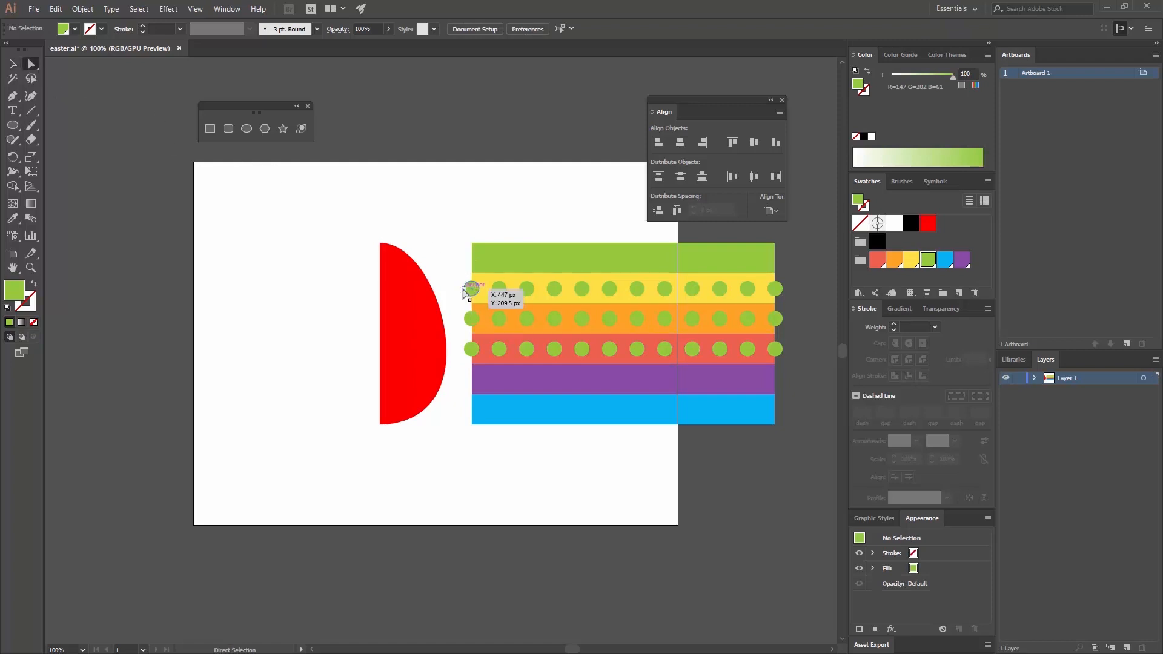
{"action": "left_click", "coordinate": [470, 289]}
{"action": "key", "text": "Delete"}
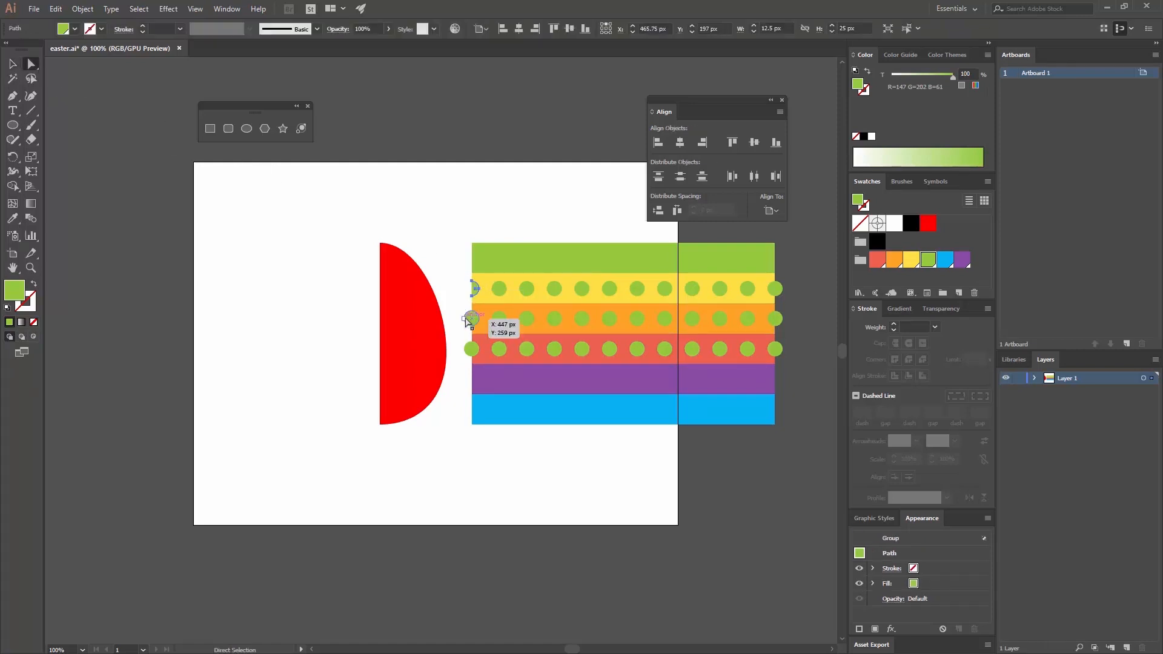
{"action": "left_click", "coordinate": [465, 319]}
{"action": "key", "text": "Delete"}
{"action": "left_click", "coordinate": [465, 351]}
{"action": "key", "text": "Delete"}
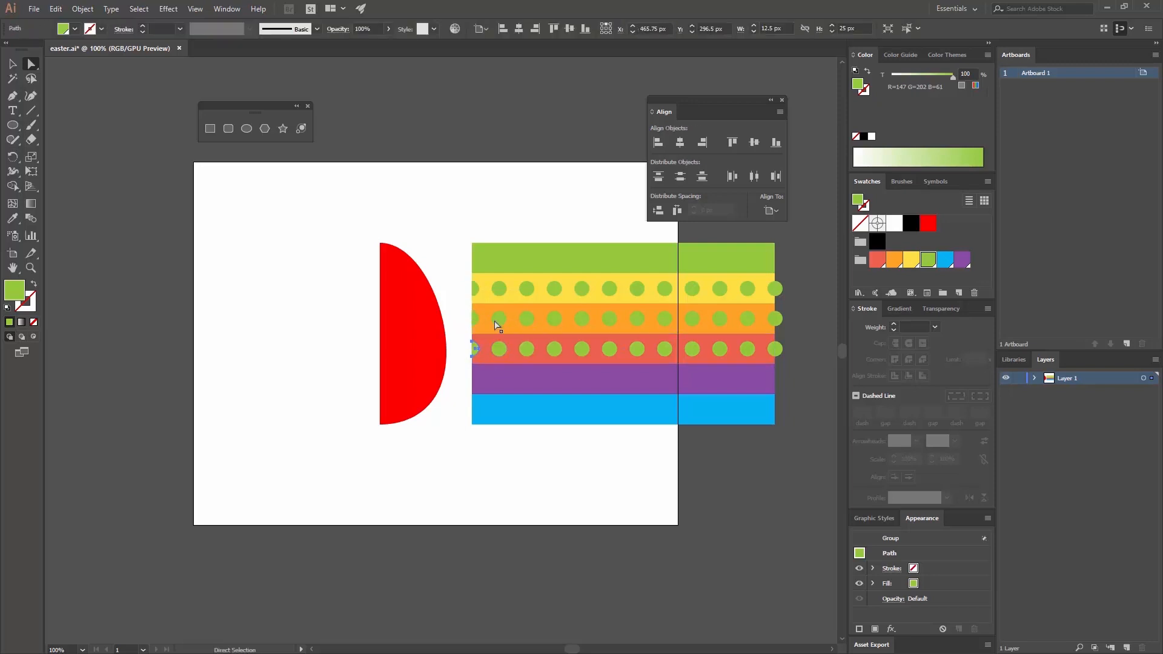
- Delete the outer anchor points of the three rightmost dots so they end flush with the stripes' right edge
{"action": "left_click", "coordinate": [782, 290]}
{"action": "key", "text": "Delete"}
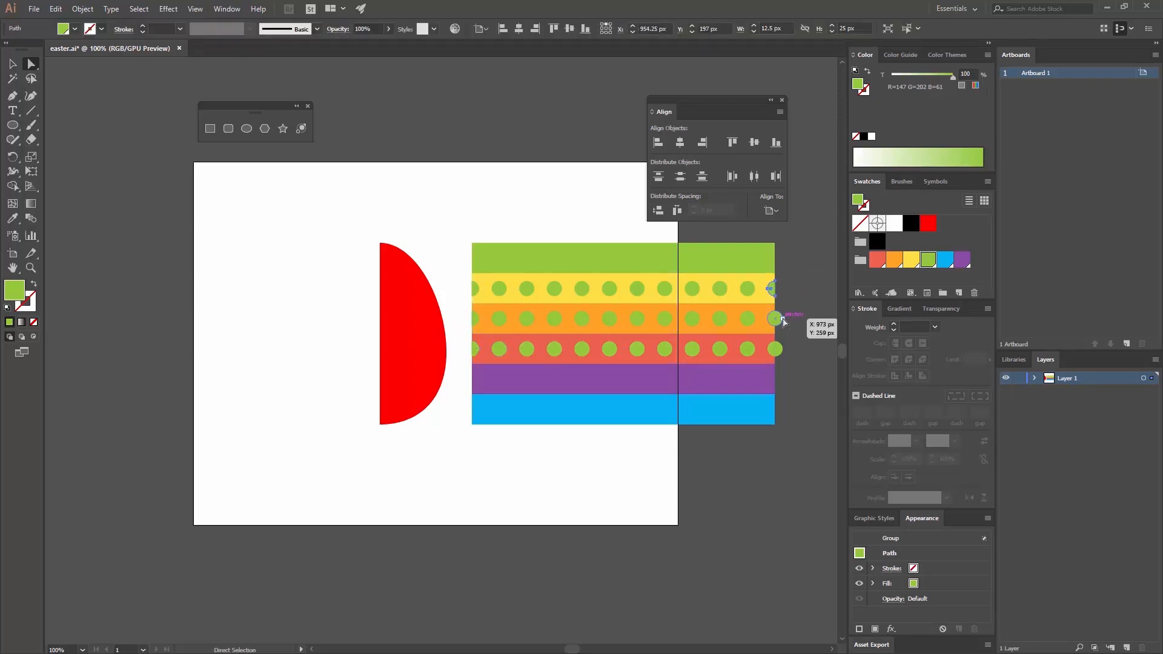
{"action": "left_click", "coordinate": [782, 319]}
{"action": "key", "text": "Delete"}
{"action": "left_click", "coordinate": [783, 350]}
{"action": "key", "text": "Delete"}
- Recolor the dot row on the orange stripe with the yellow swatch
{"action": "key", "text": "v"}
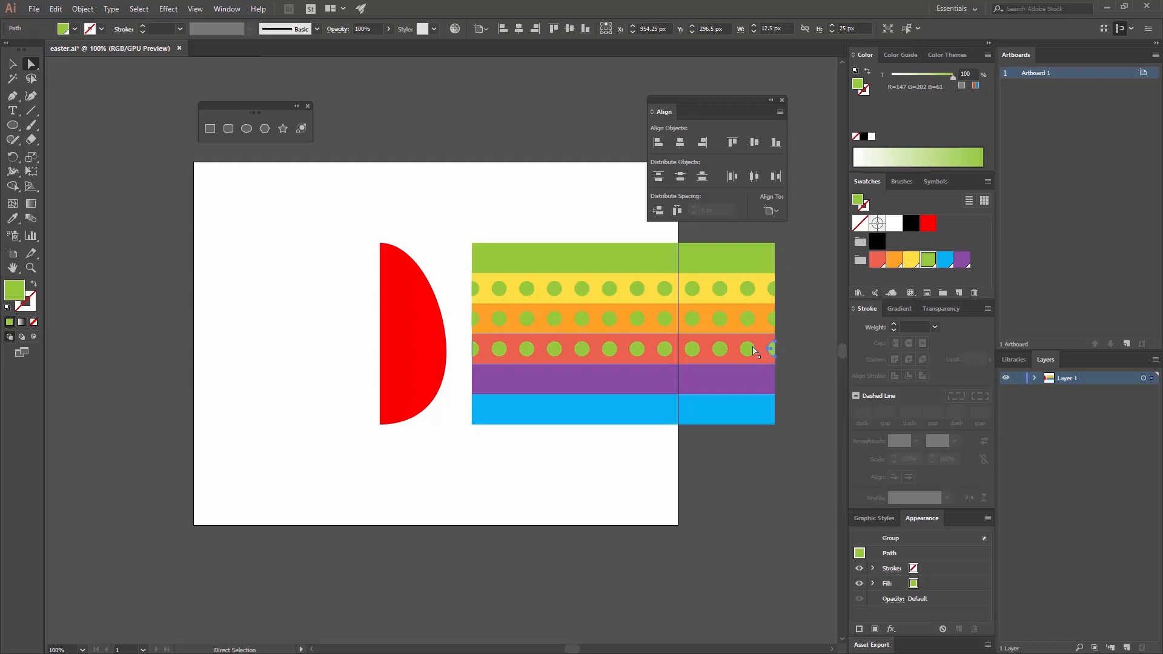
{"action": "left_click", "coordinate": [779, 290]}
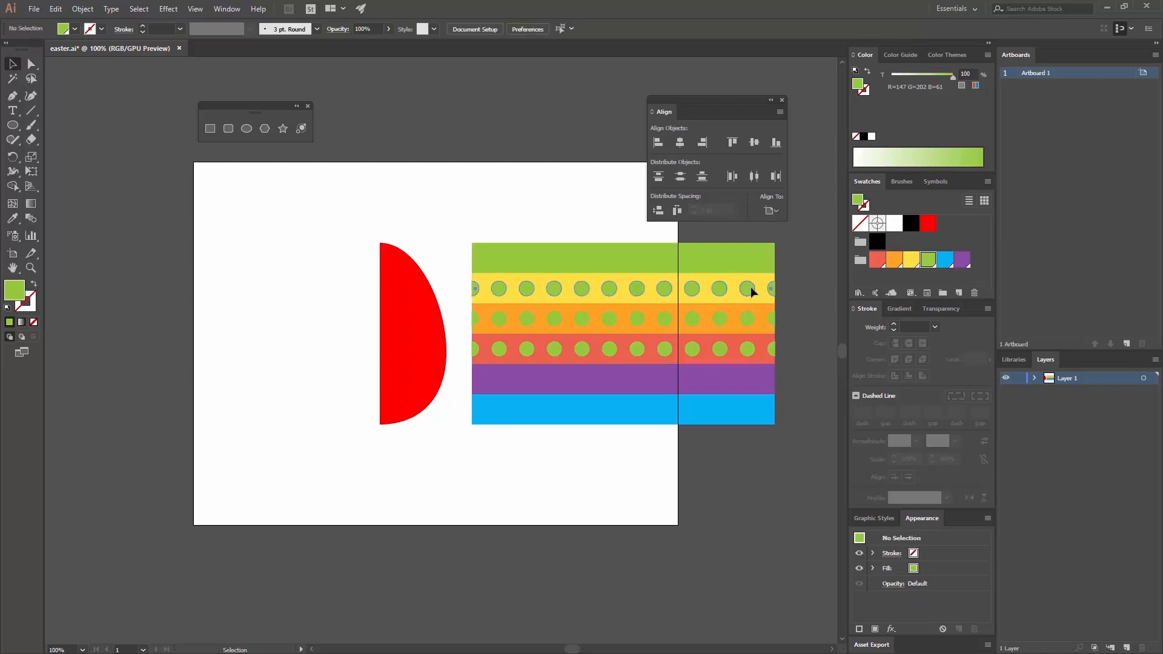
{"action": "left_click", "coordinate": [697, 290]}
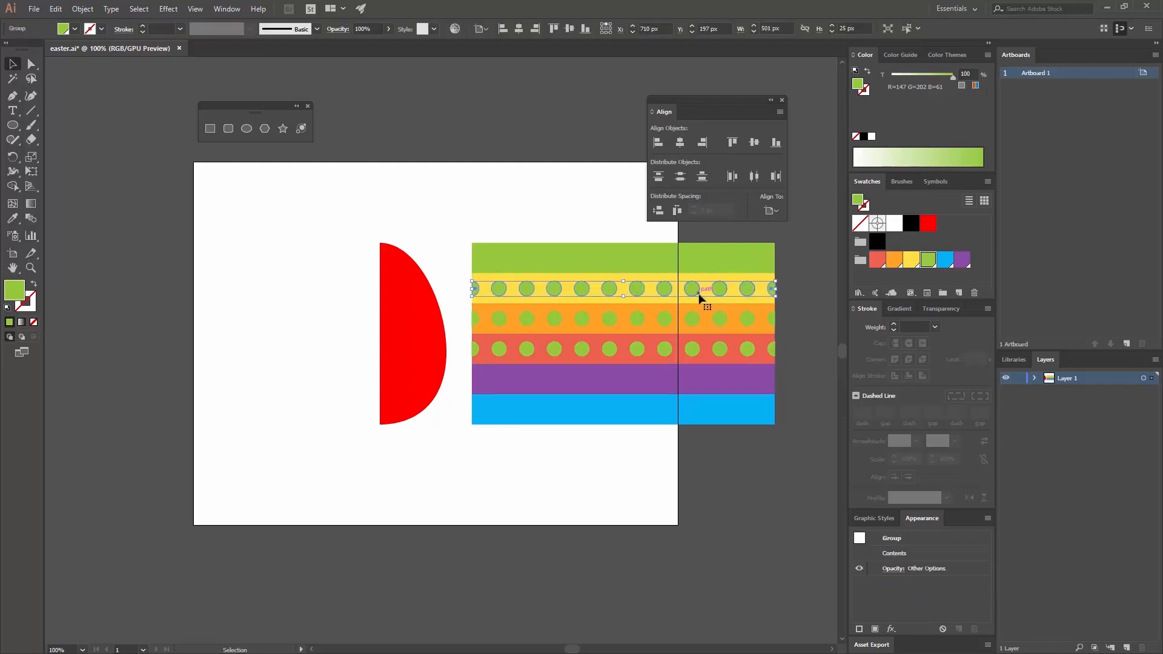
{"action": "left_click", "coordinate": [748, 320]}
{"action": "left_click", "coordinate": [912, 260]}
{"action": "left_click", "coordinate": [779, 354]}
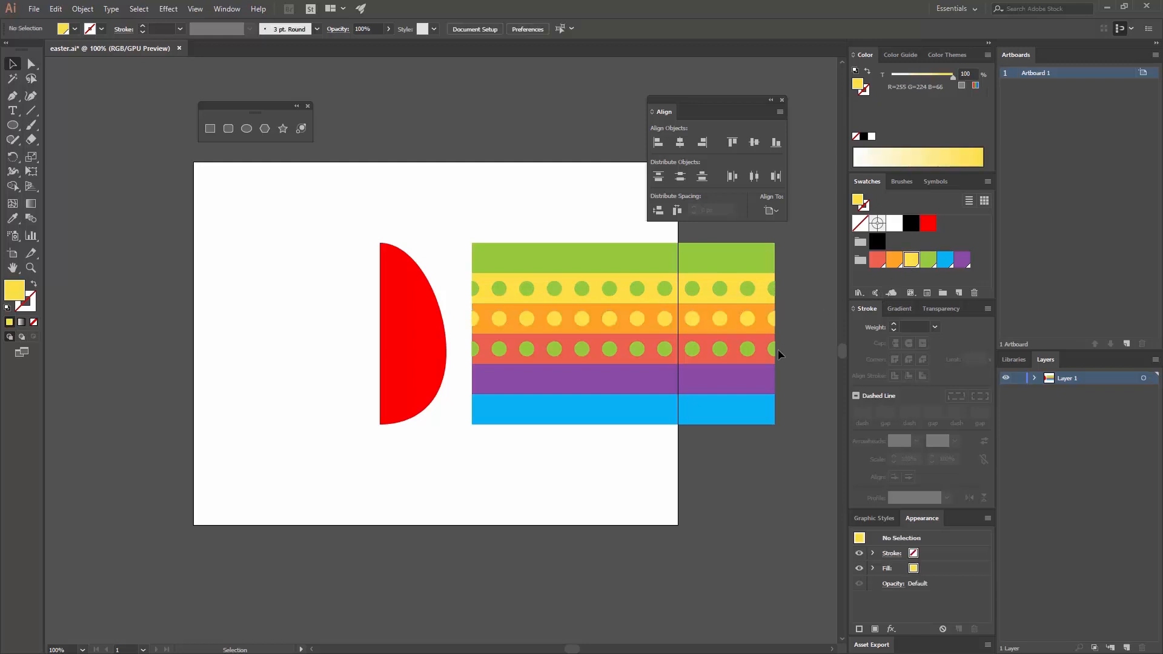
- Recolor the dot row on the red stripe with the orange swatch
{"action": "left_click", "coordinate": [773, 353]}
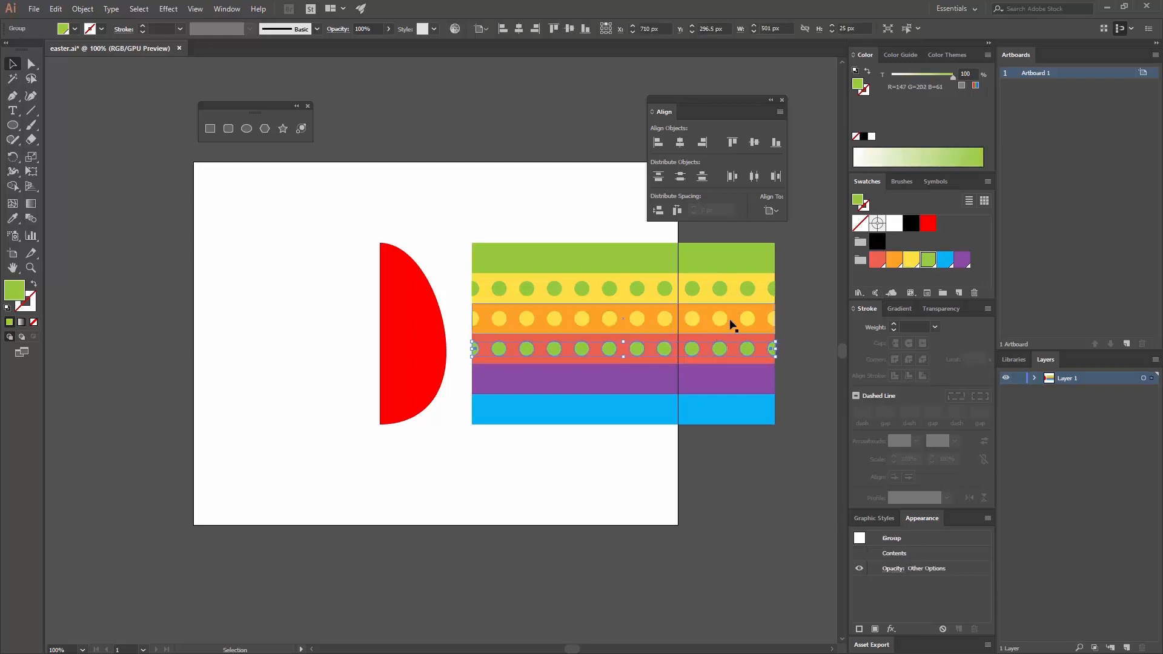
{"action": "left_click", "coordinate": [889, 261]}
{"action": "left_click", "coordinate": [801, 293]}
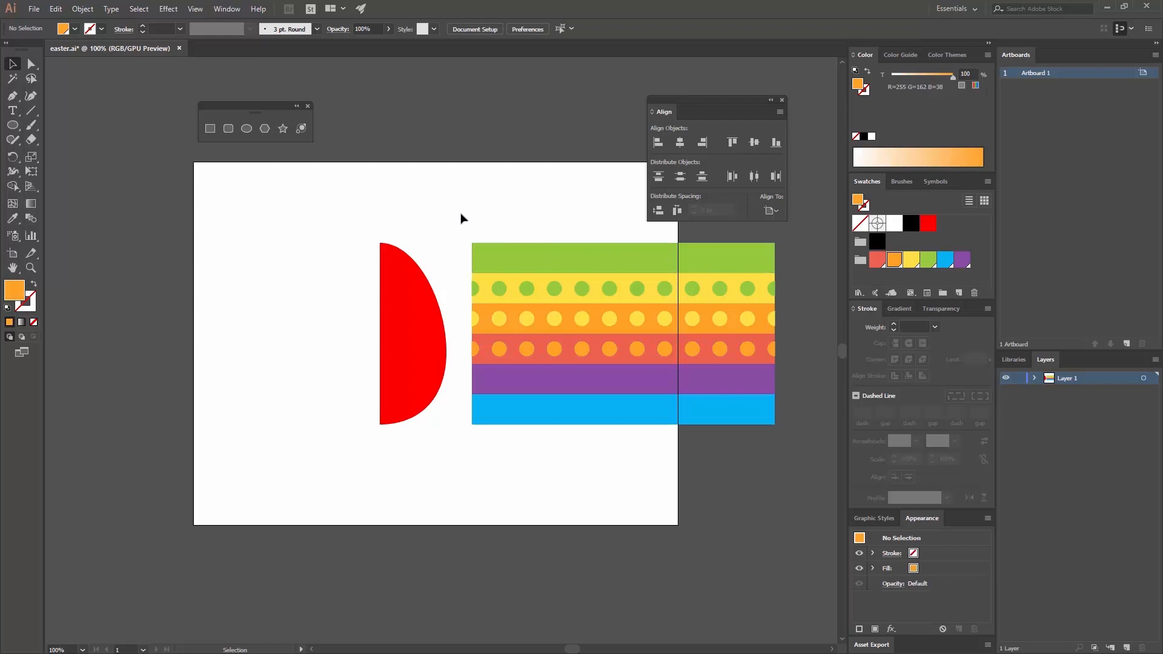
- Create a dynamic symbol named Texture from all the stripes and dots, with export type Graphic
{"action": "left_click_drag", "start_coordinate": [458, 213], "coordinate": [794, 440]}
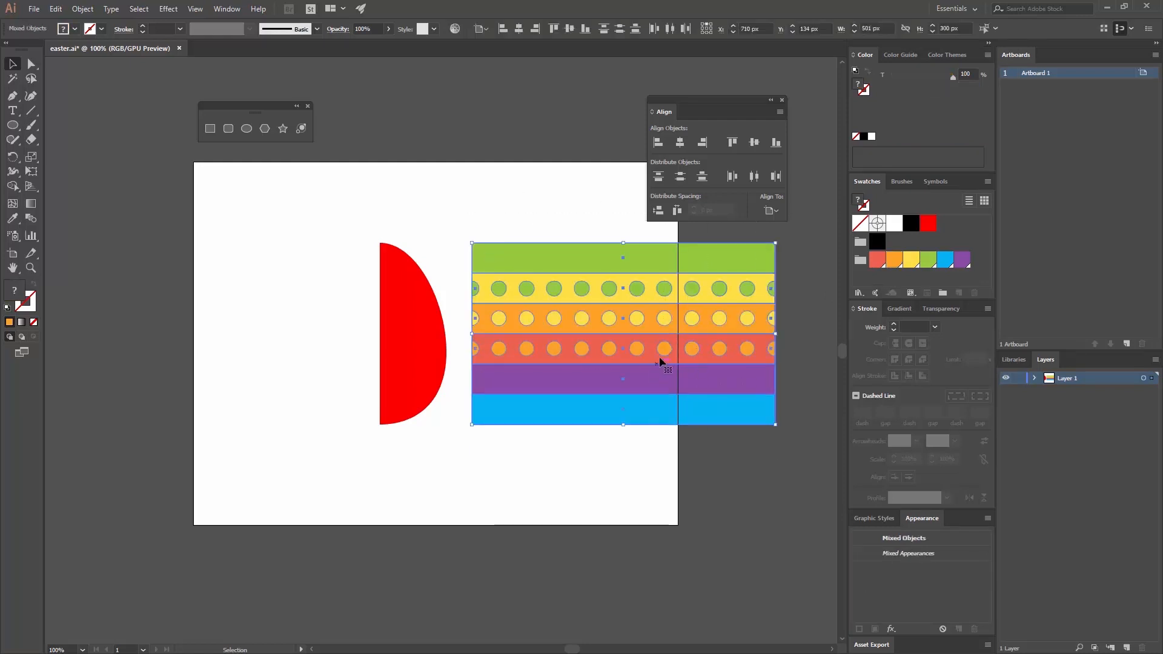
{"action": "left_click", "coordinate": [935, 184]}
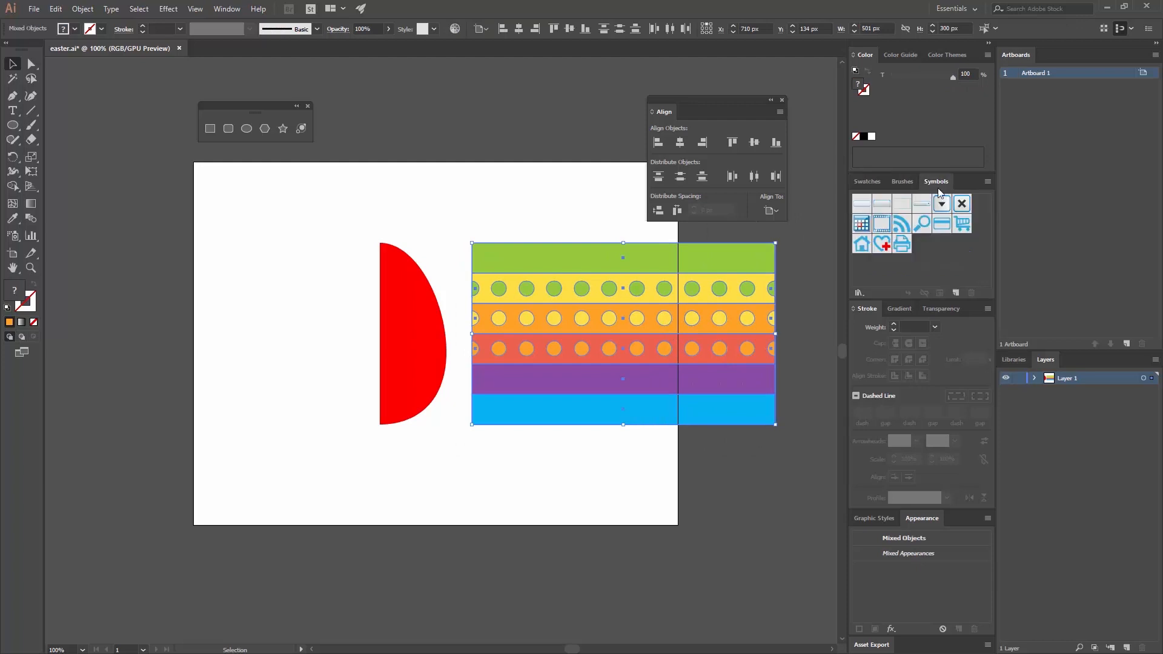
{"action": "left_click", "coordinate": [220, 12]}
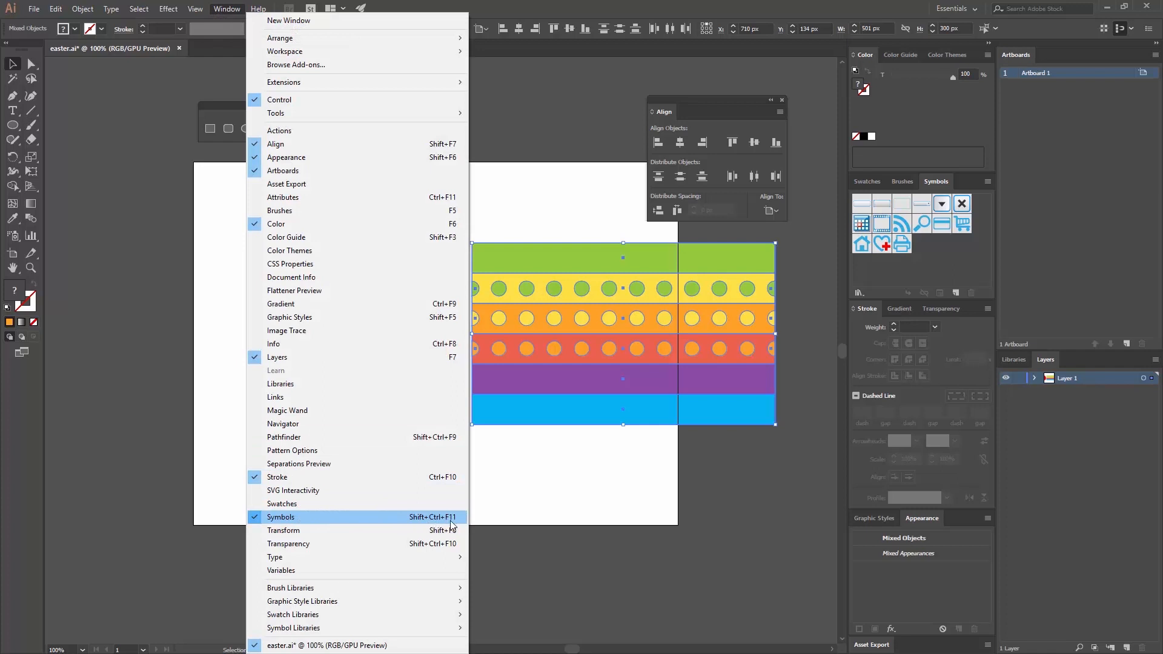
{"action": "left_click", "coordinate": [907, 280]}
{"action": "left_click_drag", "start_coordinate": [699, 284], "coordinate": [928, 256]}
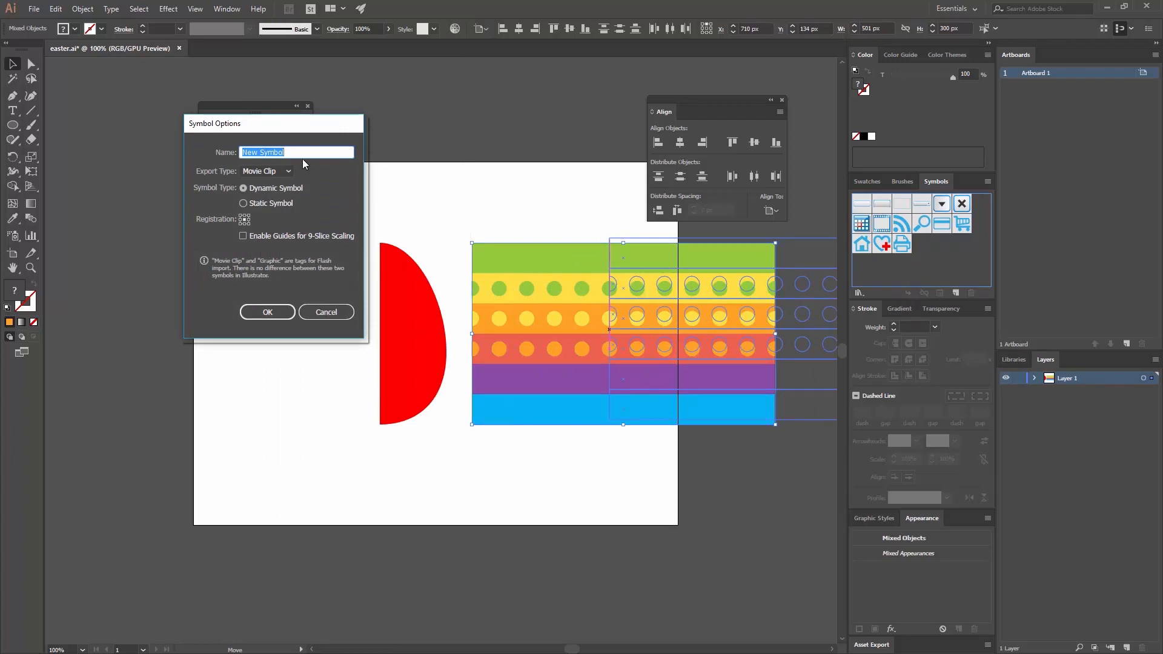
{"action": "type", "text": "Texture"}
{"action": "left_click", "coordinate": [266, 172]}
{"action": "left_click", "coordinate": [265, 197]}
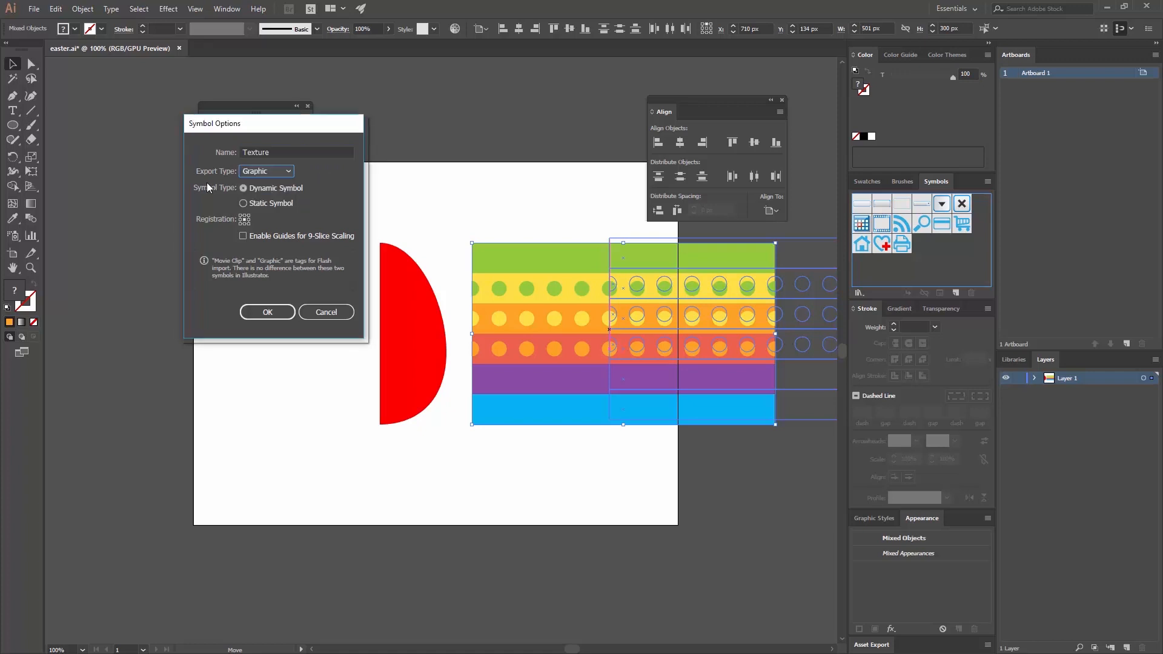
{"action": "left_click", "coordinate": [269, 311]}
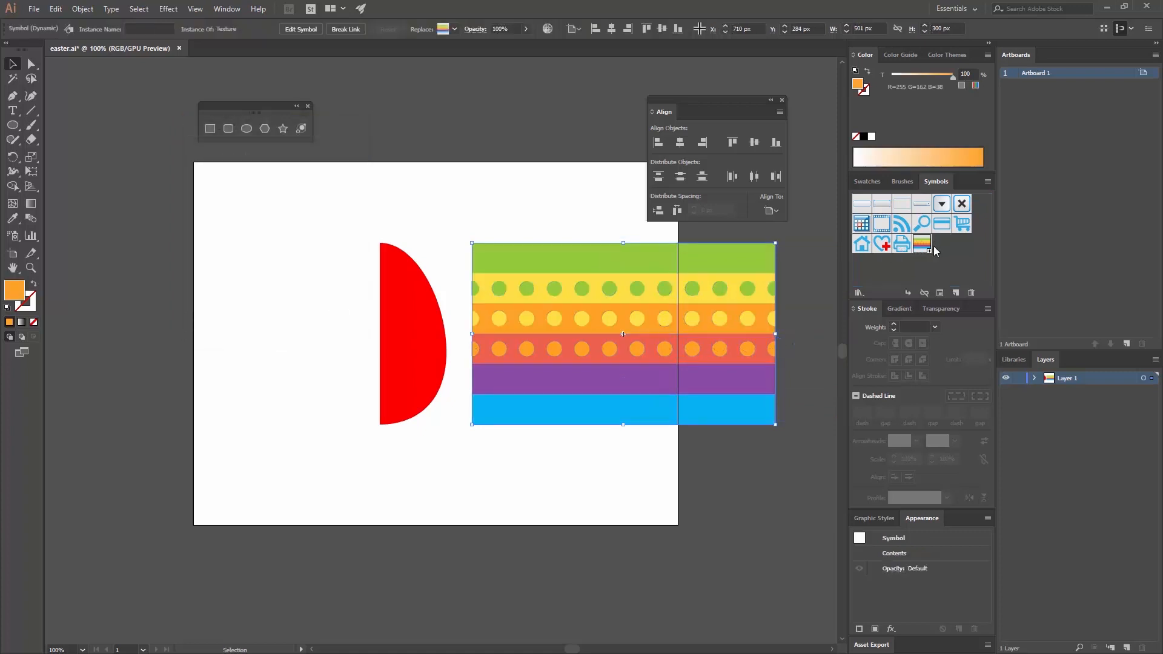
{"action": "left_click", "coordinate": [583, 227]}
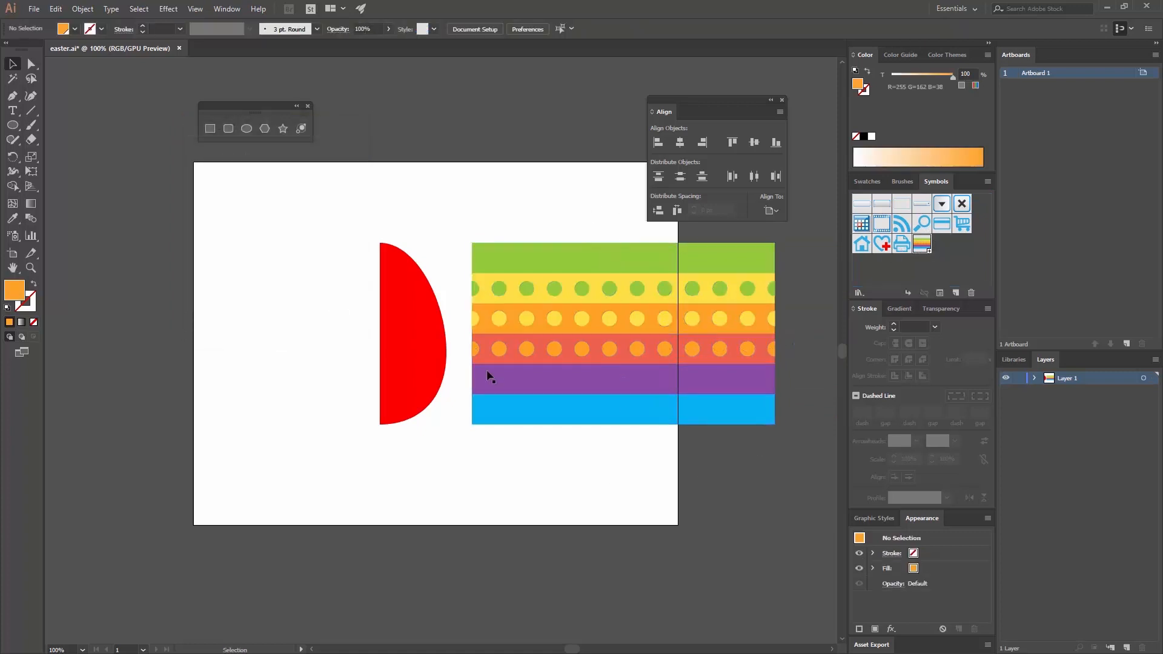
- Set up a 3D Revolve effect on the red half-egg profile with the preview on
{"action": "left_click", "coordinate": [418, 366]}
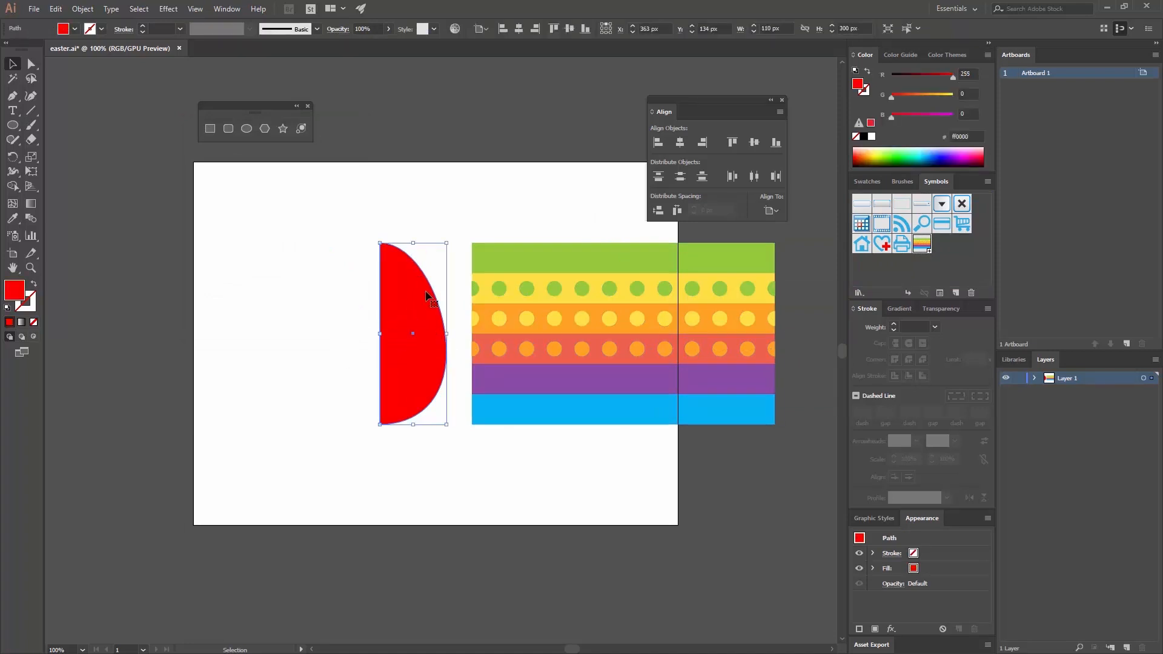
{"action": "left_click", "coordinate": [227, 9]}
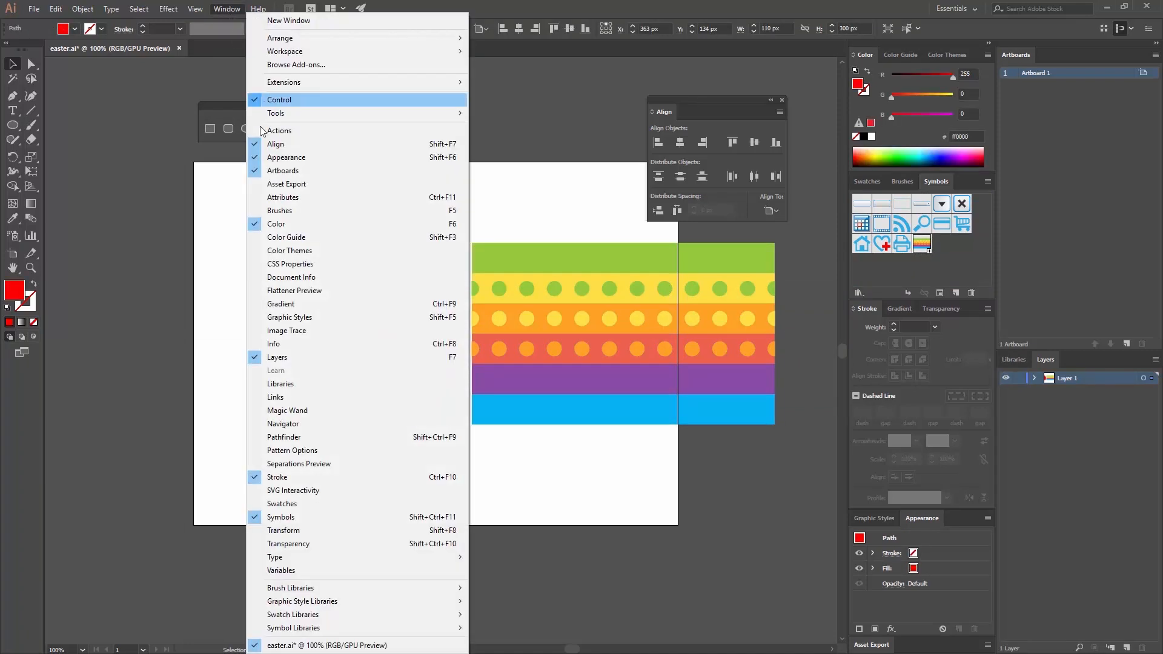
{"action": "mouse_move", "coordinate": [168, 8]}
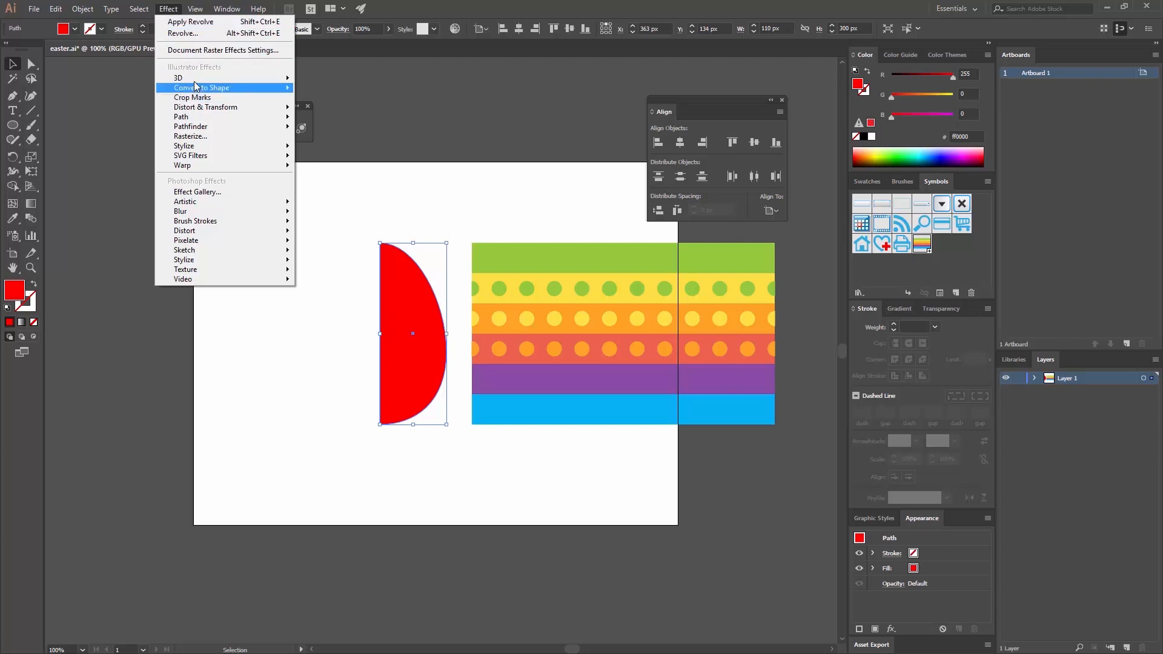
{"action": "mouse_move", "coordinate": [195, 77]}
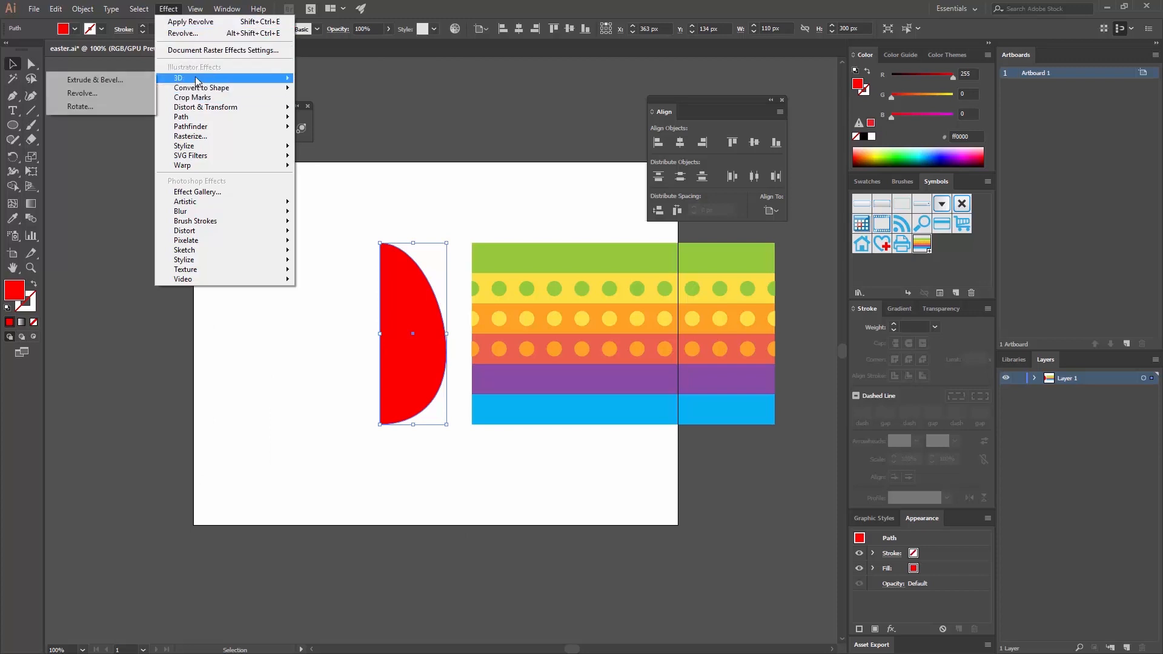
{"action": "left_click", "coordinate": [96, 94]}
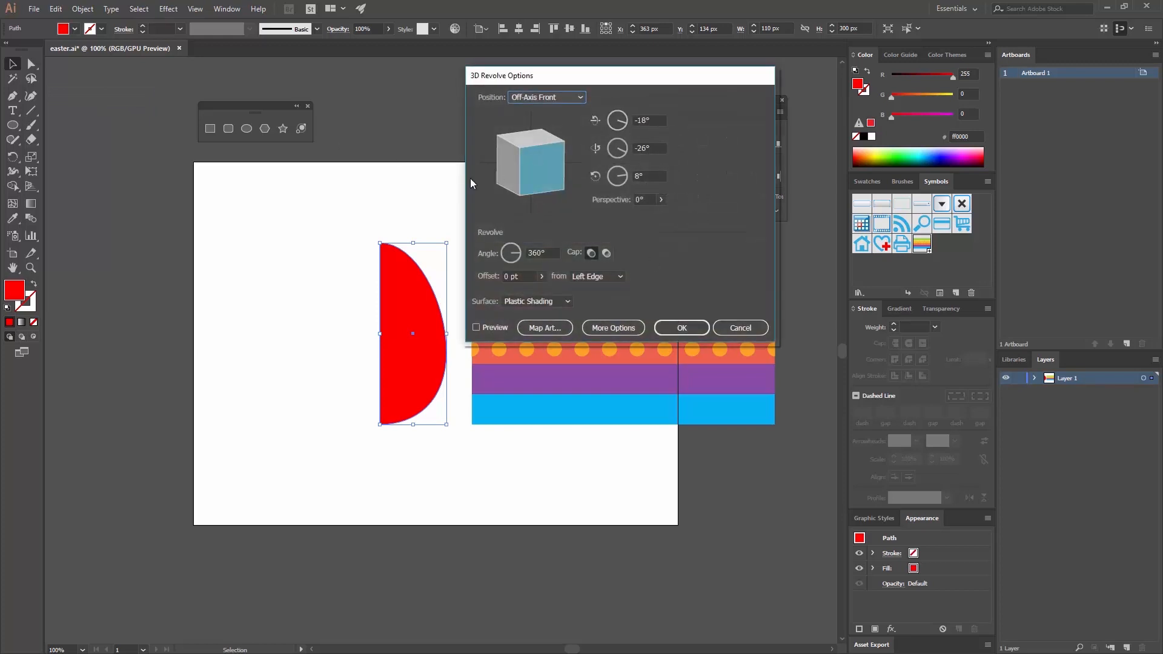
{"action": "left_click", "coordinate": [488, 328]}
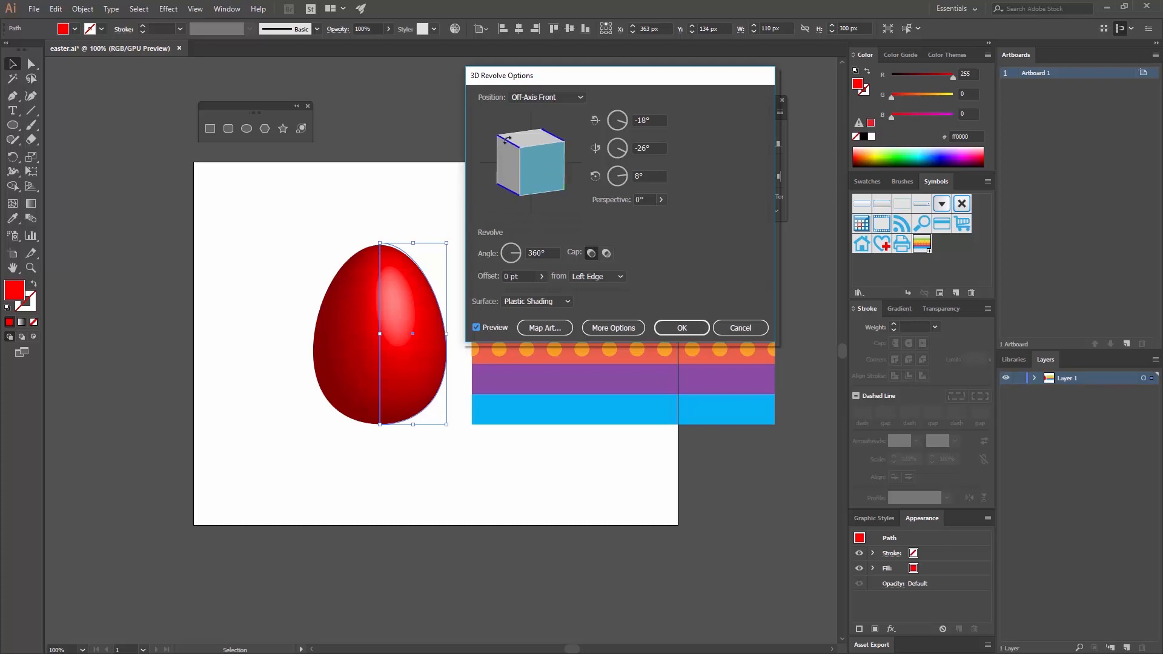
- Map the Texture symbol onto the revolved egg's surface and scale it to fit the whole surface
{"action": "left_click", "coordinate": [543, 328]}
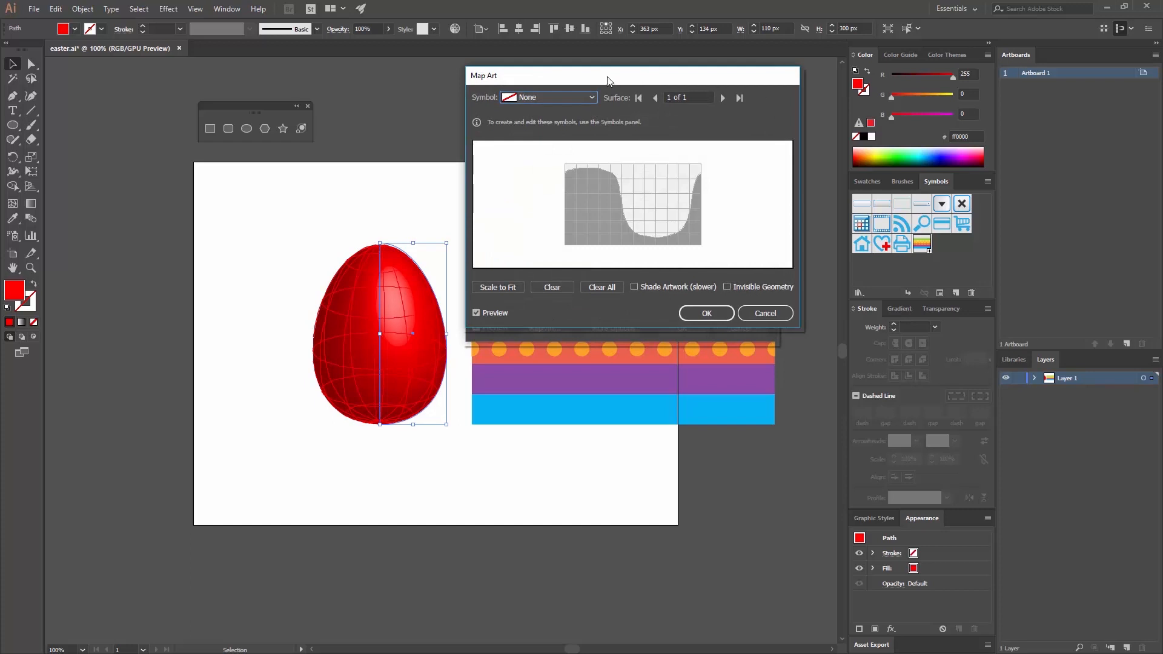
{"action": "left_click_drag", "start_coordinate": [605, 80], "coordinate": [268, 93]}
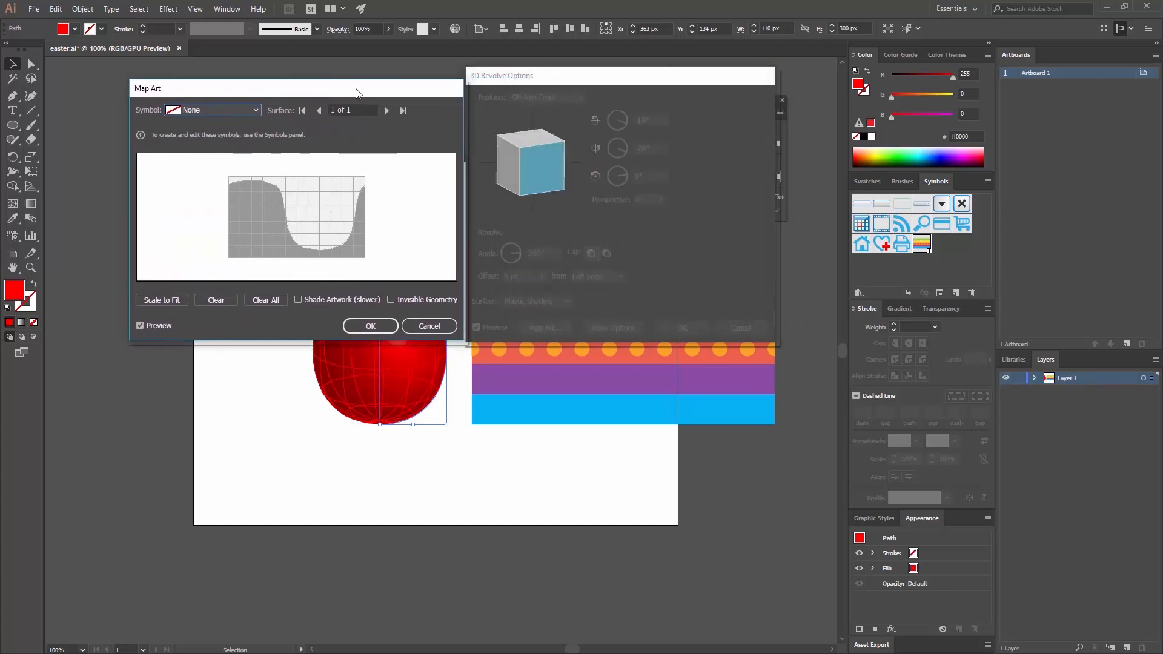
{"action": "left_click_drag", "start_coordinate": [356, 93], "coordinate": [689, 93]}
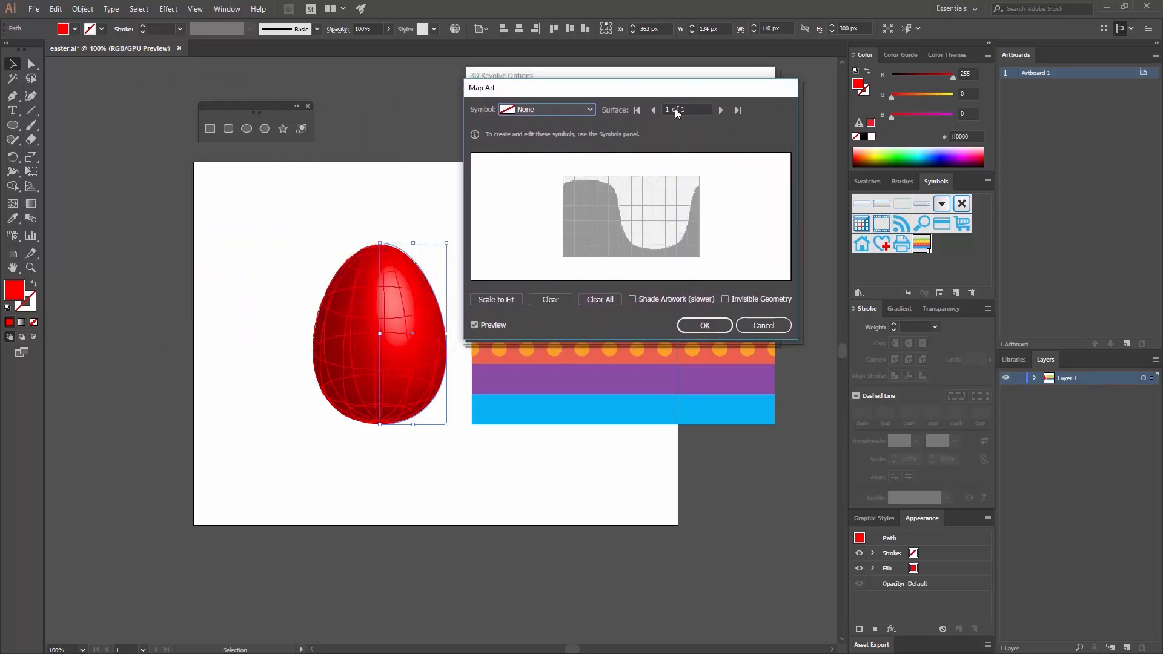
{"action": "left_click", "coordinate": [588, 110]}
{"action": "left_click", "coordinate": [556, 336]}
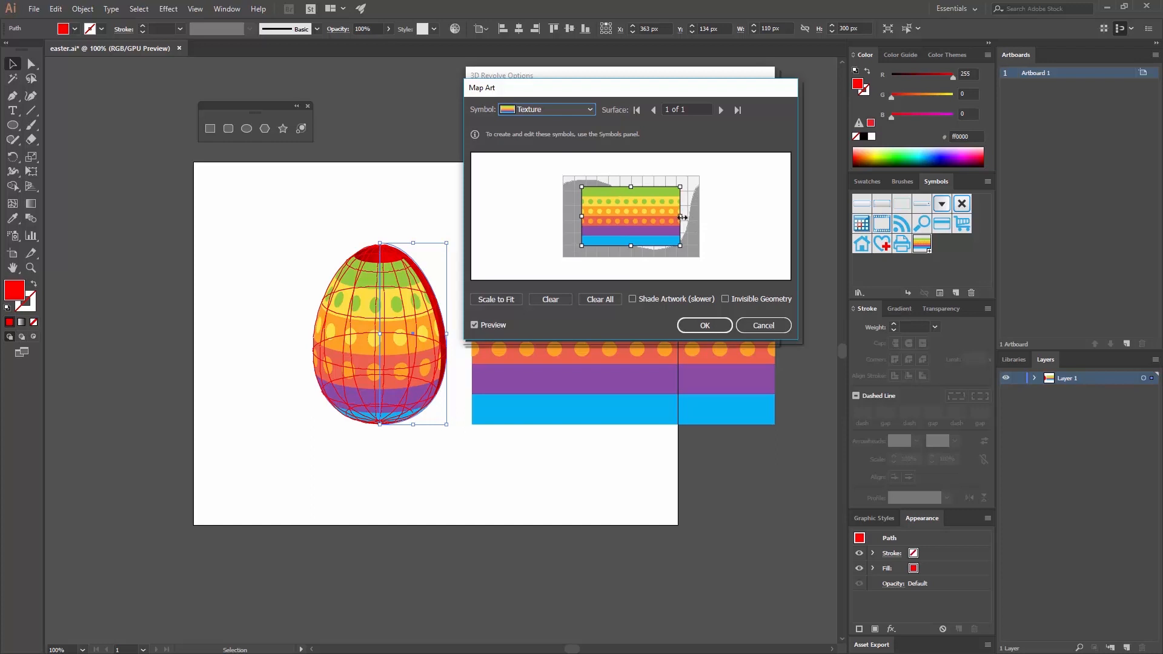
{"action": "left_click_drag", "start_coordinate": [682, 216], "coordinate": [689, 216]}
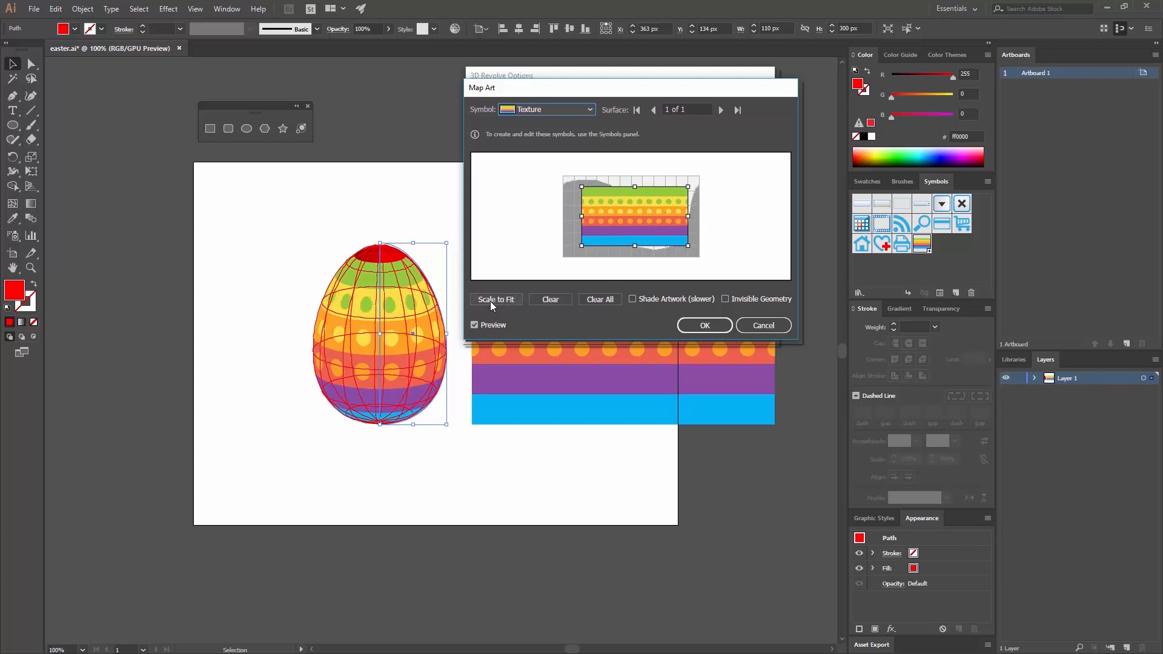
{"action": "left_click", "coordinate": [507, 298]}
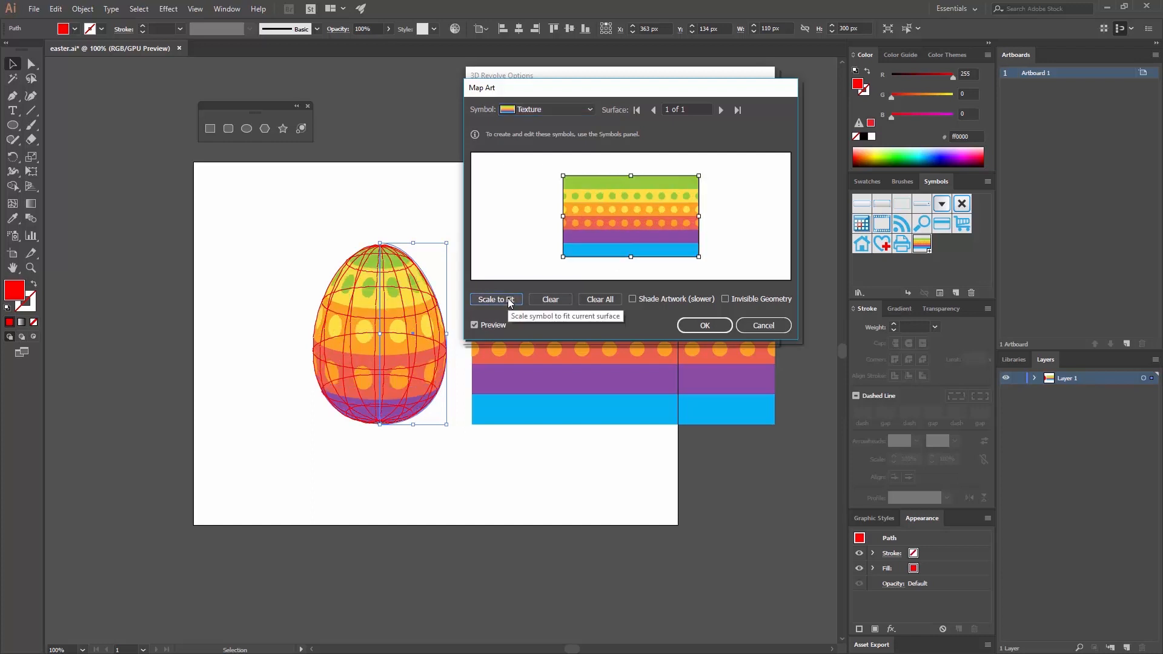
{"action": "left_click", "coordinate": [764, 321]}
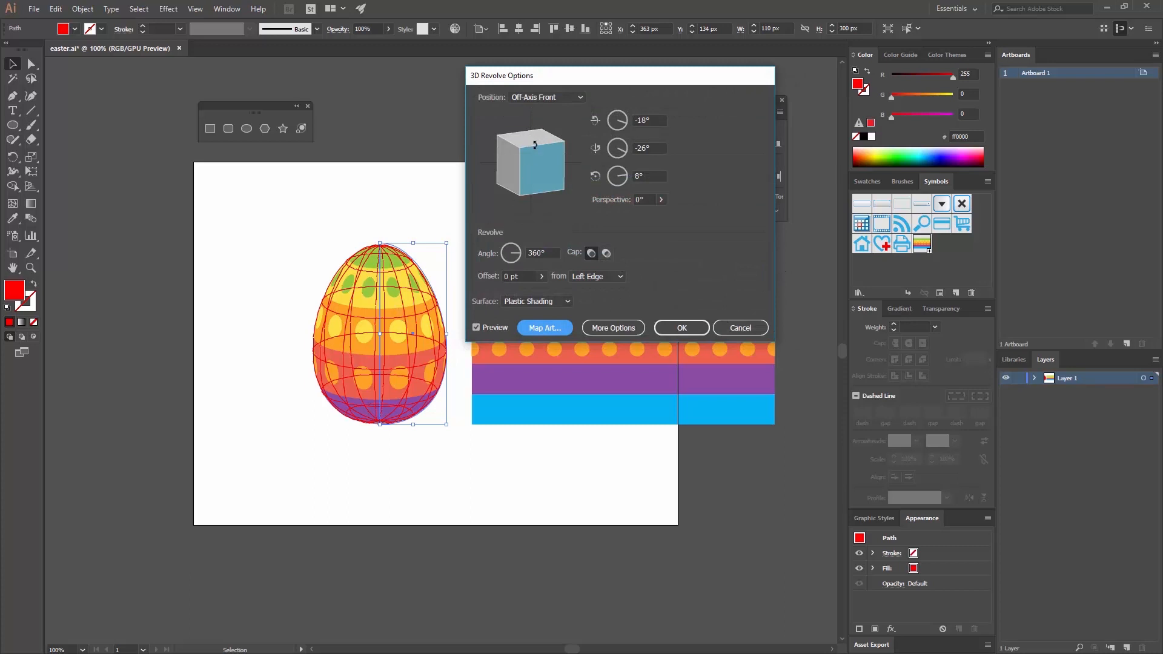
- Rotate the revolved egg to -10°, -2° and 11° about its three axes and apply the 3D effect
{"action": "mouse_move", "coordinate": [533, 146]}
{"action": "left_mouse_down"}
{"action": "mouse_move", "coordinate": [525, 134]}
{"action": "mouse_move", "coordinate": [554, 148]}
{"action": "mouse_move", "coordinate": [528, 143]}
{"action": "mouse_move", "coordinate": [522, 174]}
{"action": "mouse_move", "coordinate": [521, 145]}
{"action": "left_mouse_up"}
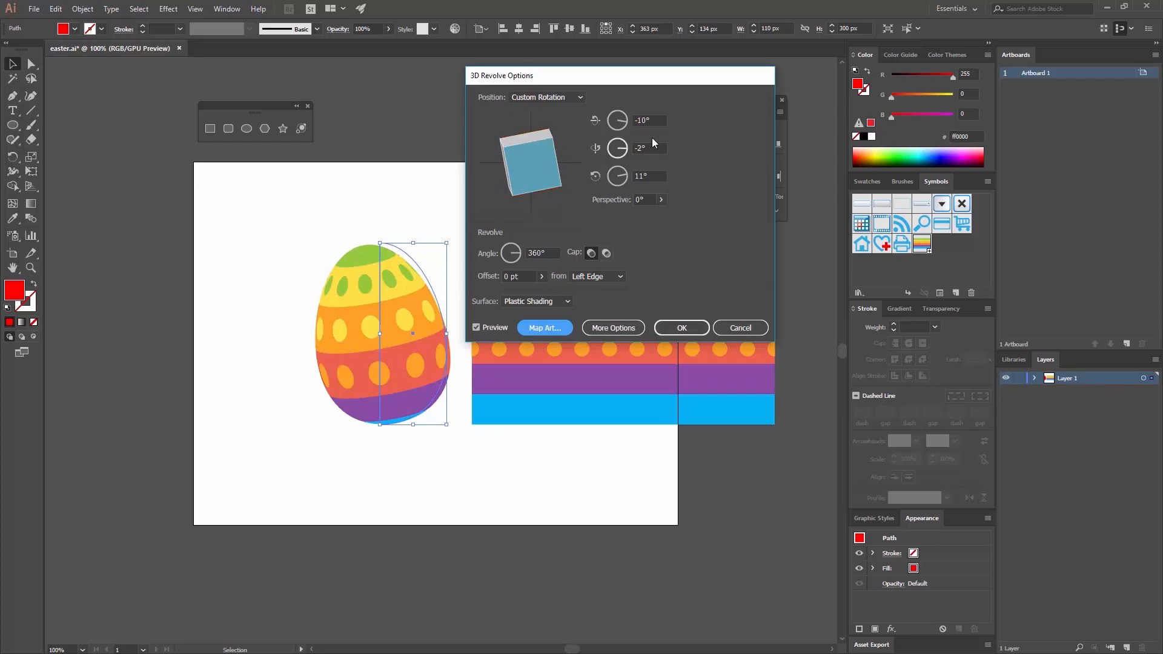
{"action": "left_click", "coordinate": [683, 326]}
{"action": "left_click", "coordinate": [548, 233]}
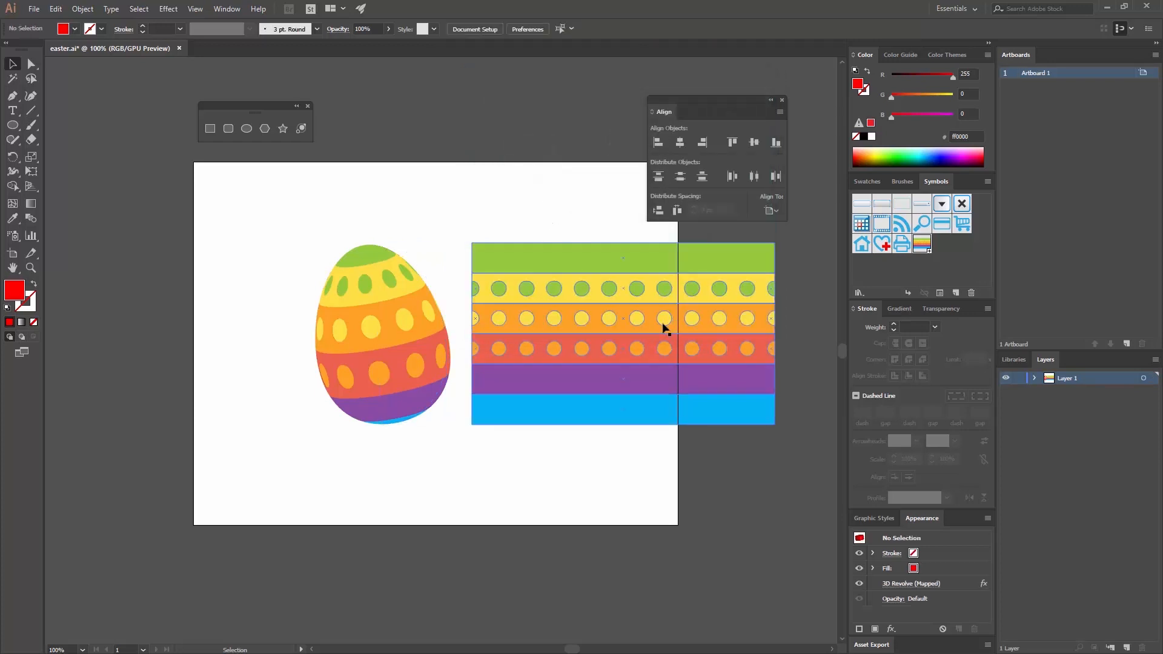
- Delete the striped Texture instance from the artboard
{"action": "left_click", "coordinate": [725, 316]}
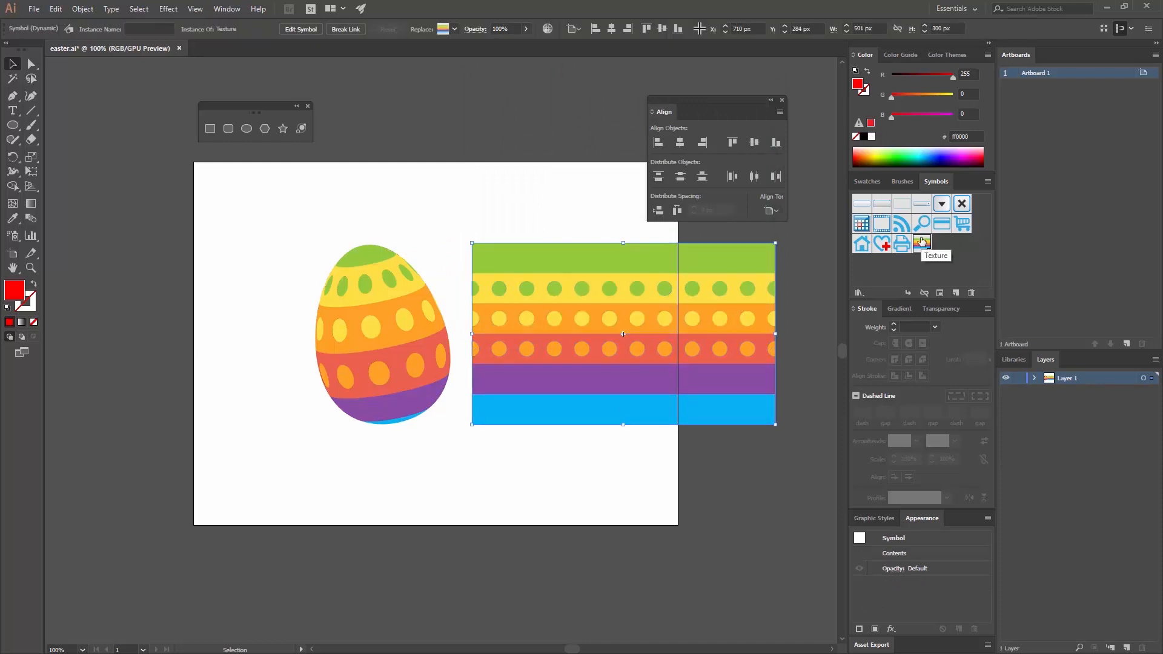
{"action": "key", "text": "Delete"}
- Move the egg to the artboard's left side and duplicate it twice to form an evenly spaced row of three
{"action": "left_click", "coordinate": [406, 337]}
{"action": "left_click_drag", "start_coordinate": [406, 337], "coordinate": [455, 358]}
{"action": "left_click", "coordinate": [389, 348]}
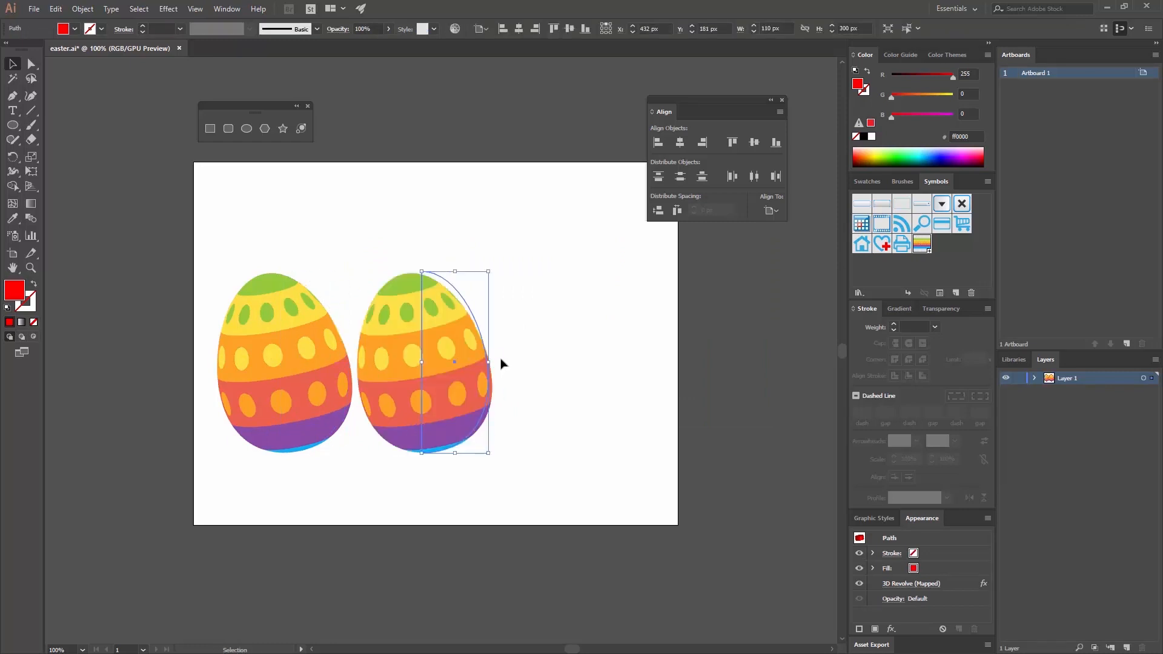
{"action": "key", "text": "ctrl+d"}
{"action": "left_click", "coordinate": [431, 242]}
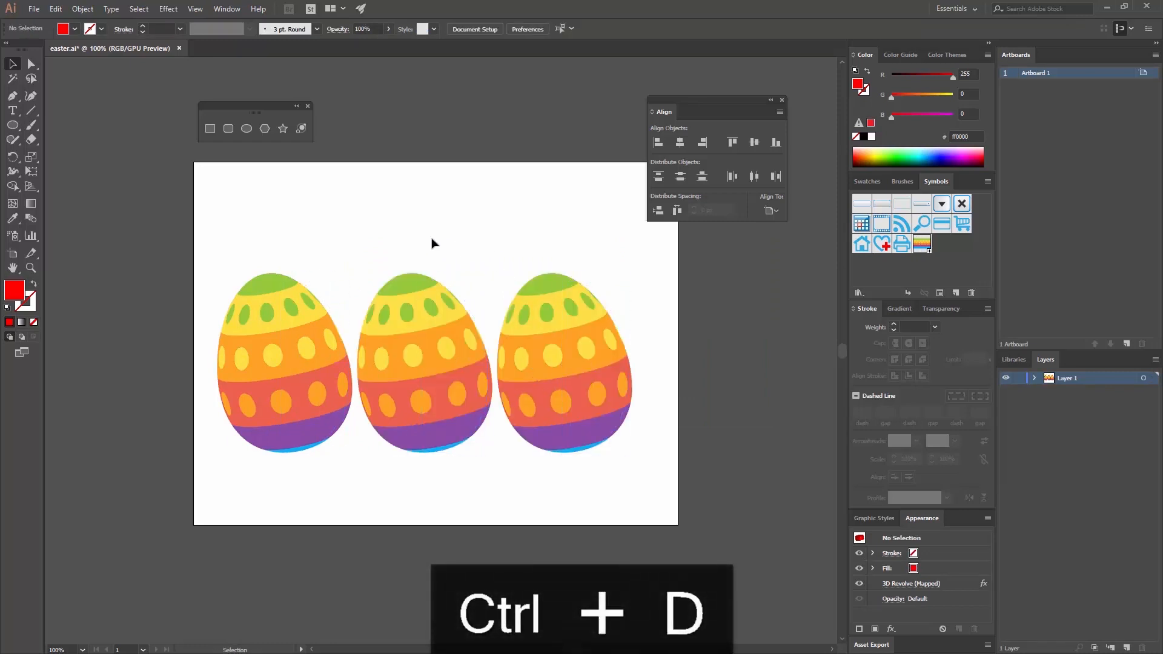
- Edit the middle egg's 3D Revolve effect so that the egg tilts clockwise
{"action": "left_click", "coordinate": [435, 316]}
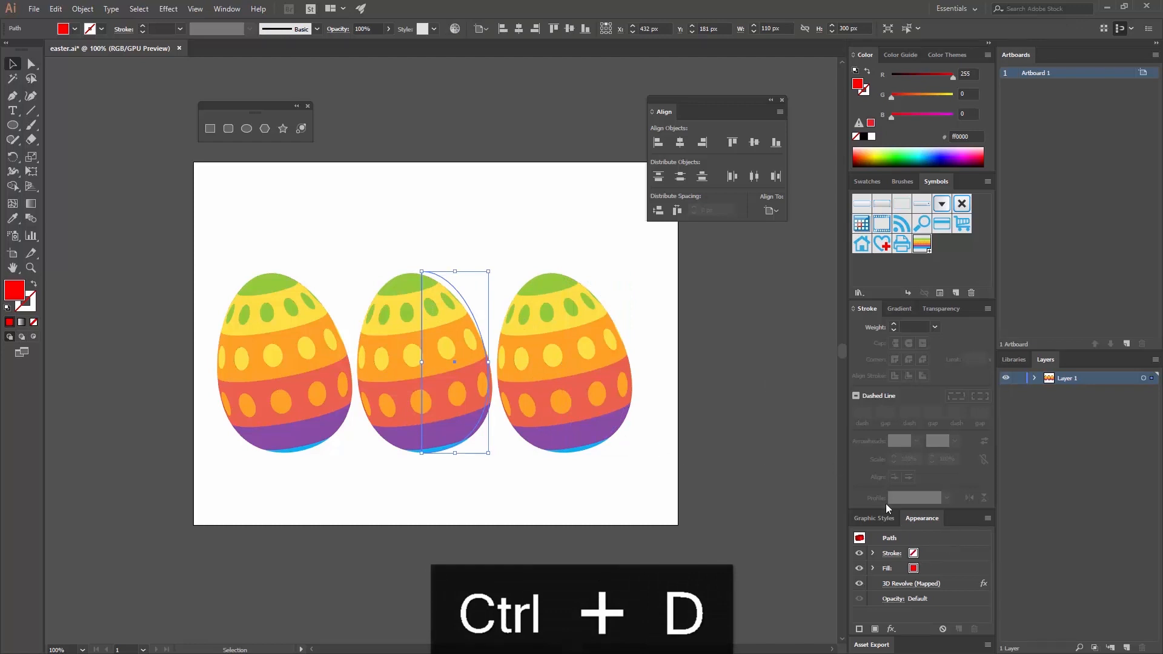
{"action": "left_click", "coordinate": [226, 9]}
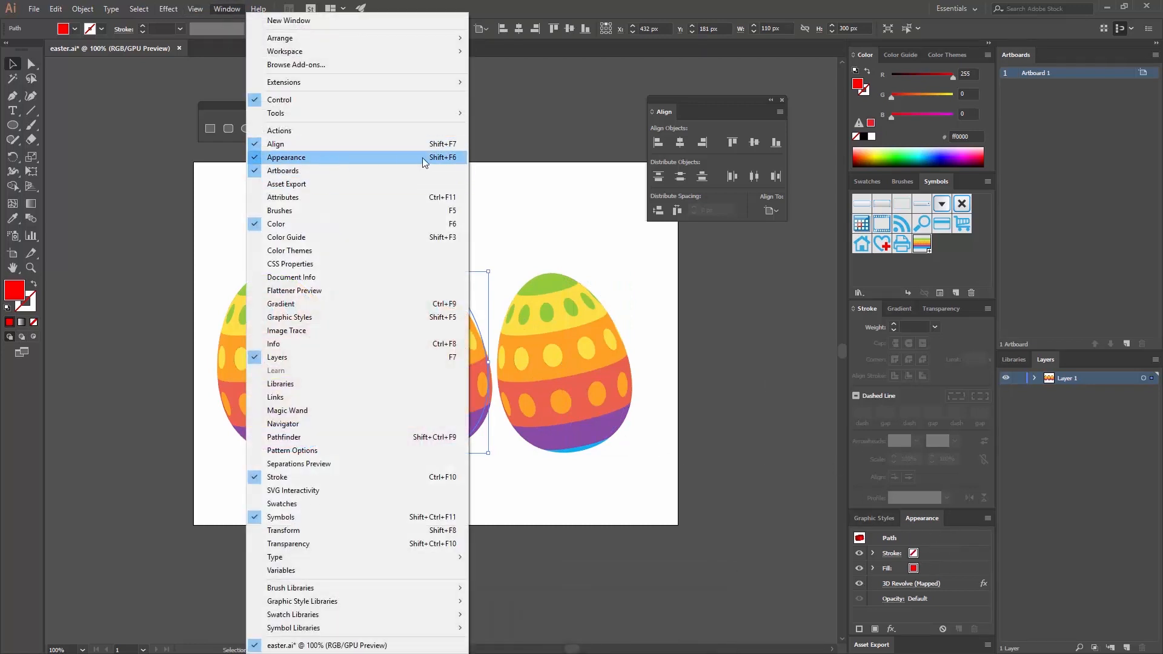
{"action": "left_click", "coordinate": [957, 550]}
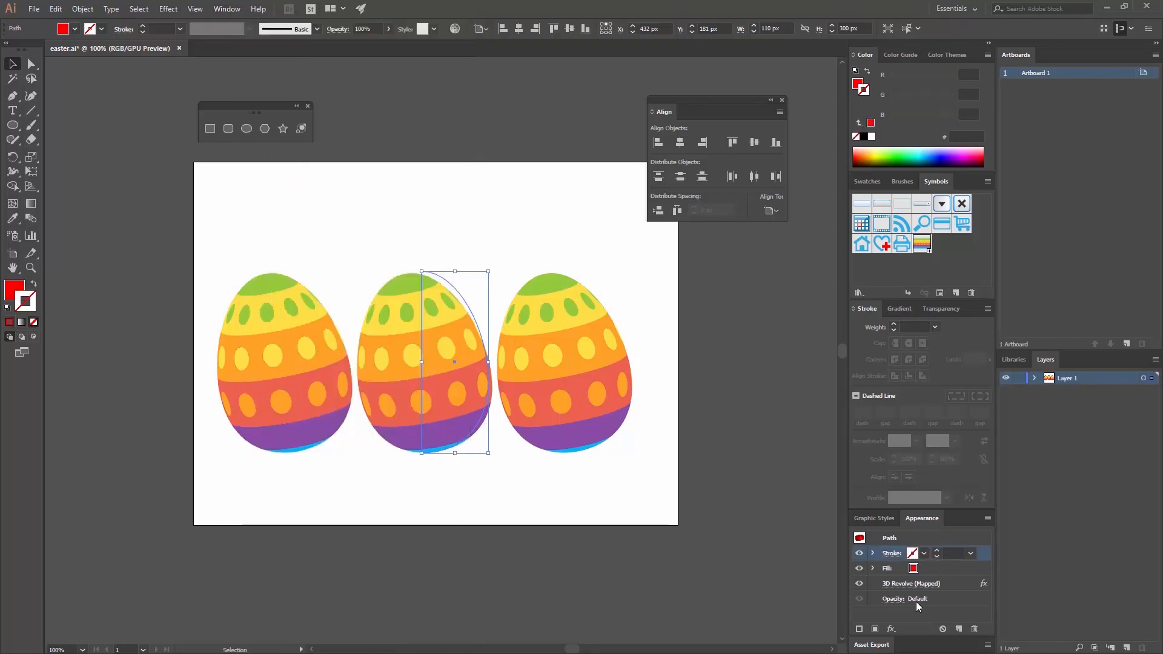
{"action": "left_click", "coordinate": [902, 585]}
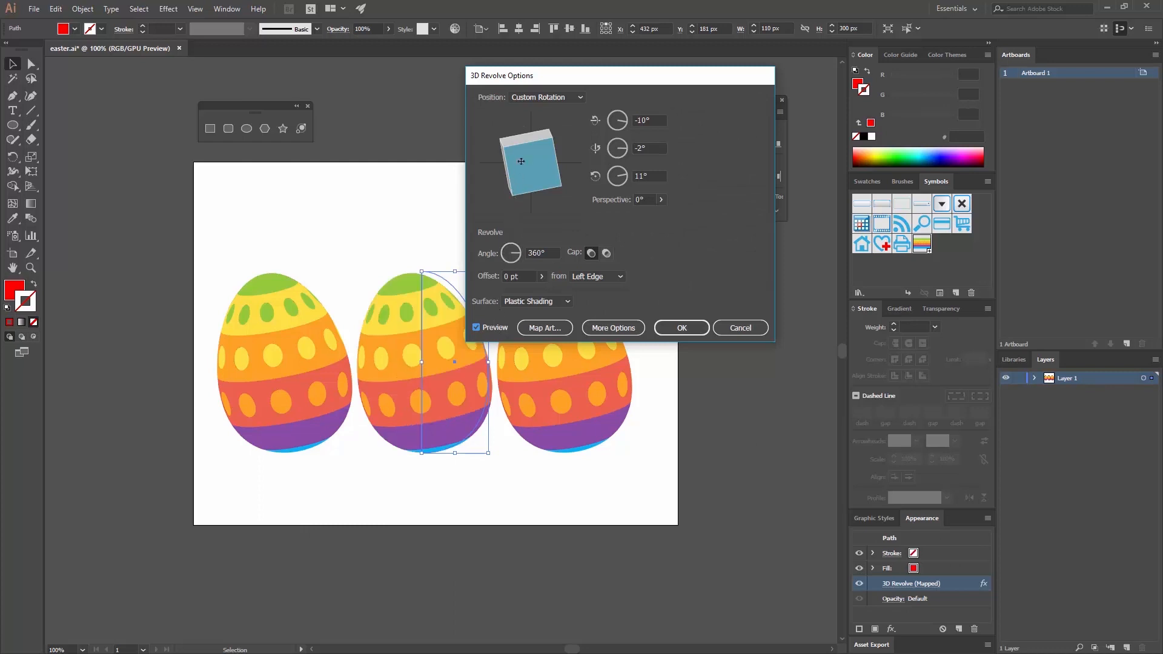
{"action": "left_click_drag", "start_coordinate": [543, 142], "coordinate": [509, 147]}
{"action": "left_click", "coordinate": [681, 327]}
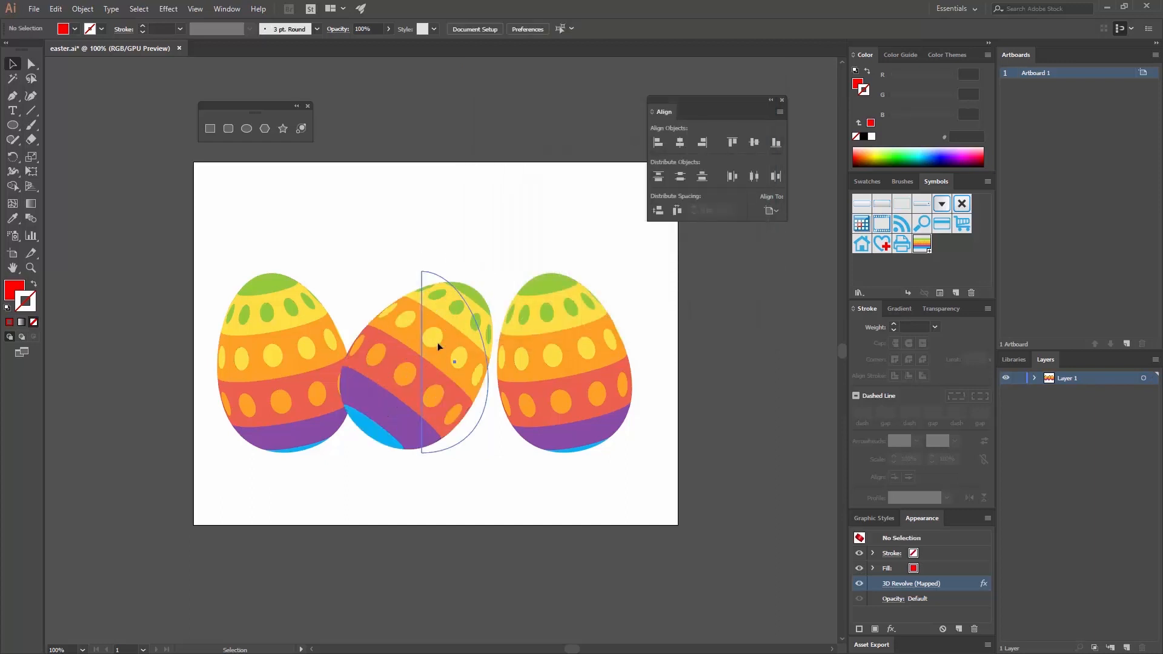
- Move the third egg farther from the middle one and set its 3D Revolve rotation to -33°, 0° and 25°
{"action": "left_click_drag", "start_coordinate": [438, 343], "coordinate": [467, 337]}
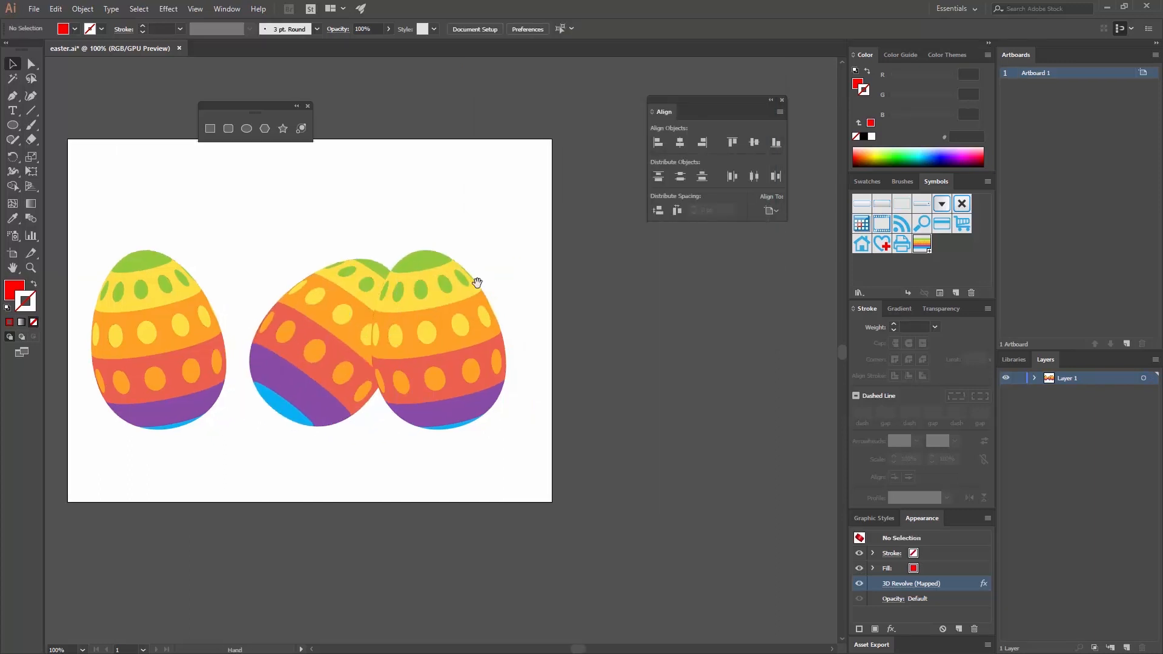
{"action": "left_click_drag", "start_coordinate": [483, 339], "coordinate": [562, 339]}
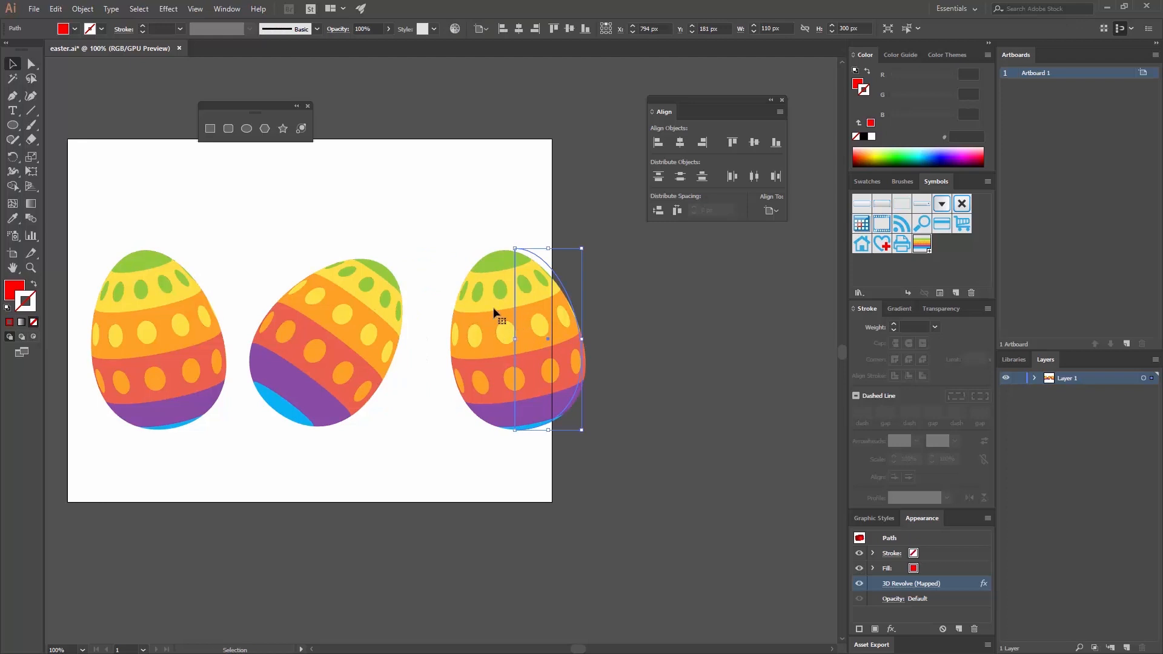
{"action": "left_click", "coordinate": [896, 585]}
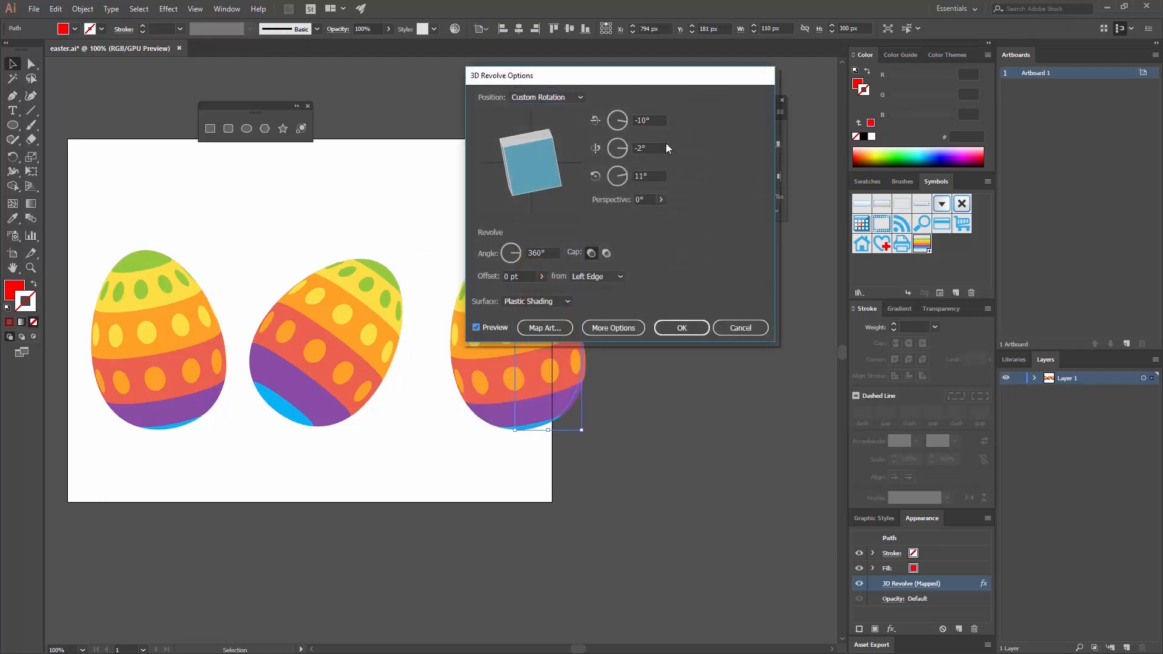
{"action": "left_click_drag", "start_coordinate": [548, 142], "coordinate": [525, 151]}
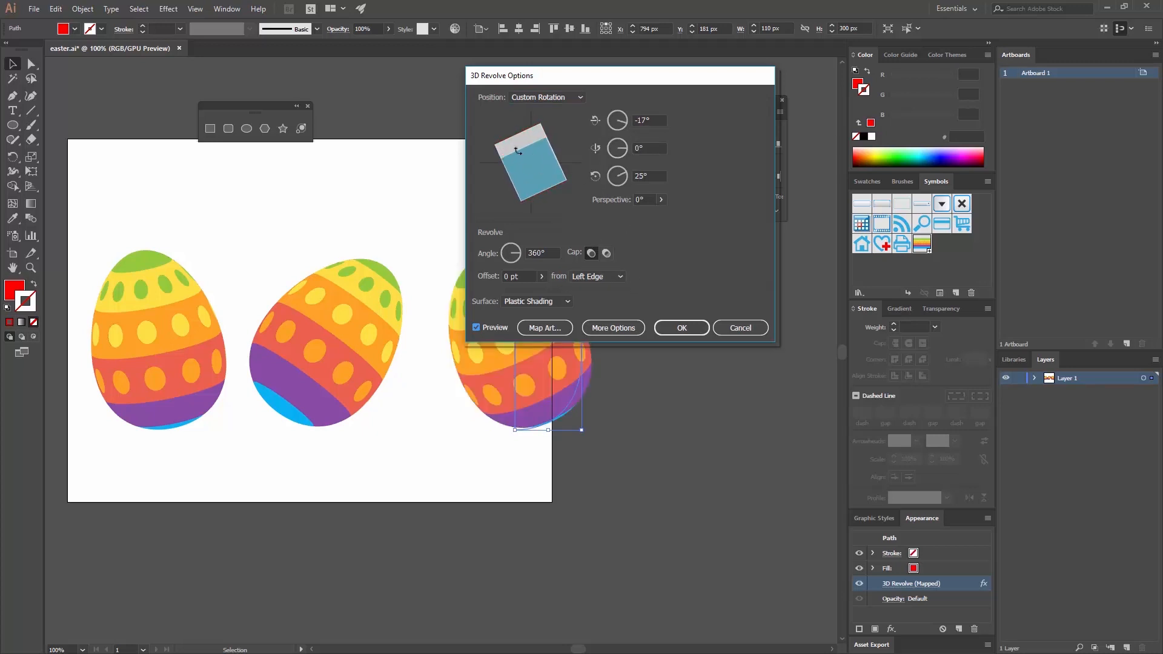
{"action": "left_click_drag", "start_coordinate": [515, 152], "coordinate": [553, 183]}
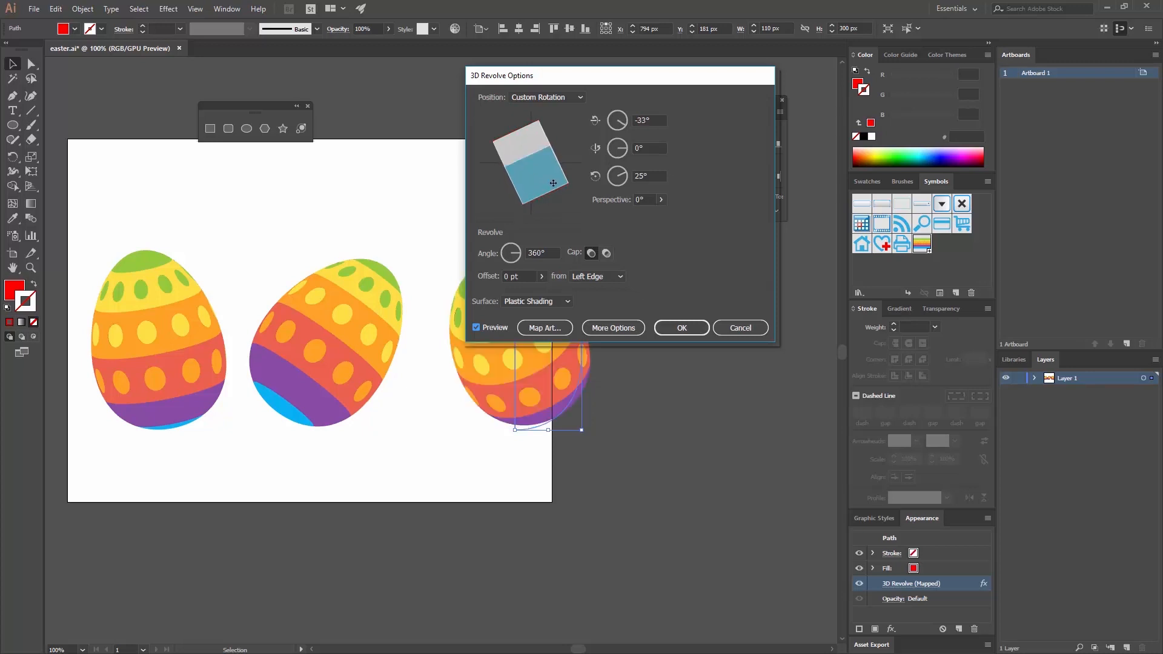
{"action": "left_click", "coordinate": [679, 329]}
- Shift the middle egg slightly toward the third egg to even out the spacing
{"action": "left_click_drag", "start_coordinate": [330, 328], "coordinate": [347, 321]}
{"action": "left_click_drag", "start_coordinate": [395, 248], "coordinate": [486, 220]}
{"action": "left_click_drag", "start_coordinate": [624, 304], "coordinate": [618, 304]}
{"action": "left_click", "coordinate": [676, 289]}
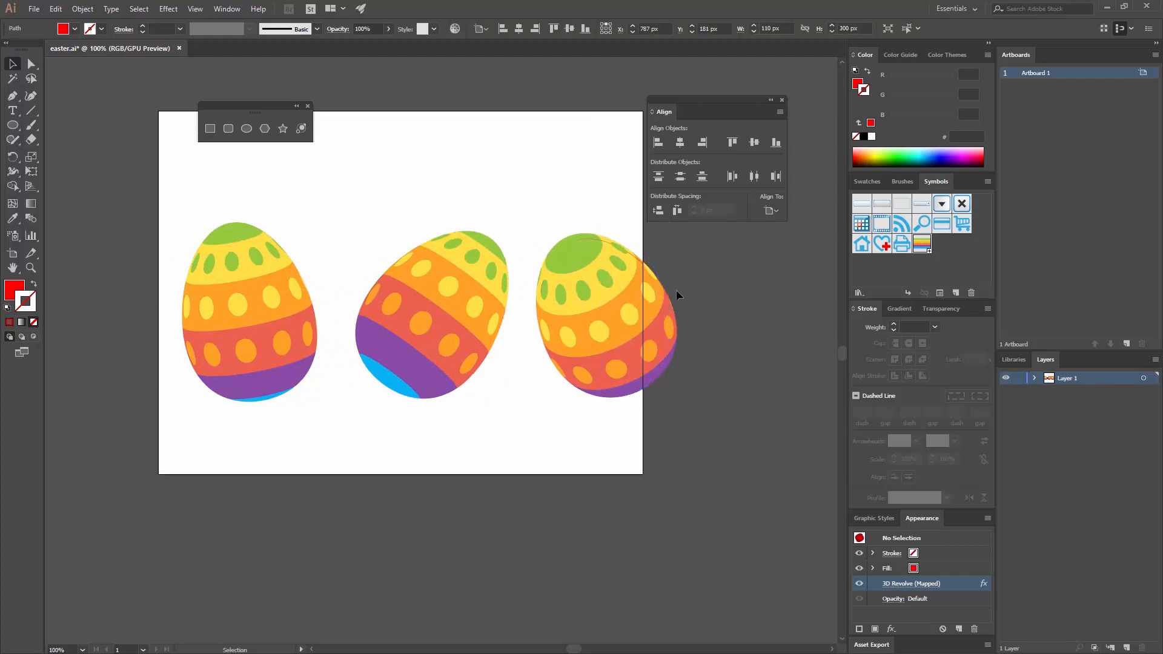
{"action": "key", "text": "ctrl+z"}
{"action": "key", "text": "ctrl+z"}
{"action": "key", "text": "ctrl+z"}
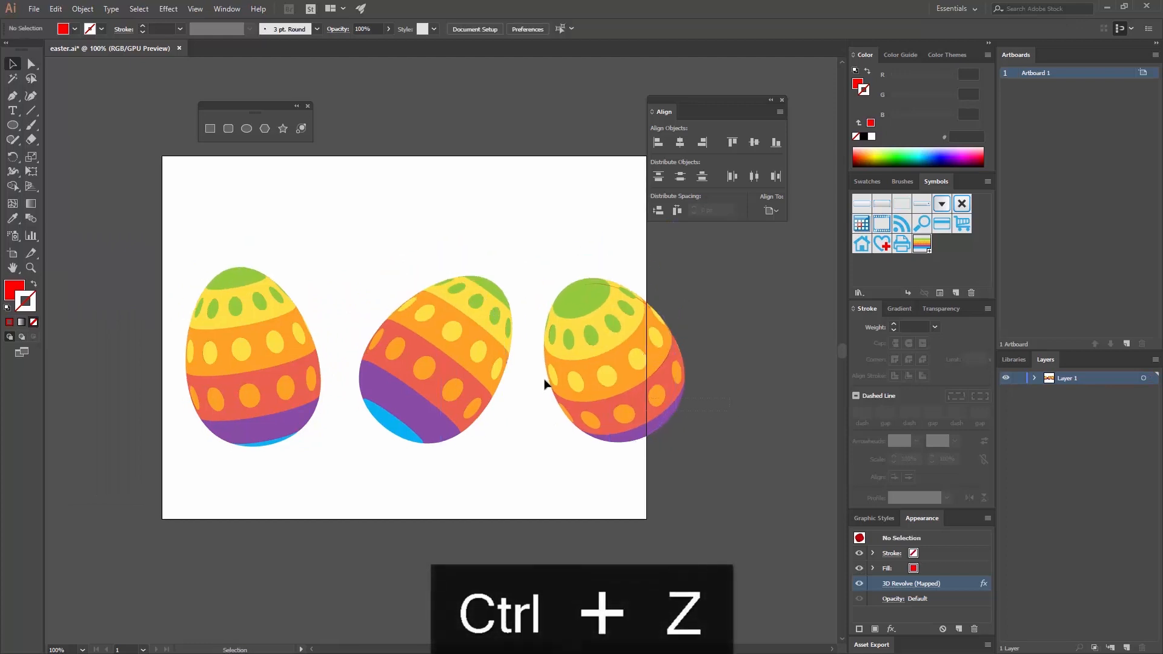
- Extend the artboard's right edge so that it fully contains the third egg
{"action": "left_click_drag", "start_coordinate": [545, 379], "coordinate": [214, 227]}
{"action": "left_click", "coordinate": [213, 226]}
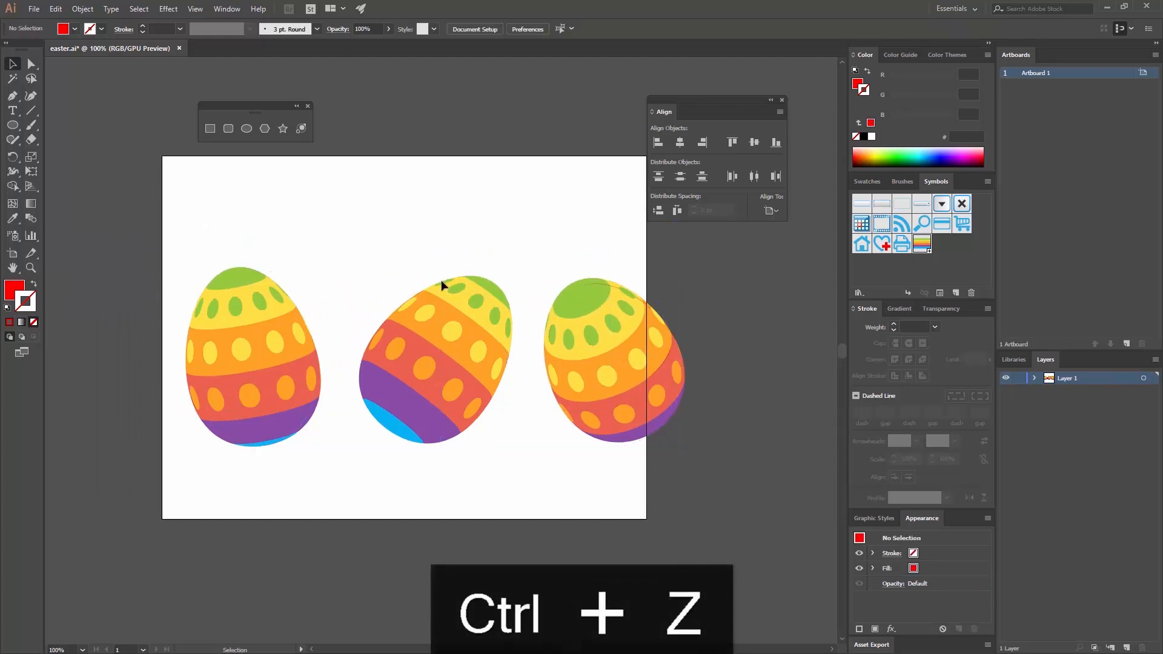
{"action": "left_click", "coordinate": [10, 255]}
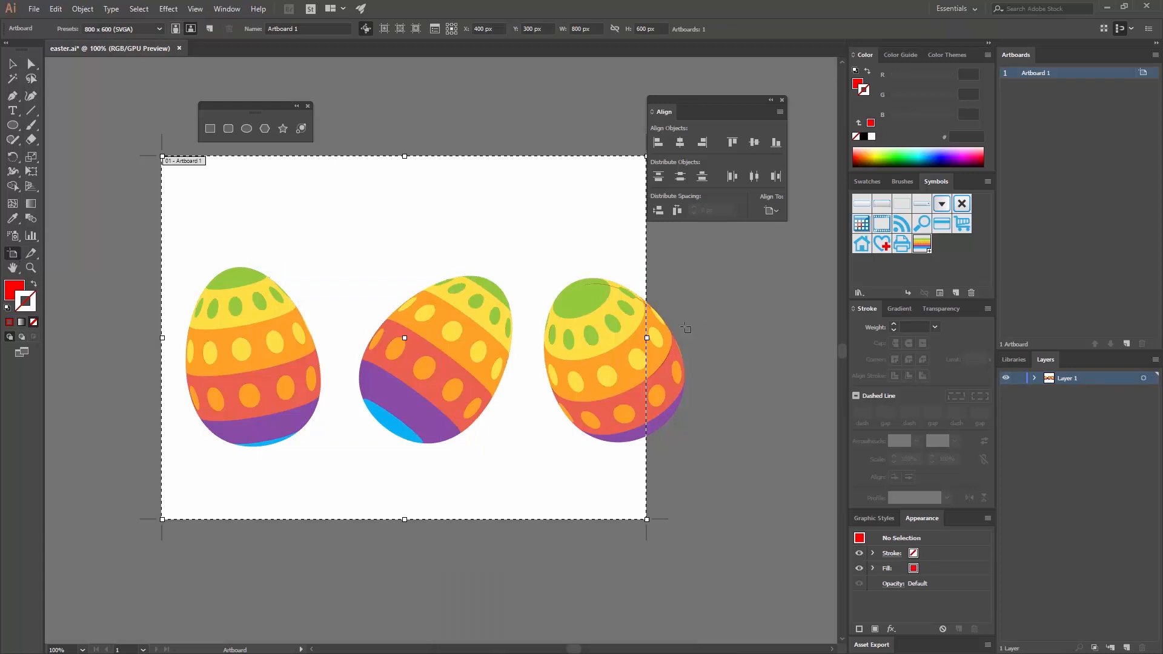
{"action": "left_click_drag", "start_coordinate": [647, 337], "coordinate": [715, 345]}
{"action": "key", "text": "Escape"}
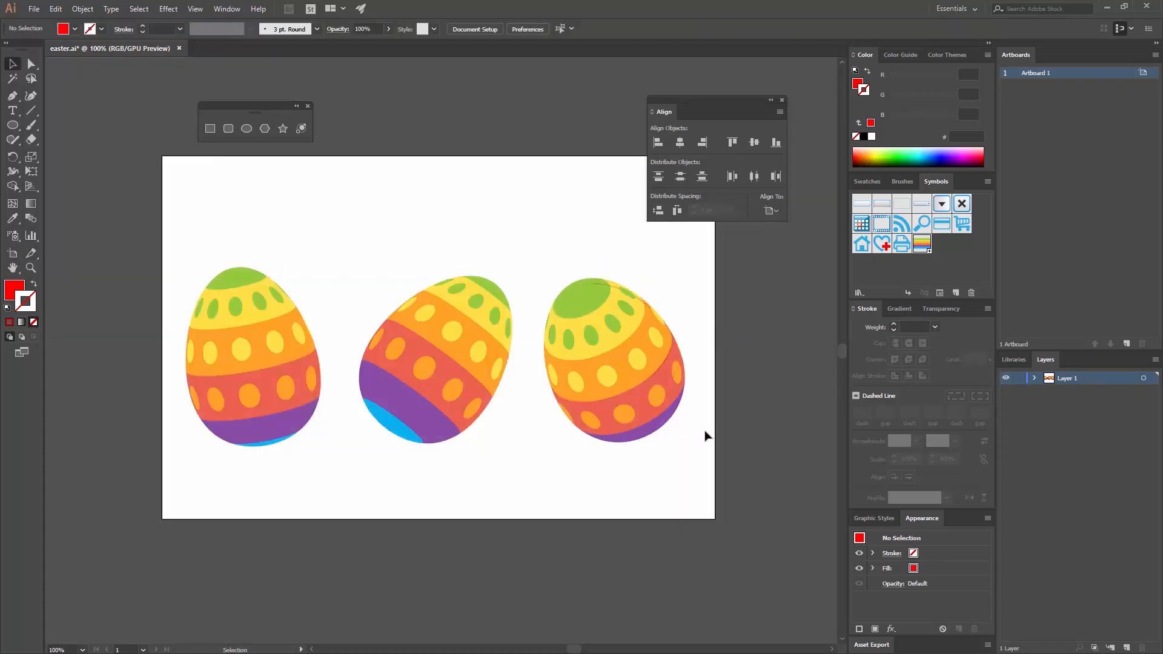
- Edit the third egg's 3D Revolve rotation with the preview on so that the egg stands more upright
{"action": "left_click", "coordinate": [643, 410]}
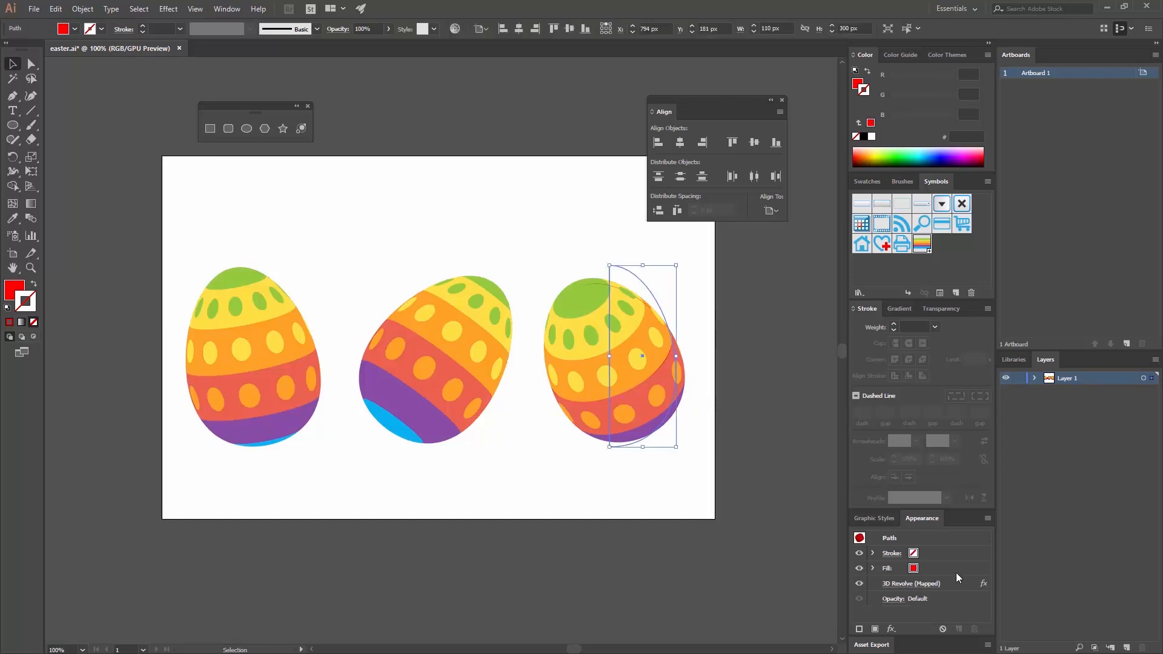
{"action": "left_click", "coordinate": [902, 584]}
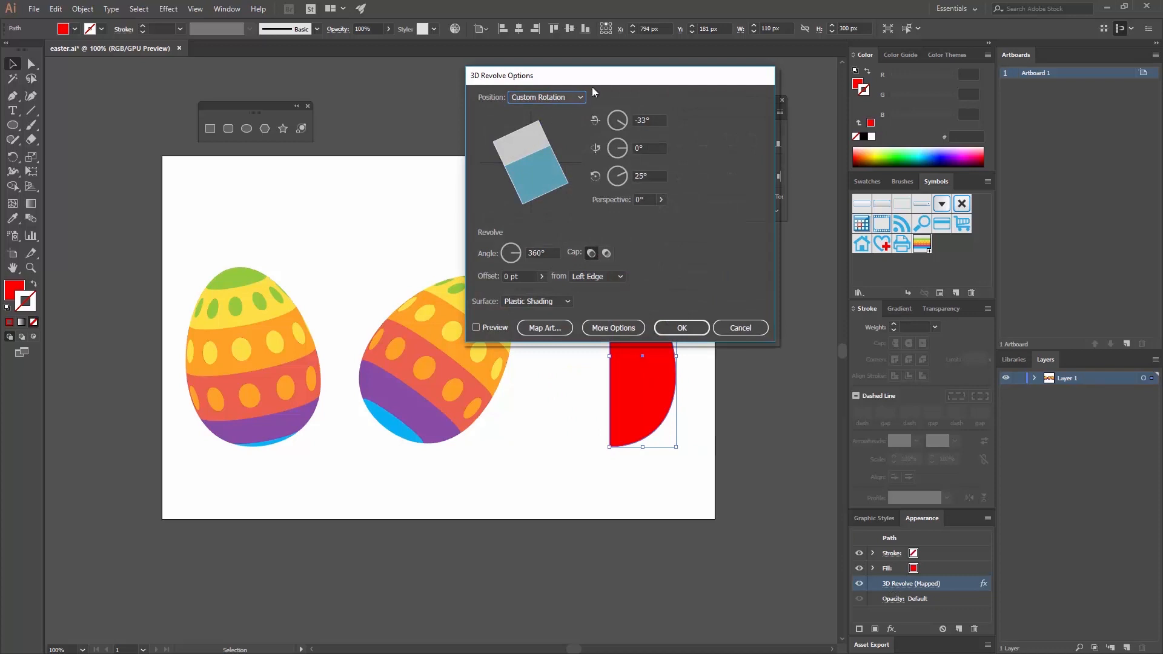
{"action": "left_click_drag", "start_coordinate": [618, 75], "coordinate": [762, 92]}
{"action": "left_click", "coordinate": [620, 343]}
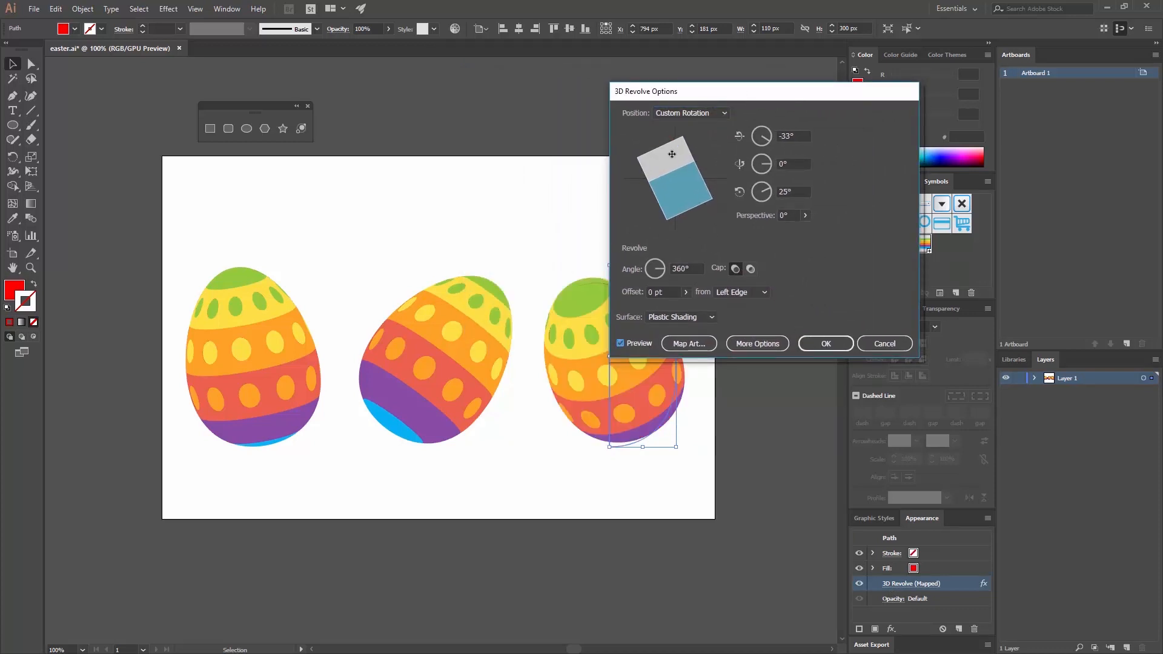
{"action": "mouse_move", "coordinate": [645, 171]}
{"action": "left_mouse_down"}
{"action": "mouse_move", "coordinate": [662, 169]}
{"action": "mouse_move", "coordinate": [641, 175]}
{"action": "left_mouse_up"}
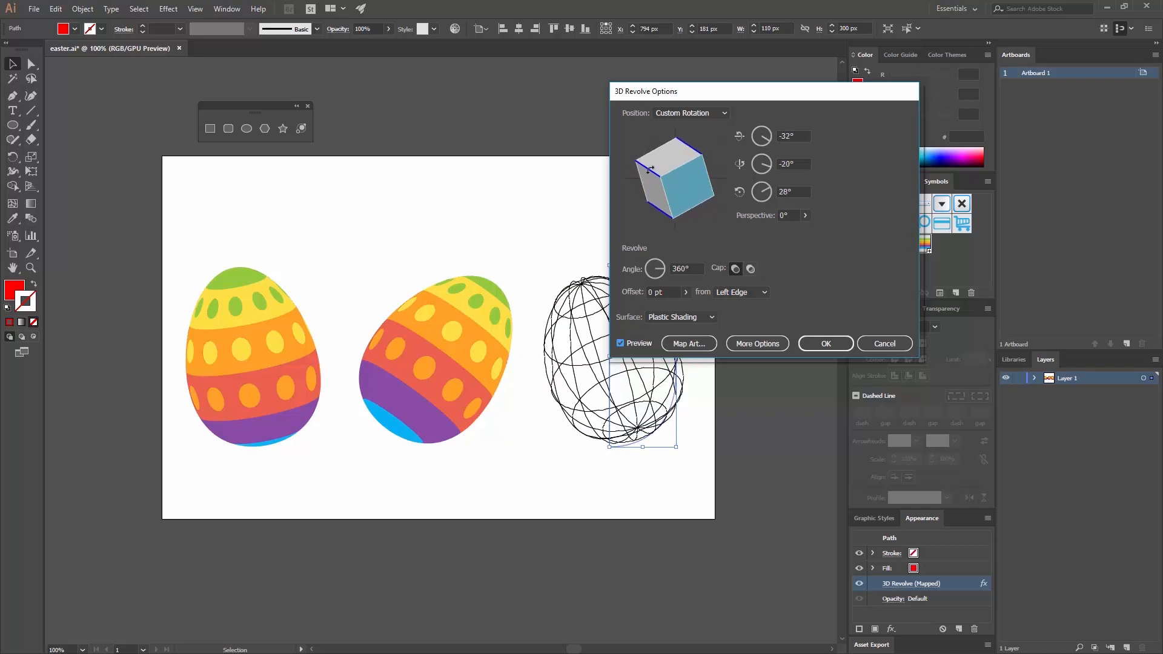
{"action": "left_click", "coordinate": [802, 344]}
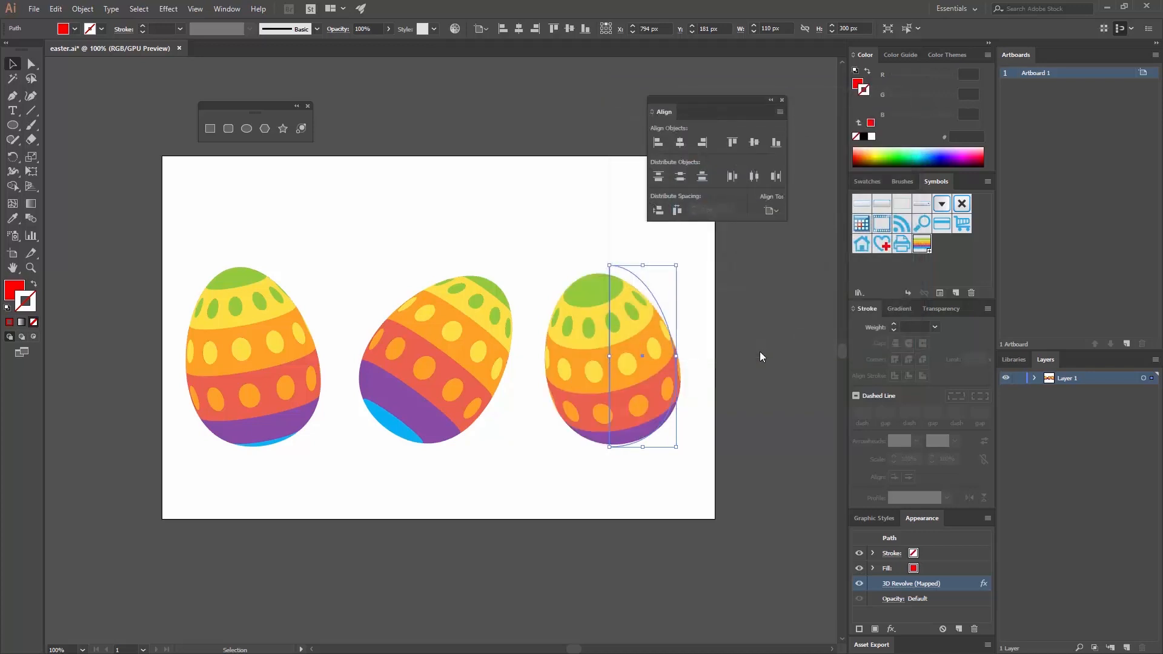
{"action": "left_click", "coordinate": [768, 345]}
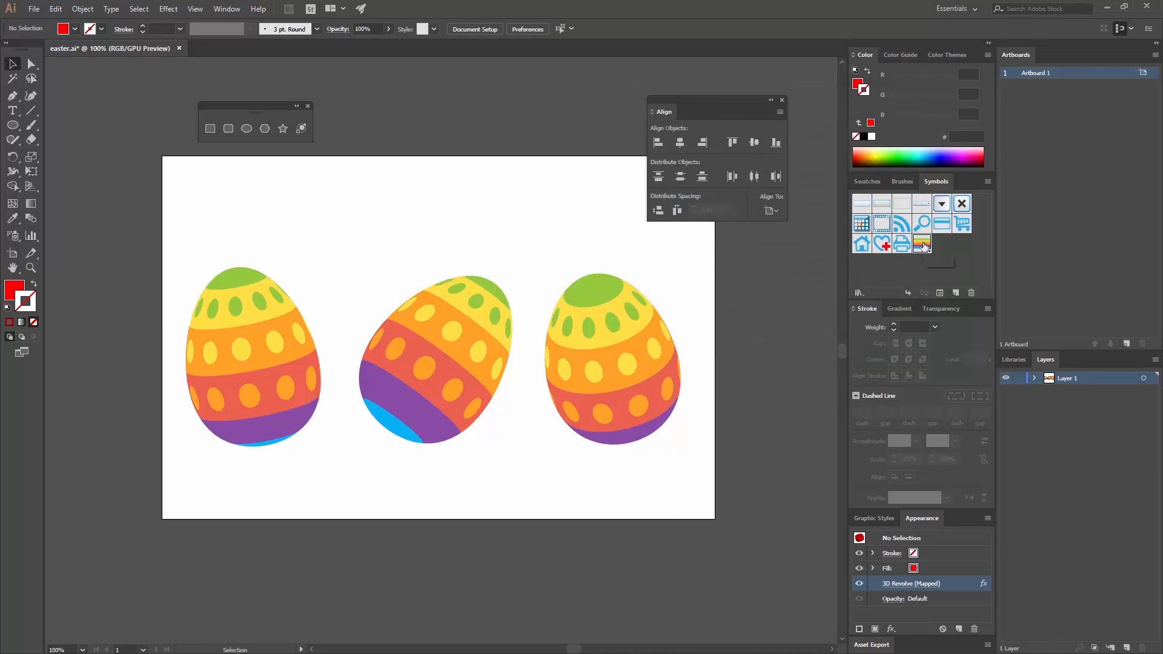
- Recolour the green dots on the Texture symbol's yellow stripe with the purple swatch and exit symbol editing
{"action": "double_click", "coordinate": [921, 245]}
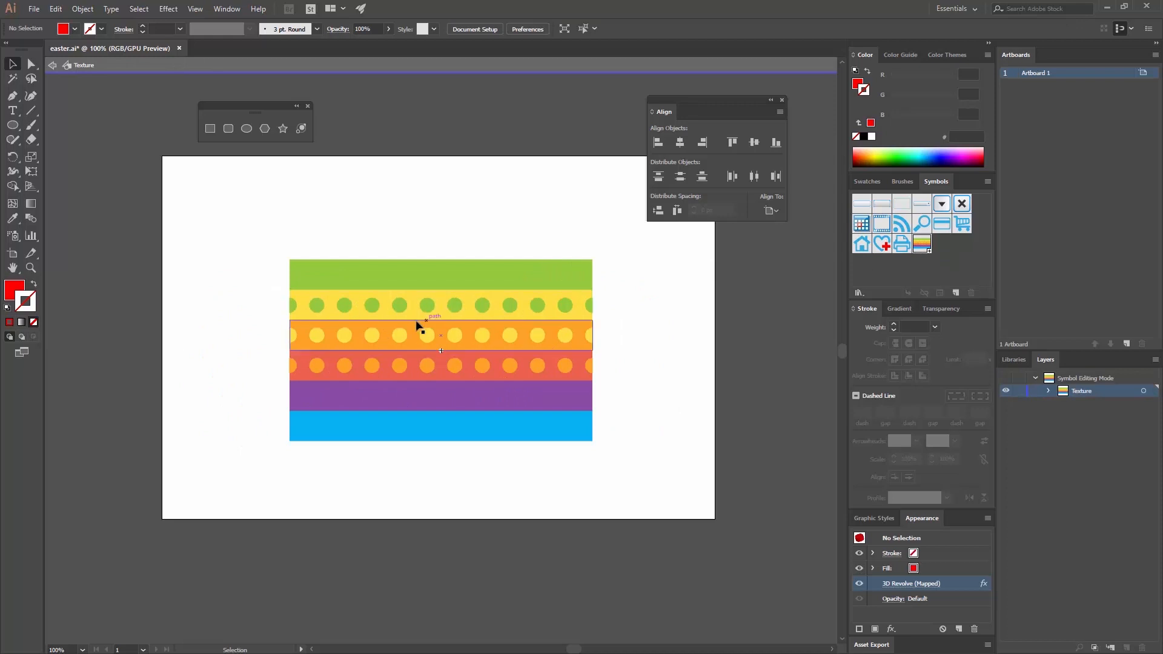
{"action": "left_click", "coordinate": [451, 305]}
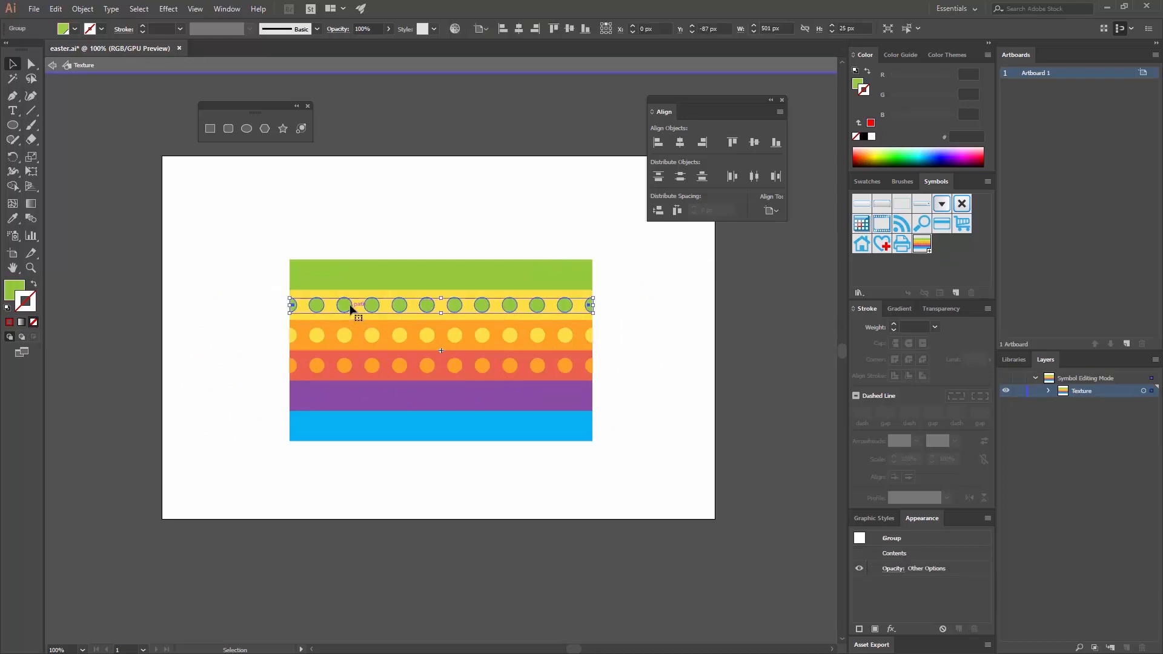
{"action": "left_click", "coordinate": [11, 292]}
{"action": "left_click", "coordinate": [868, 182]}
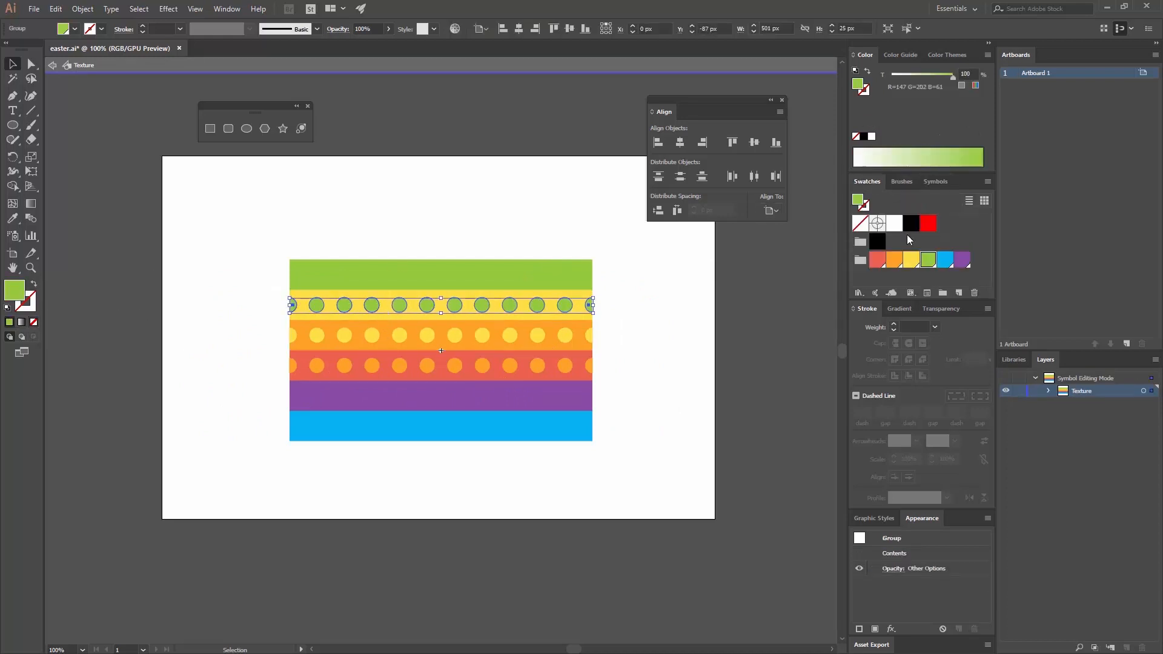
{"action": "left_click", "coordinate": [960, 261]}
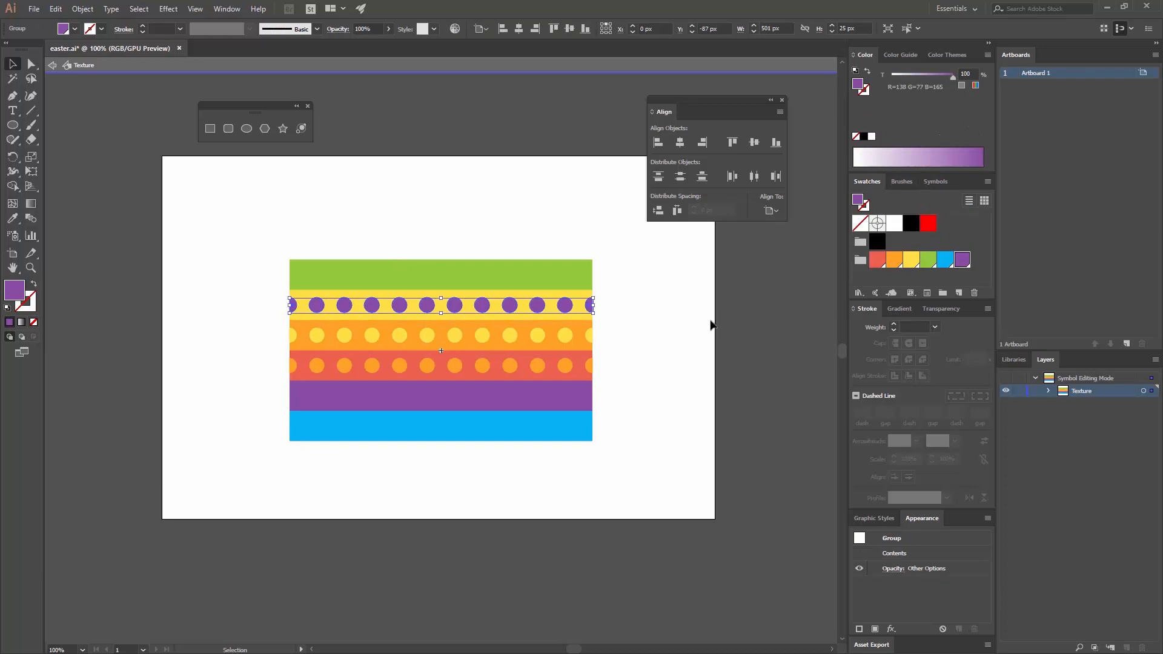
{"action": "left_click", "coordinate": [55, 67]}
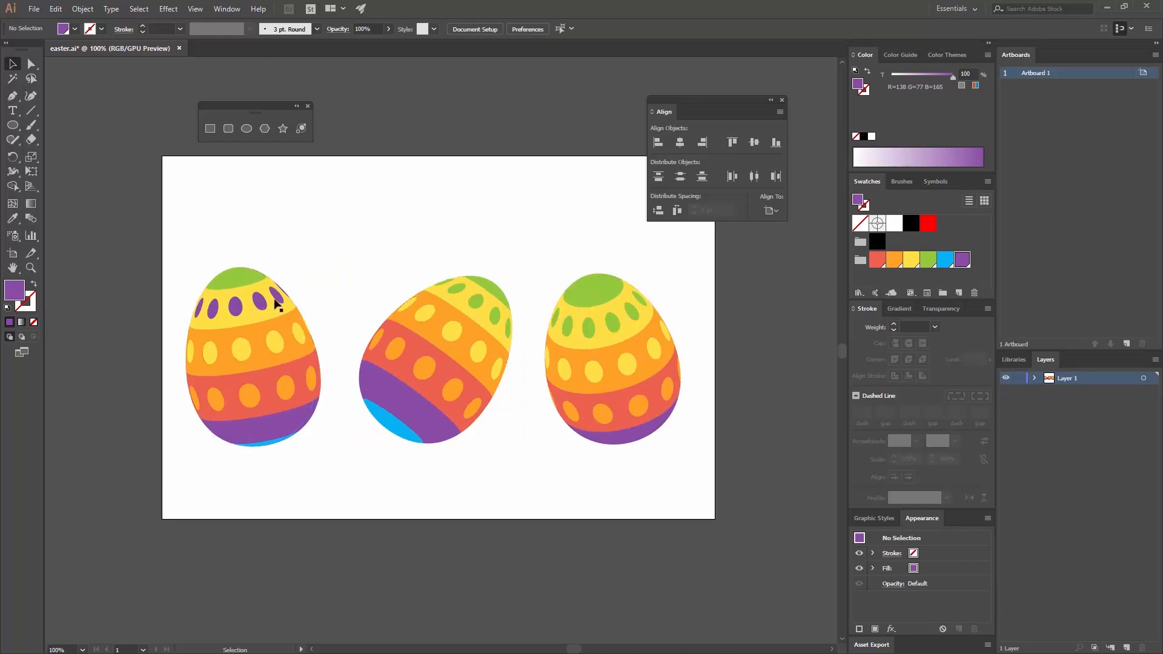
- Reapply the middle egg's 3D Revolve effect with the preview on to refresh its mapped Texture symbol
{"action": "left_click", "coordinate": [512, 348]}
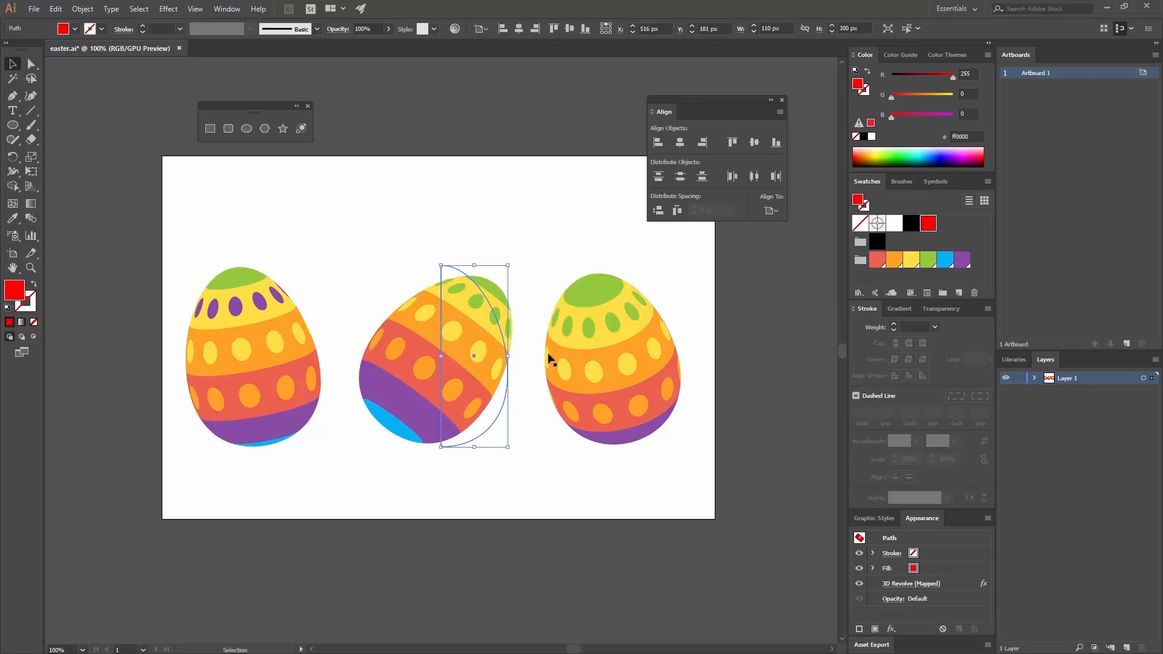
{"action": "left_click", "coordinate": [898, 583]}
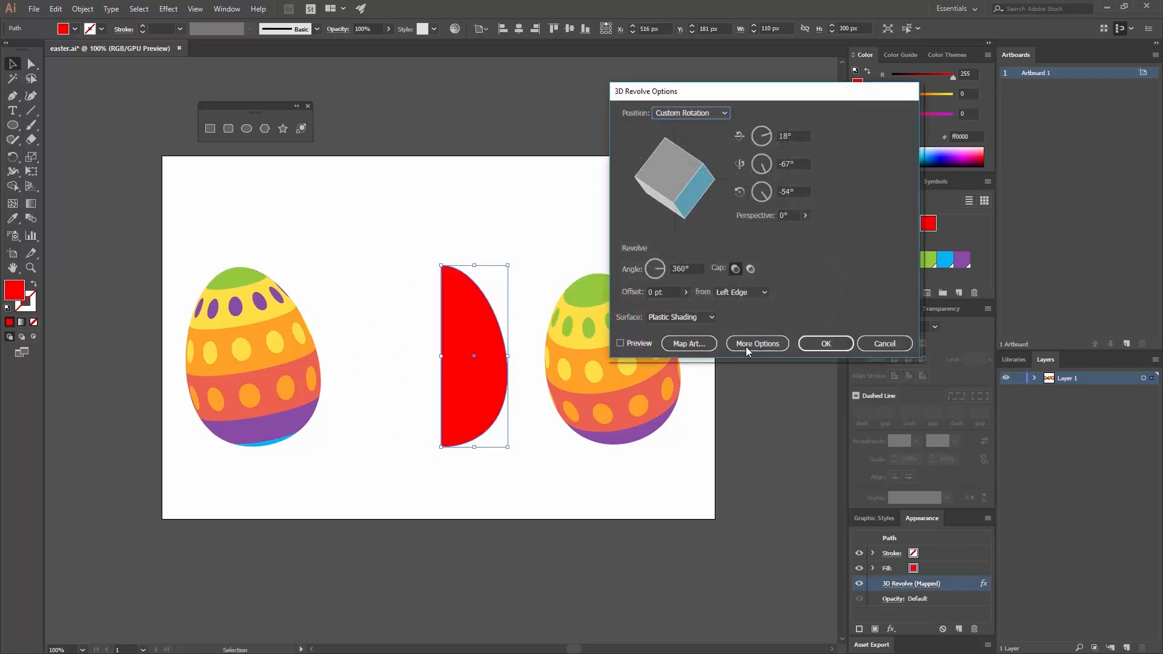
{"action": "left_click", "coordinate": [633, 343]}
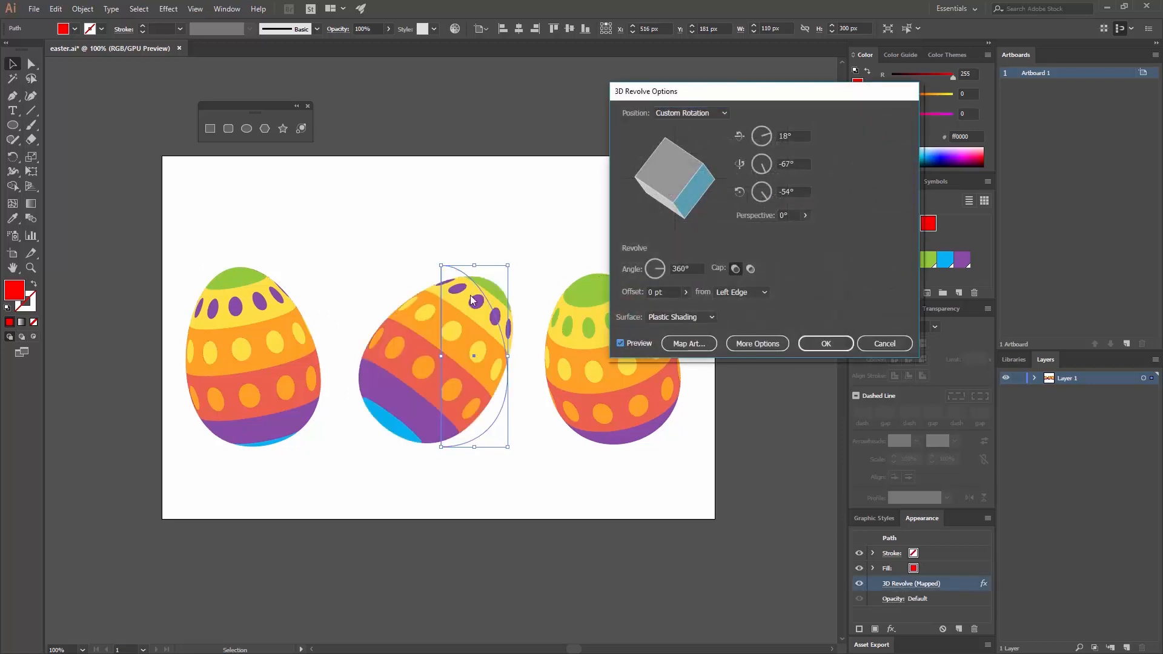
{"action": "left_click", "coordinate": [826, 343]}
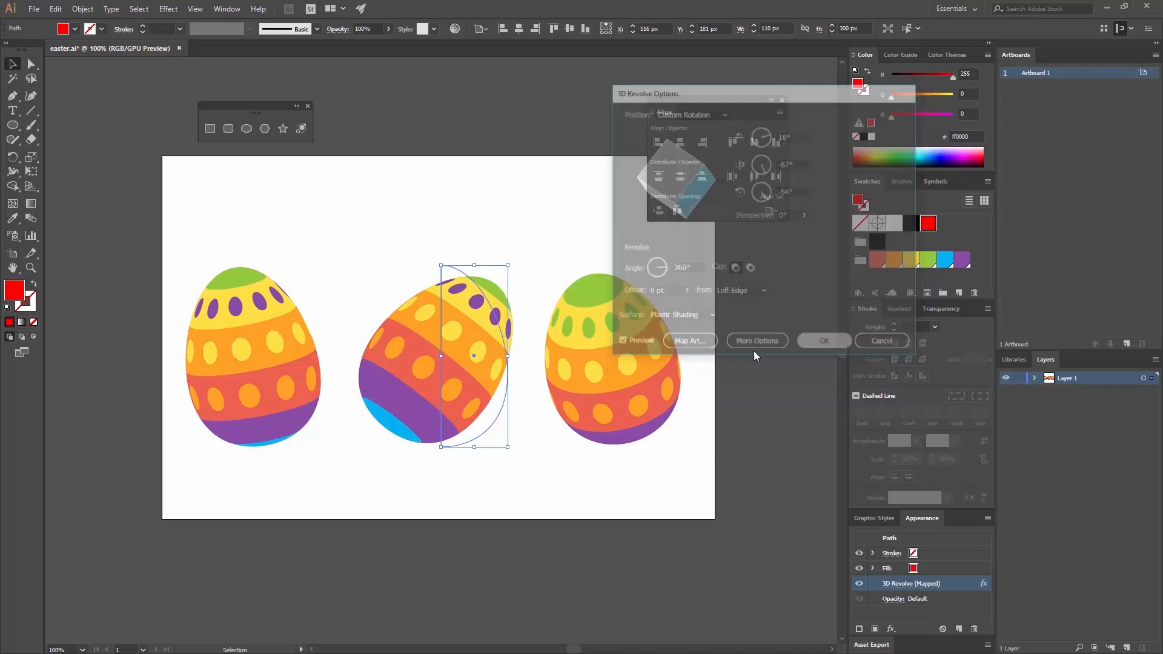
- Refresh the third egg's mapped texture by previewing and reapplying its 3D Revolve effect
{"action": "left_click", "coordinate": [636, 363]}
{"action": "left_click", "coordinate": [891, 584]}
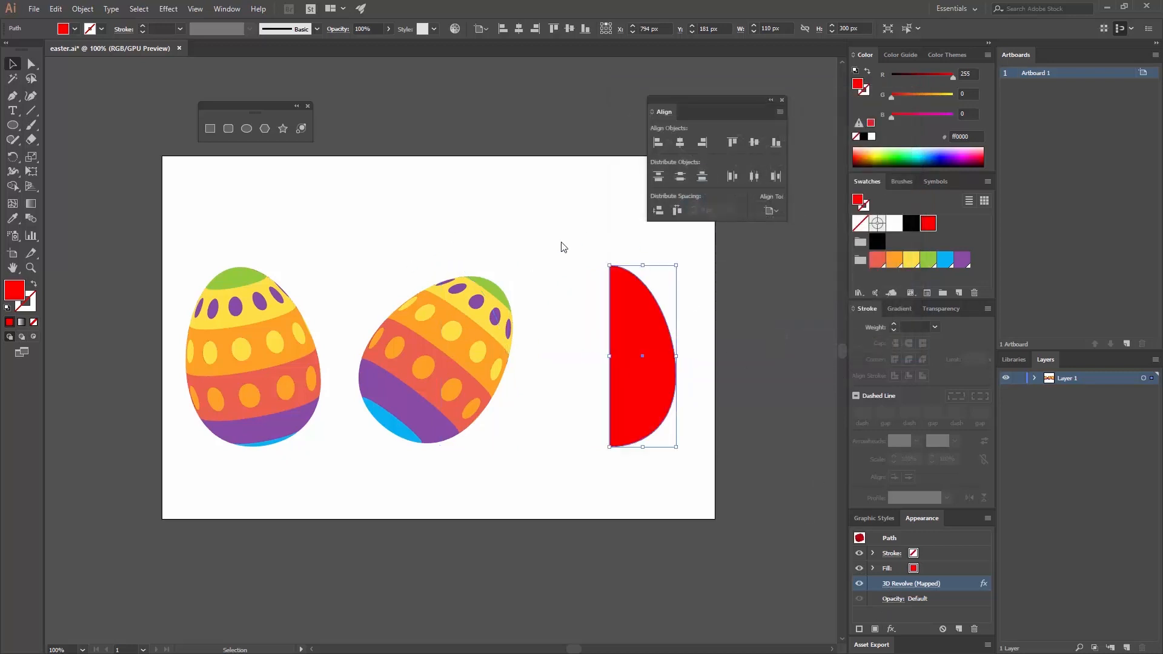
{"action": "left_click", "coordinate": [628, 343]}
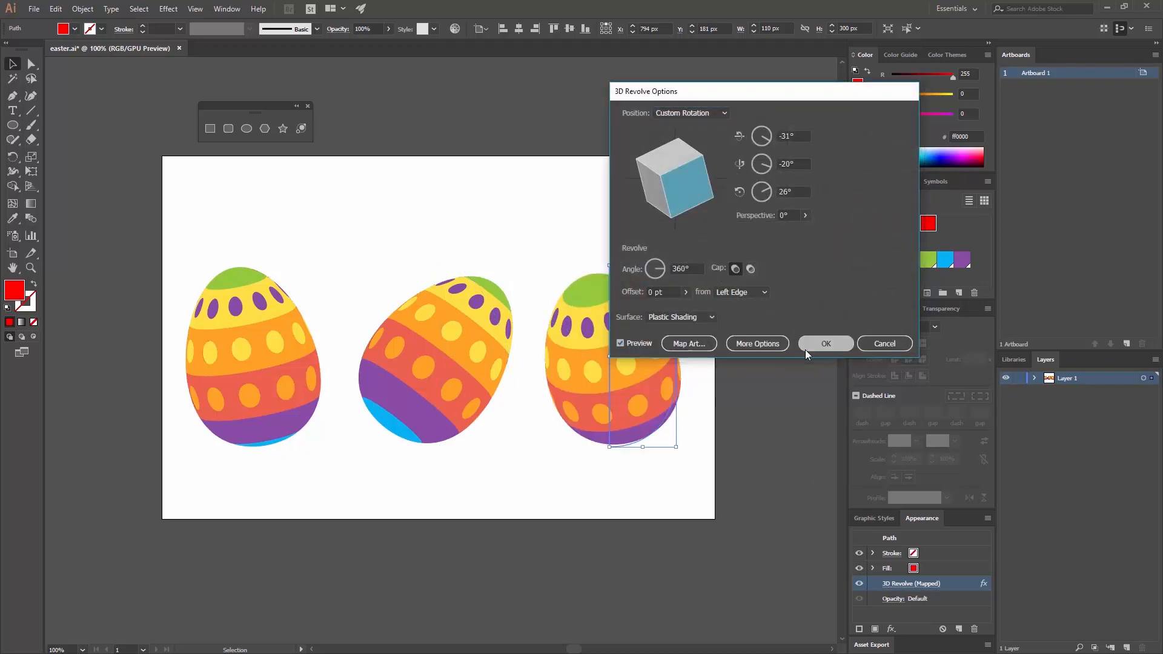
{"action": "left_click", "coordinate": [805, 350]}
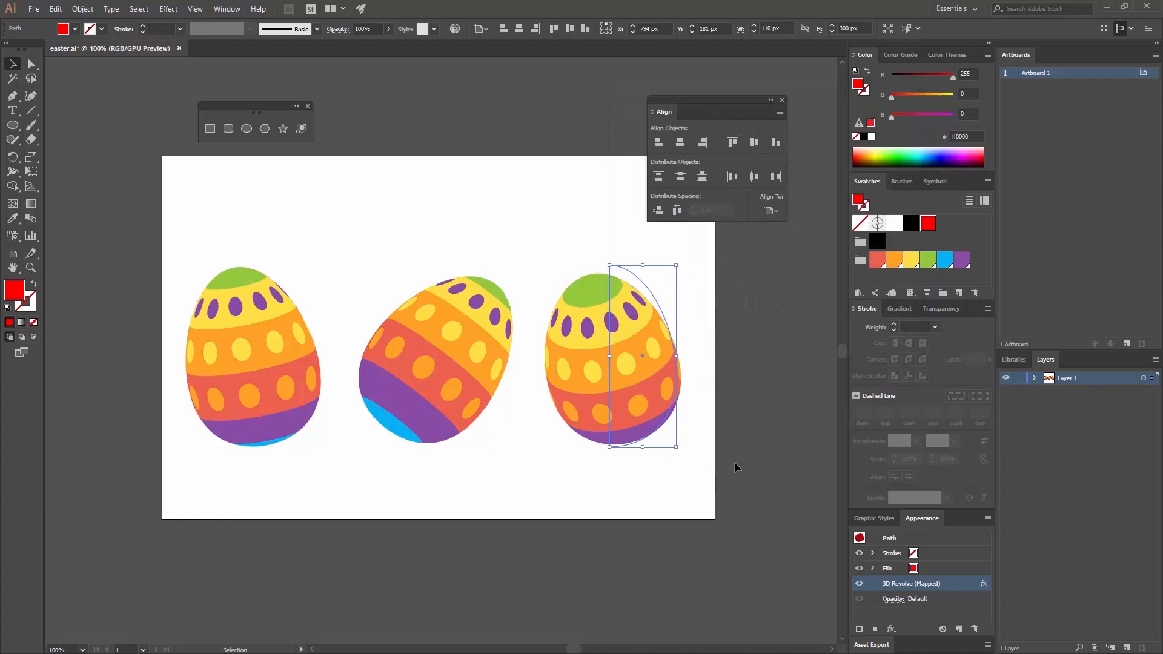
- Undo the purple recolouring of the dots in the Texture symbol and exit symbol editing
{"action": "key", "text": "ctrl+z"}
{"action": "key", "text": "ctrl+z"}
{"action": "key", "text": "ctrl+z"}
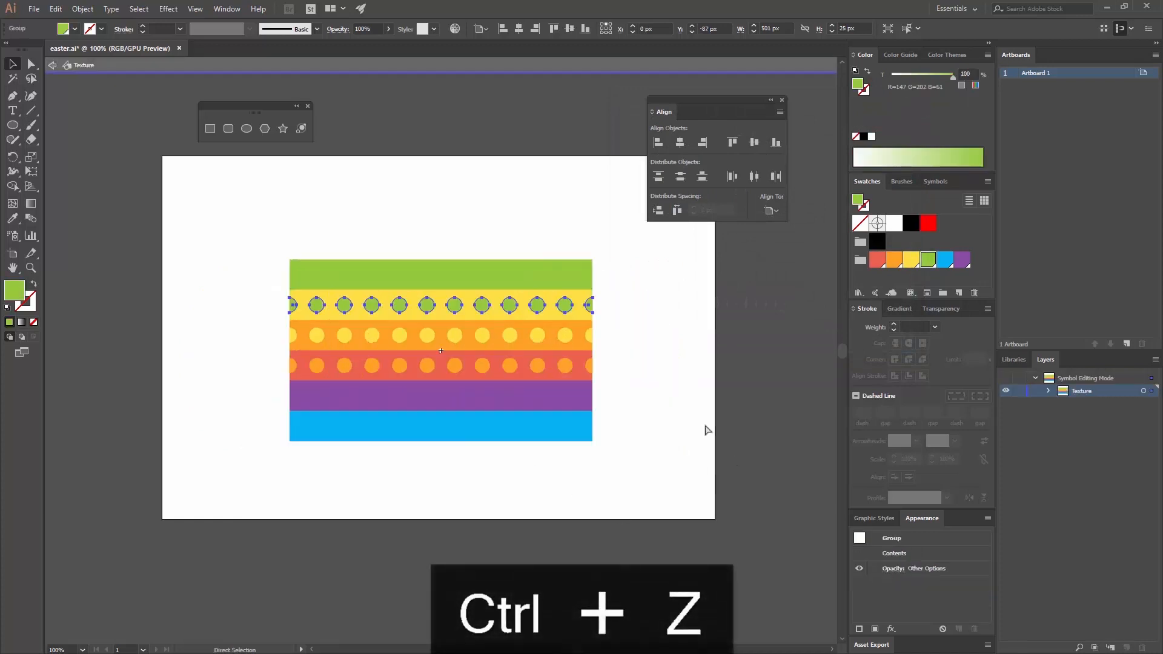
{"action": "left_click", "coordinate": [686, 297]}
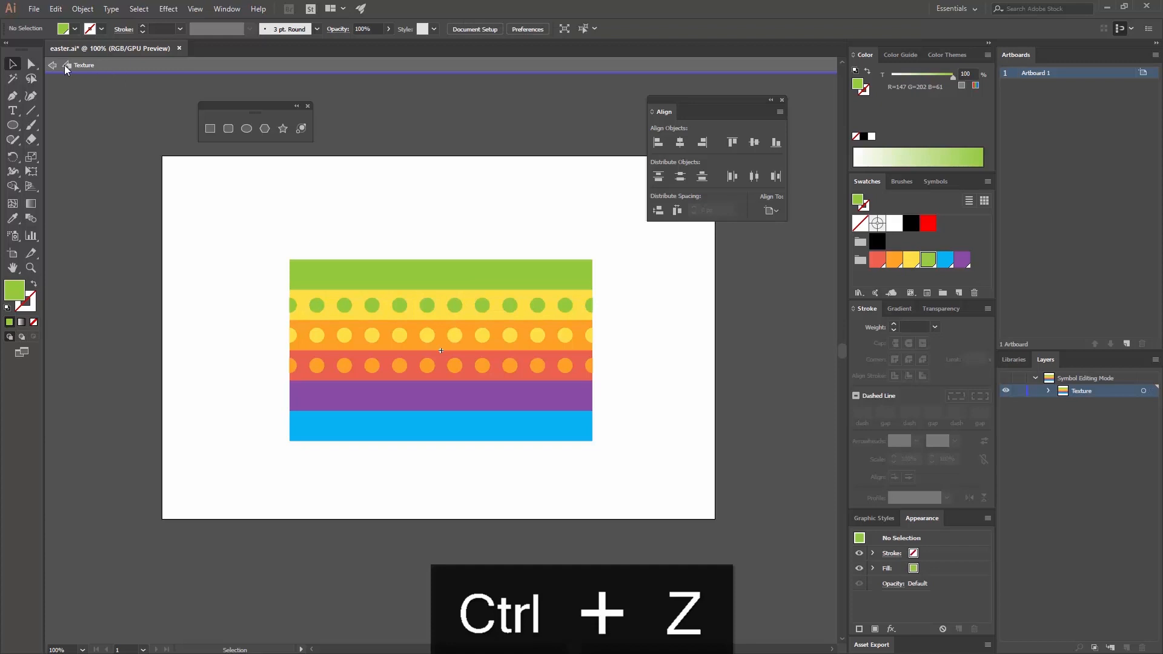
{"action": "left_click", "coordinate": [52, 65]}
- Reapply the middle egg's 3D Revolve effect with the preview on to bring back its green dots
{"action": "left_click", "coordinate": [482, 308]}
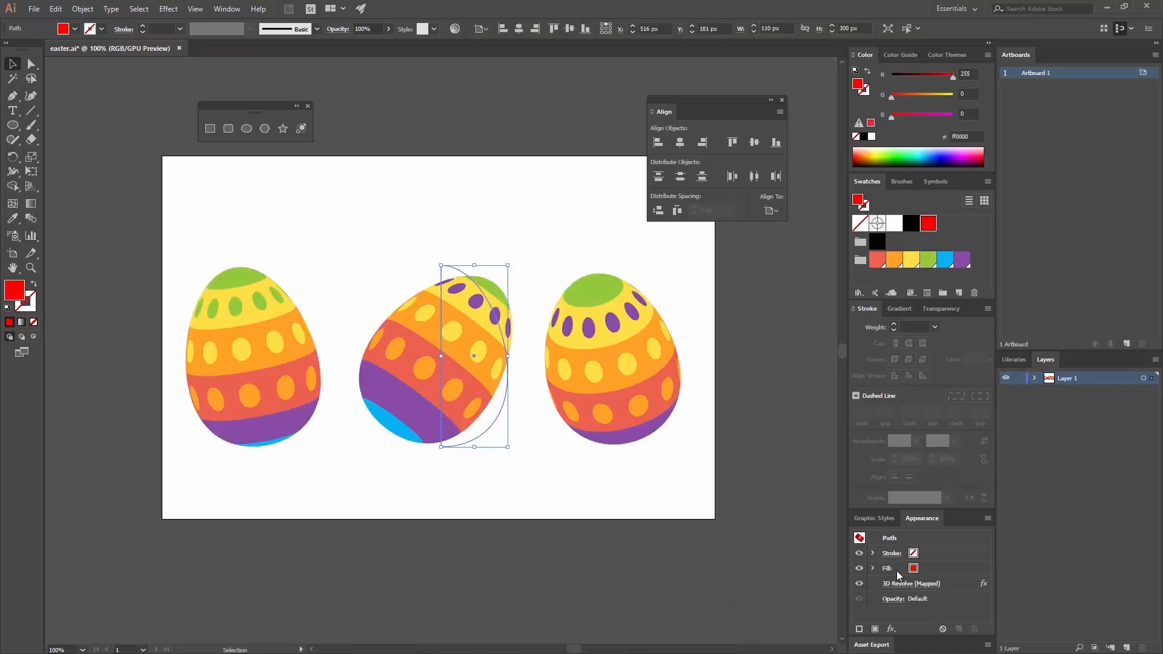
{"action": "left_click", "coordinate": [897, 584]}
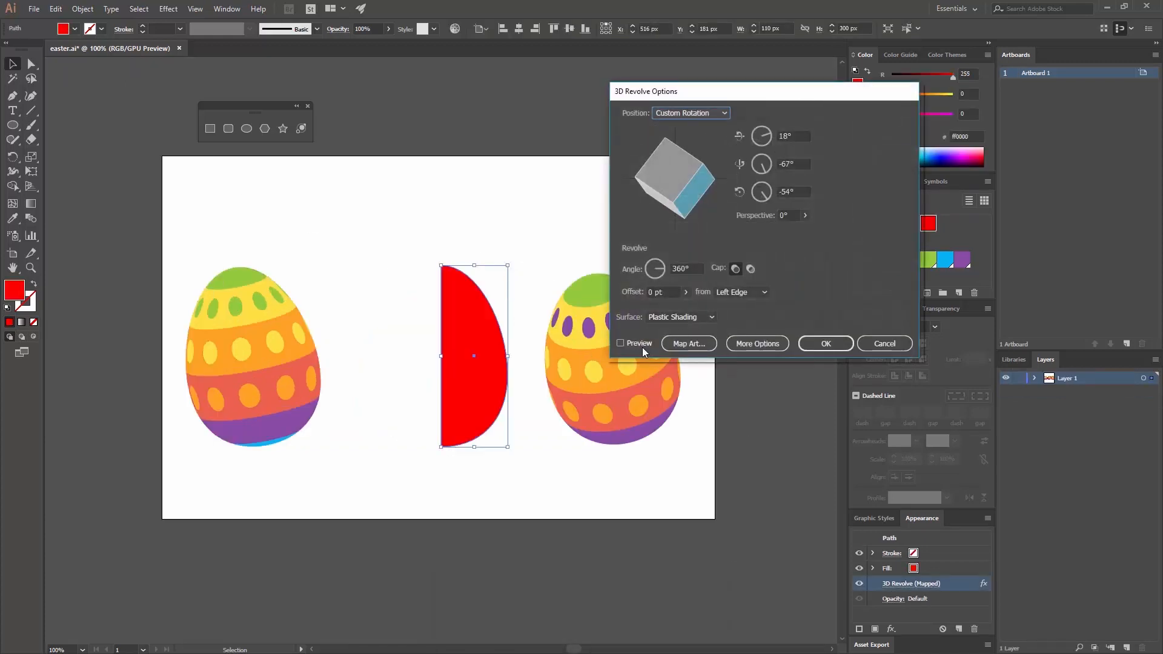
{"action": "left_click", "coordinate": [642, 345]}
{"action": "left_click", "coordinate": [841, 344]}
- Reapply the third egg's 3D Revolve effect with the preview on to restore its green dots, then deselect it
{"action": "left_click", "coordinate": [586, 284]}
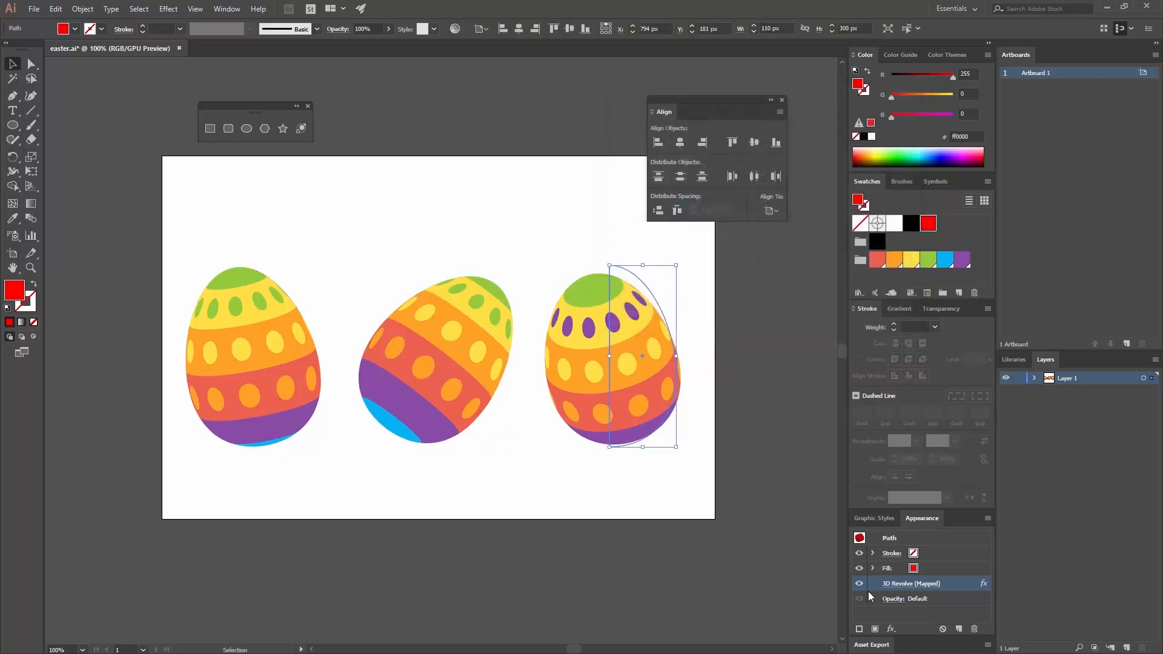
{"action": "left_click", "coordinate": [900, 585]}
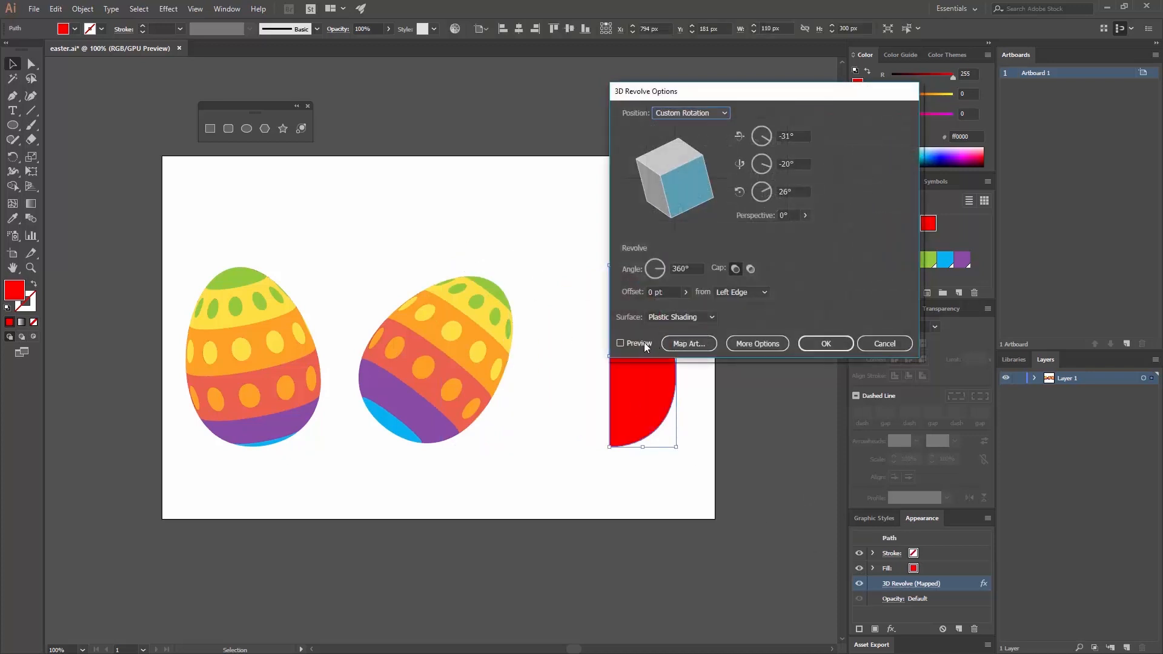
{"action": "left_click", "coordinate": [642, 343]}
{"action": "left_click", "coordinate": [824, 344]}
{"action": "left_click", "coordinate": [723, 339]}
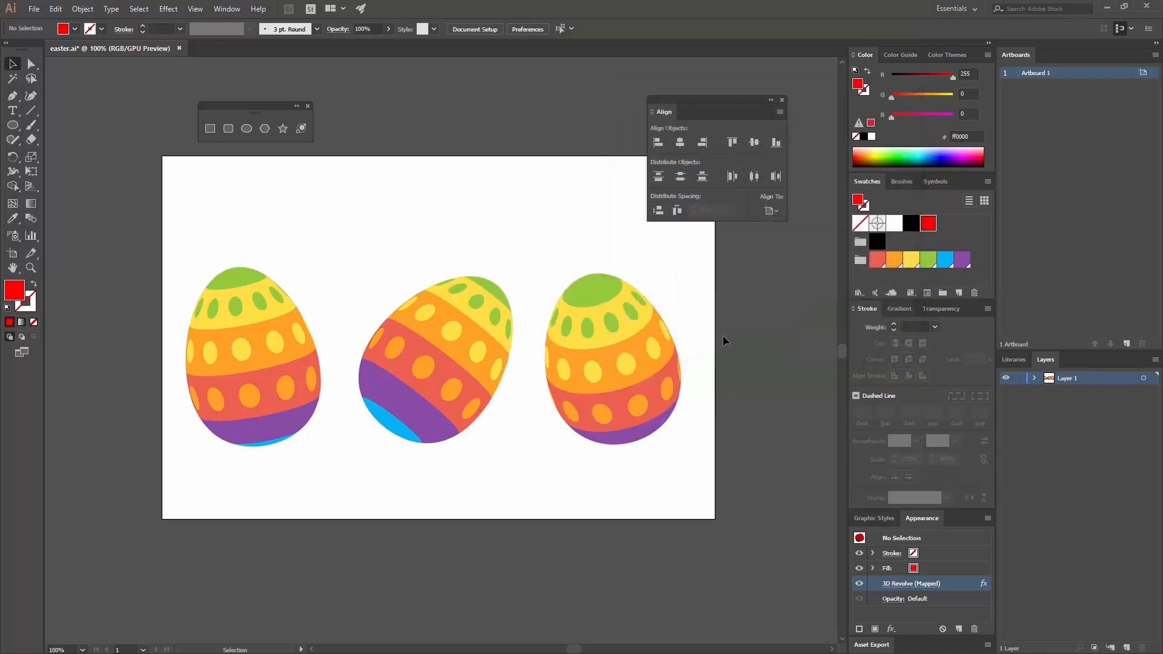